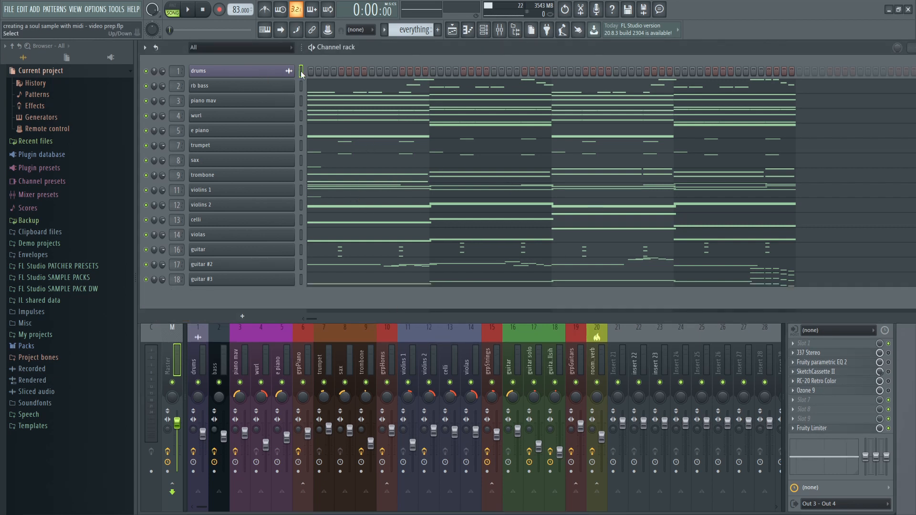
- Play the full arrangement to hear the song with the Master insert's tape and tone effects bypassed, and stop playback
{"action": "left_click", "coordinate": [189, 11]}
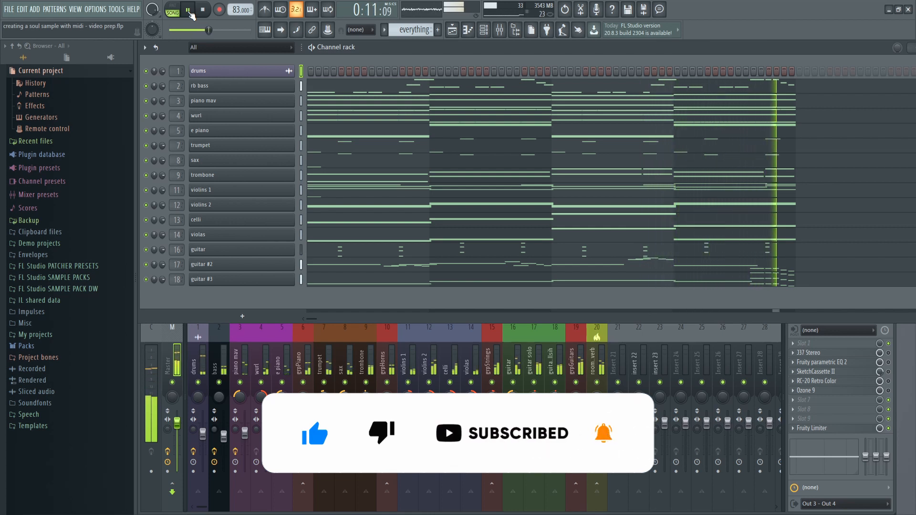
{"action": "left_click", "coordinate": [202, 10]}
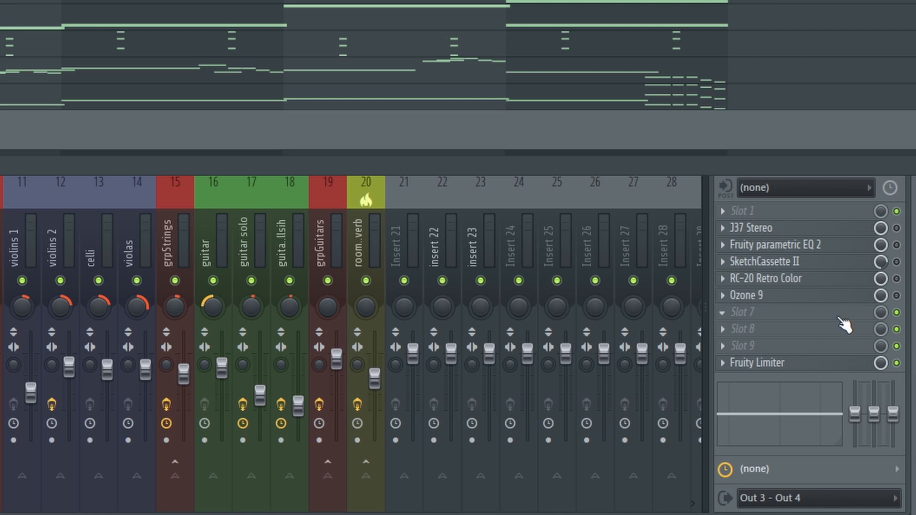
- Open J37 Stereo on the Master and compare the song with it off and on during playback, leaving it enabled
{"action": "left_click", "coordinate": [796, 229]}
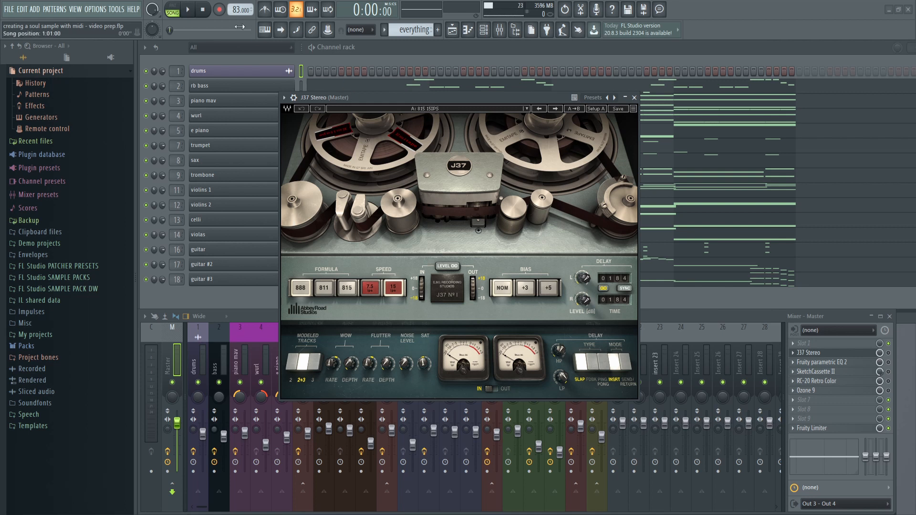
{"action": "left_click", "coordinate": [189, 11]}
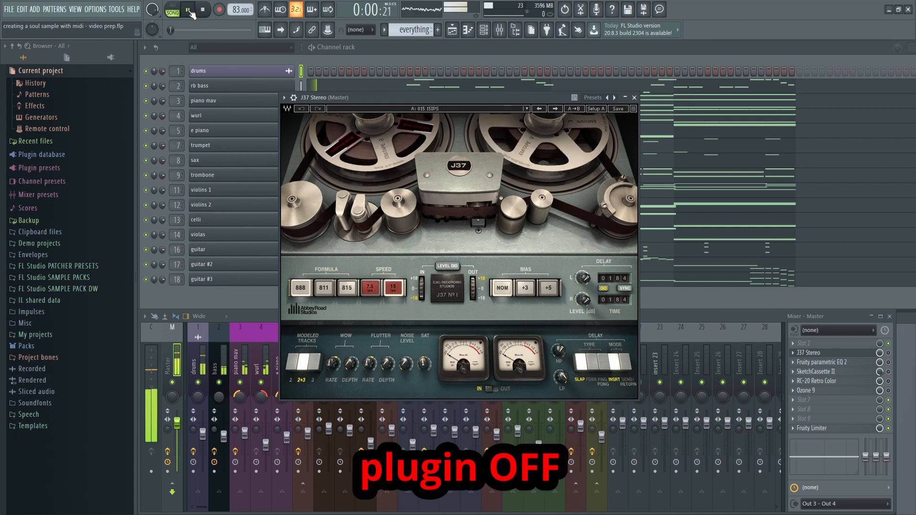
{"action": "left_click", "coordinate": [889, 354]}
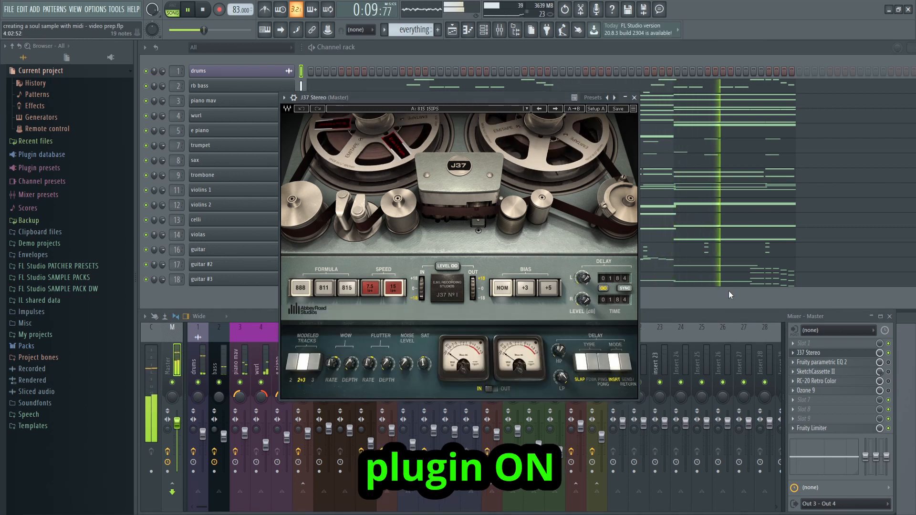
{"action": "left_click", "coordinate": [890, 353]}
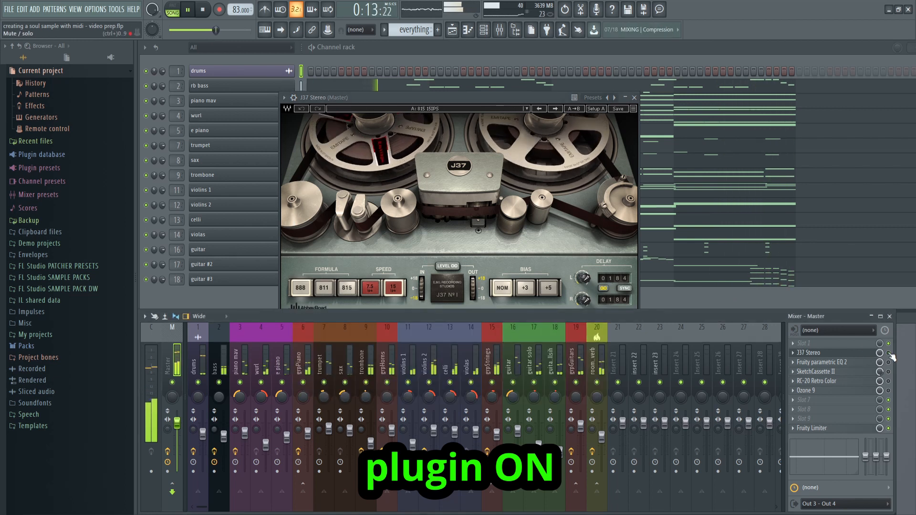
{"action": "left_click", "coordinate": [474, 97]}
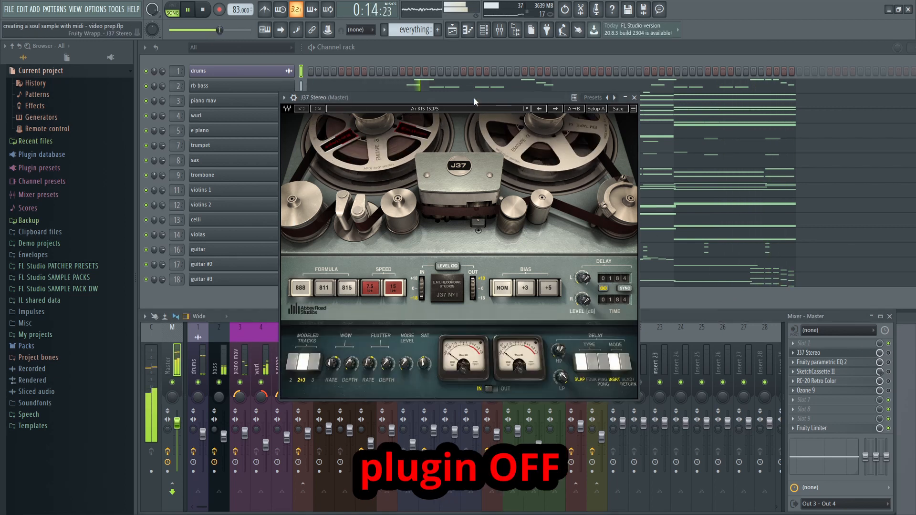
{"action": "left_click", "coordinate": [889, 354]}
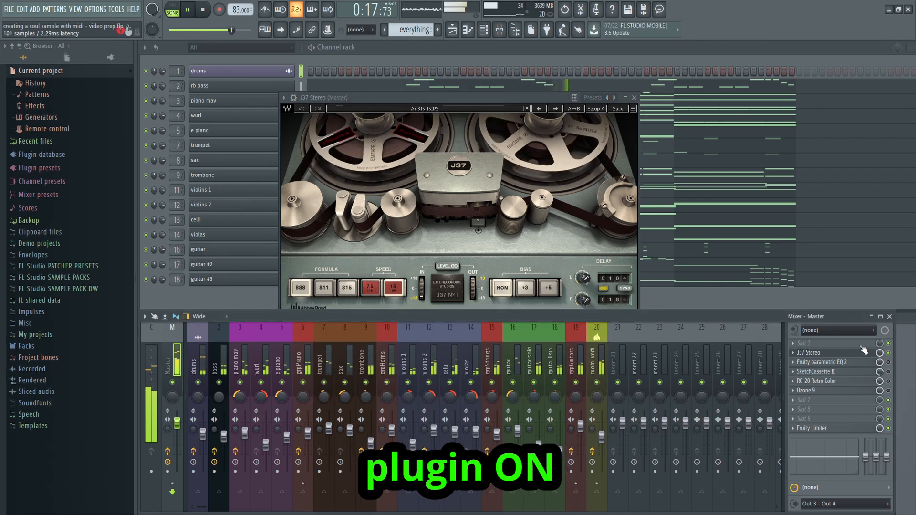
{"action": "left_click", "coordinate": [475, 97]}
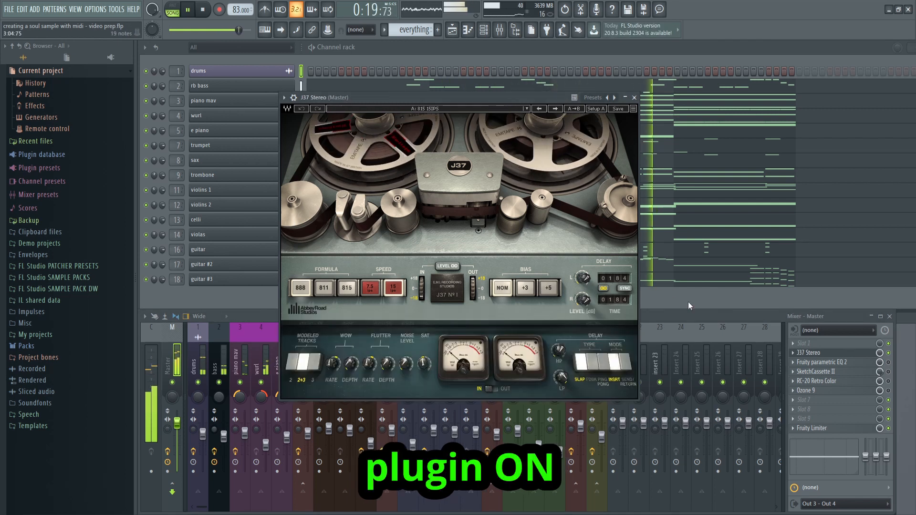
{"action": "left_click", "coordinate": [203, 15]}
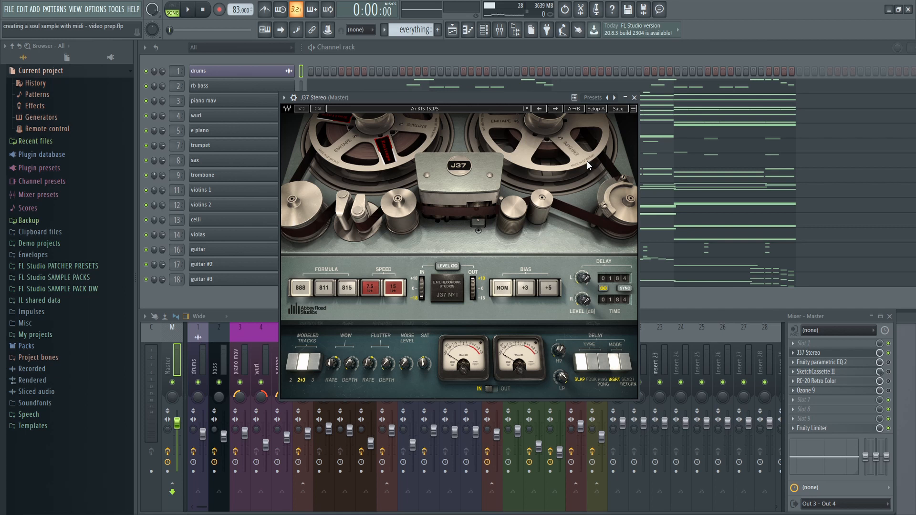
- Look through the J37 Stereo preset list without loading a preset, and close the plugin window
{"action": "left_click", "coordinate": [527, 109]}
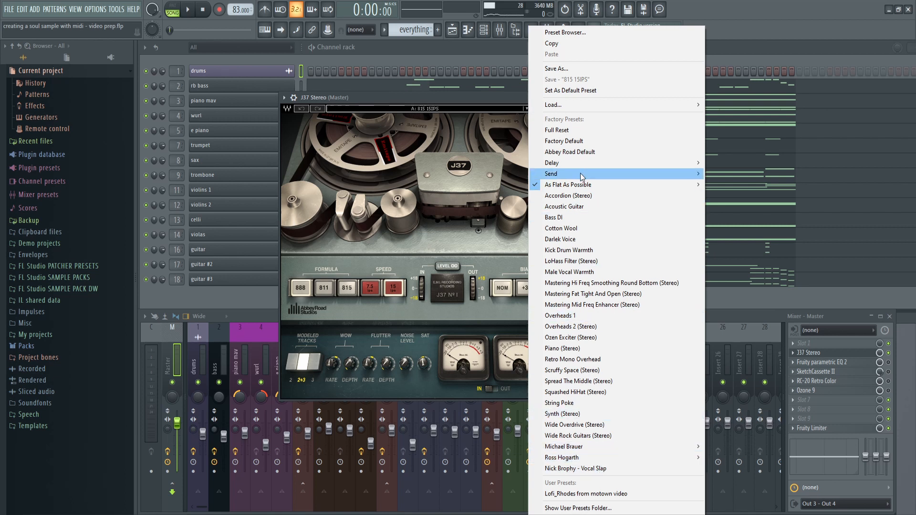
{"action": "left_click", "coordinate": [523, 169]}
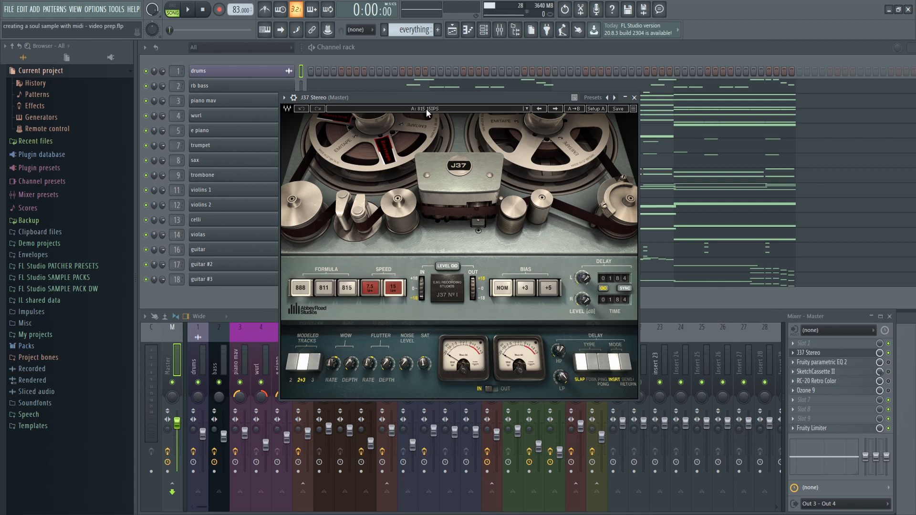
{"action": "left_click", "coordinate": [634, 97]}
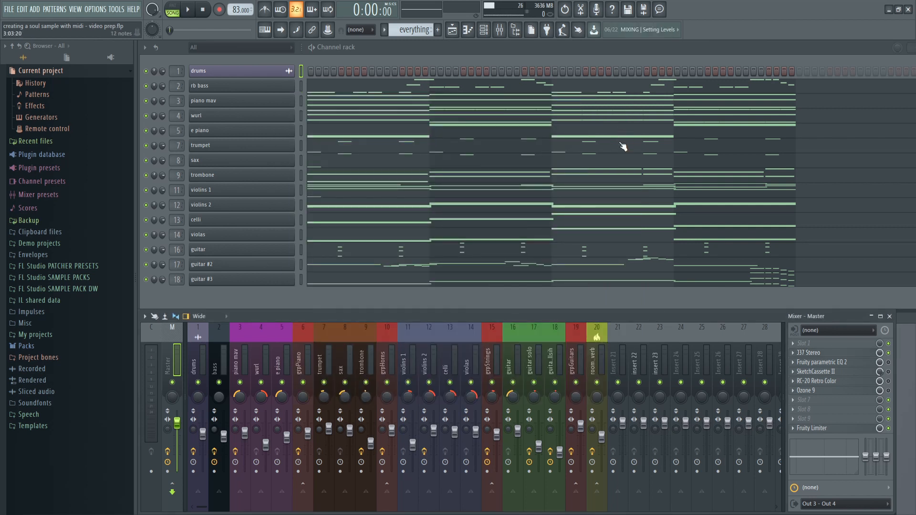
- Open the Master's Fruity parametric EQ 2 and try order 2 for the band 1 low-cut filter
{"action": "left_click", "coordinate": [841, 367]}
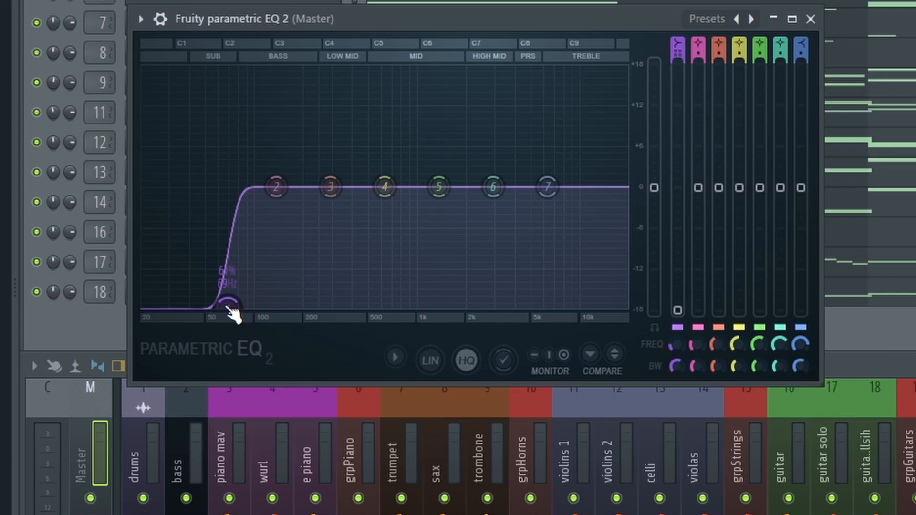
{"action": "right_click", "coordinate": [241, 287]}
{"action": "mouse_move", "coordinate": [255, 325]}
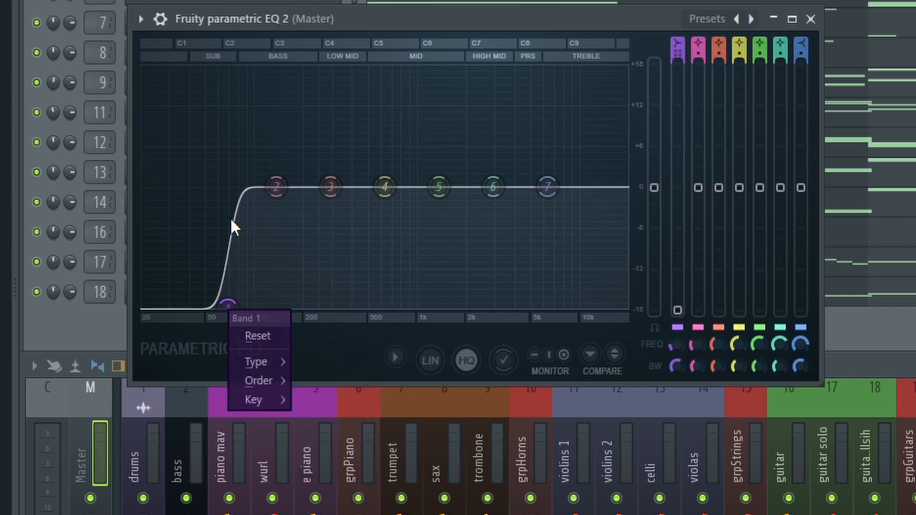
{"action": "mouse_move", "coordinate": [263, 382]}
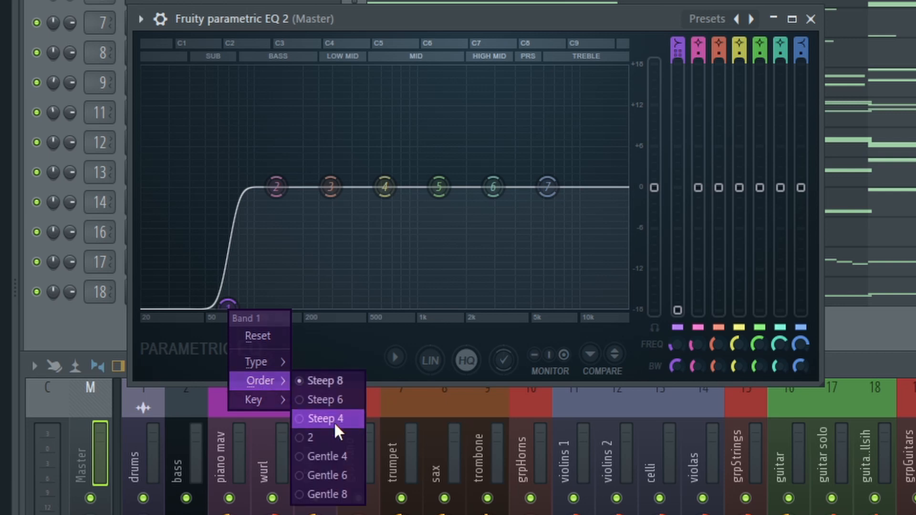
{"action": "left_click", "coordinate": [332, 437]}
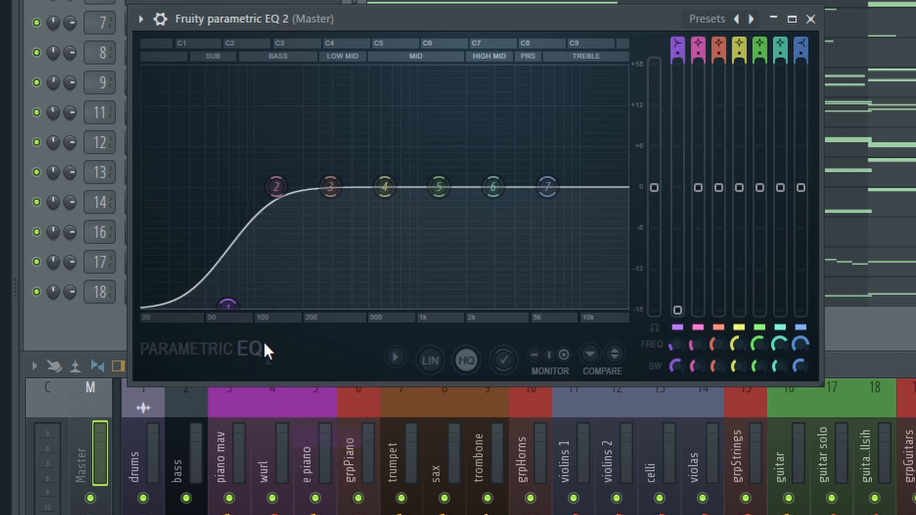
- Restore band 1 of Fruity parametric EQ 2 to the Steep 8 order and close the equalizer window
{"action": "right_click", "coordinate": [228, 307]}
{"action": "mouse_move", "coordinate": [263, 381]}
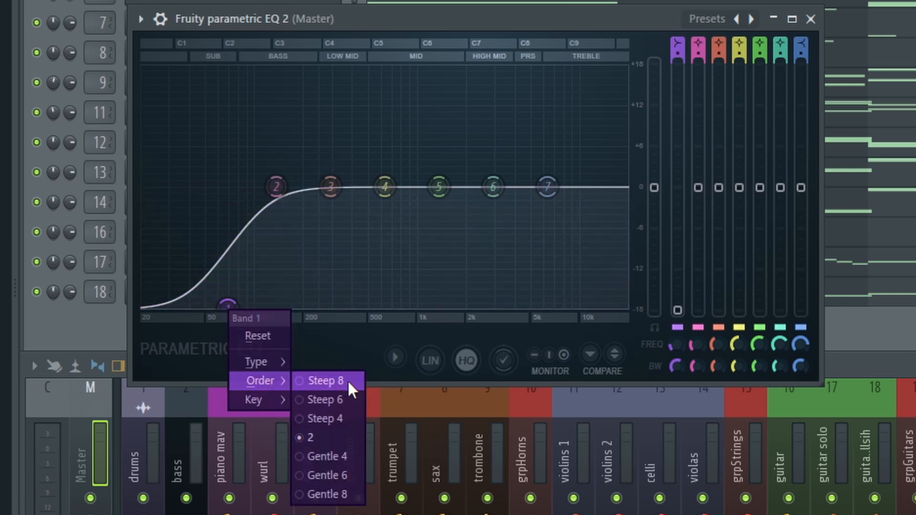
{"action": "left_click", "coordinate": [348, 380]}
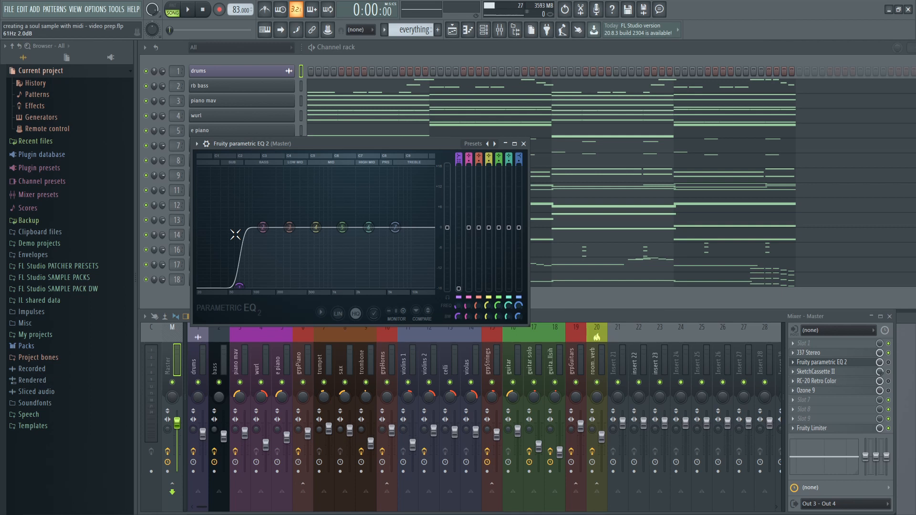
{"action": "left_click", "coordinate": [865, 363]}
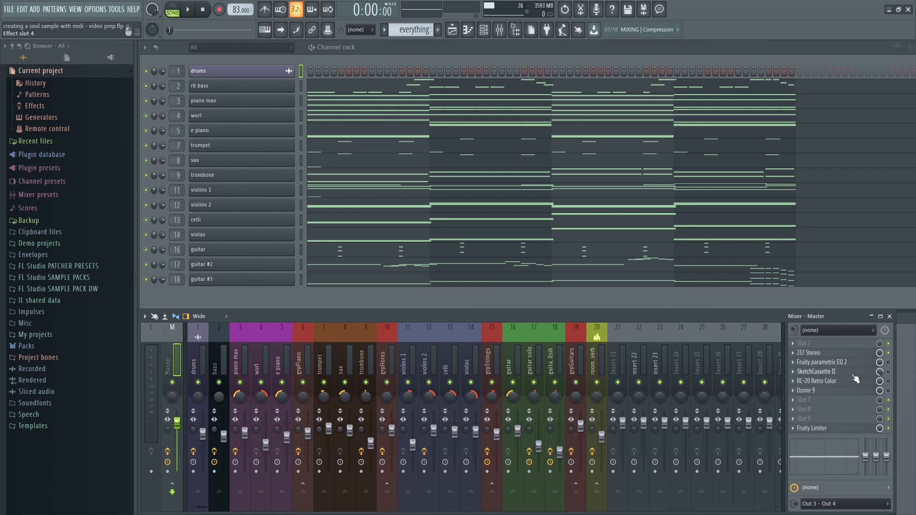
- Compare the song with the Master's Fruity parametric EQ 2 off and on during playback, leave it enabled and stop
{"action": "left_click", "coordinate": [888, 363]}
{"action": "key", "text": "space"}
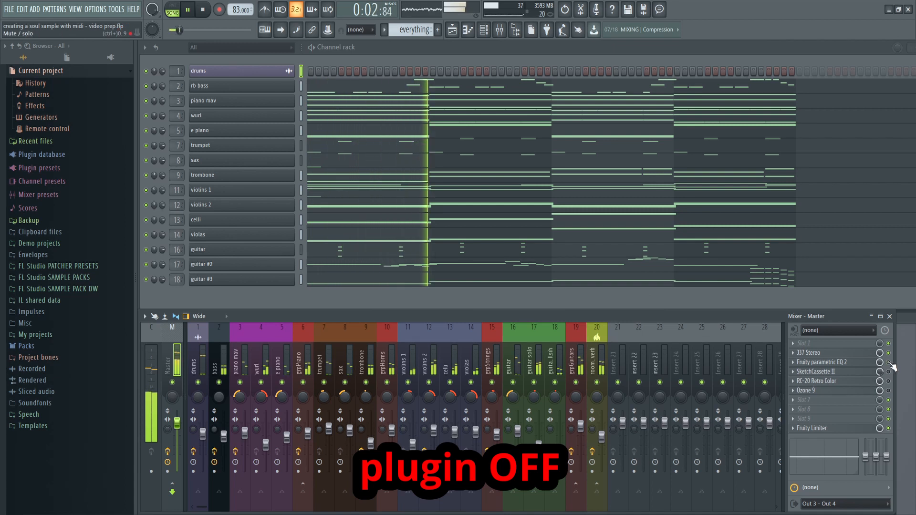
{"action": "left_click", "coordinate": [888, 362]}
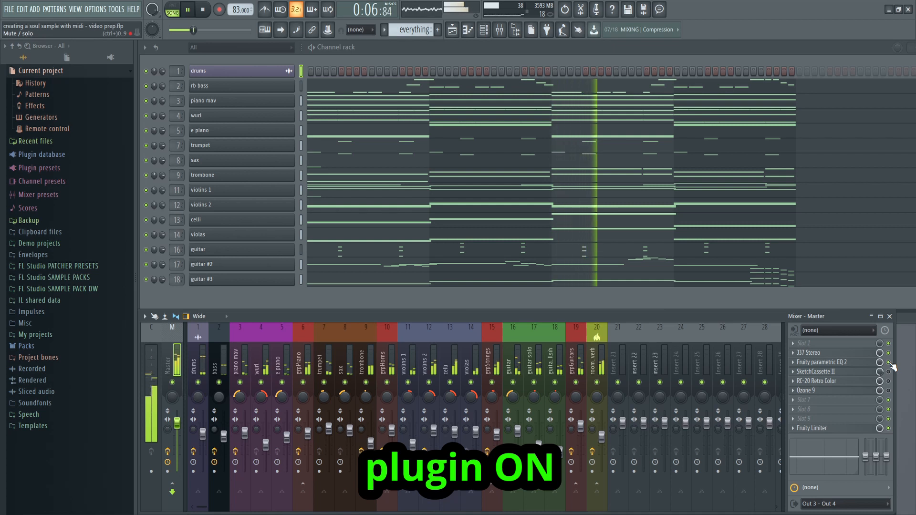
{"action": "left_click", "coordinate": [889, 362]}
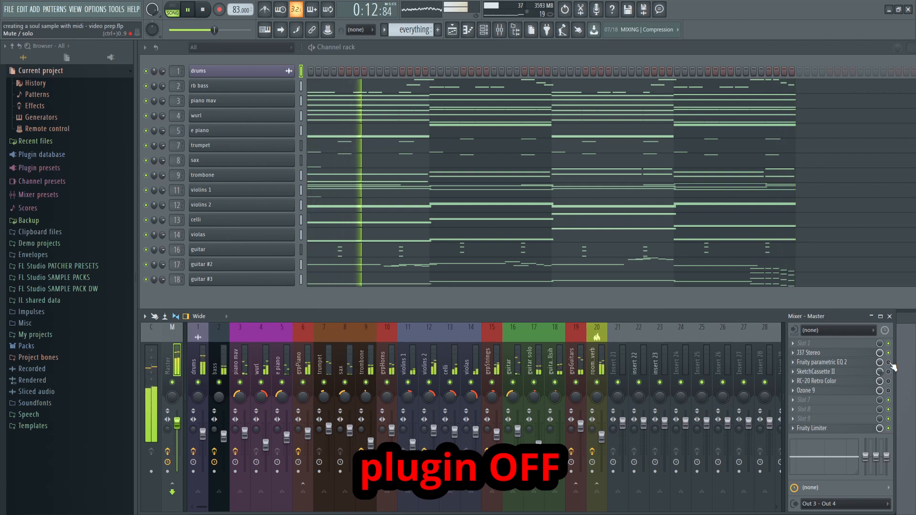
{"action": "left_click", "coordinate": [889, 363]}
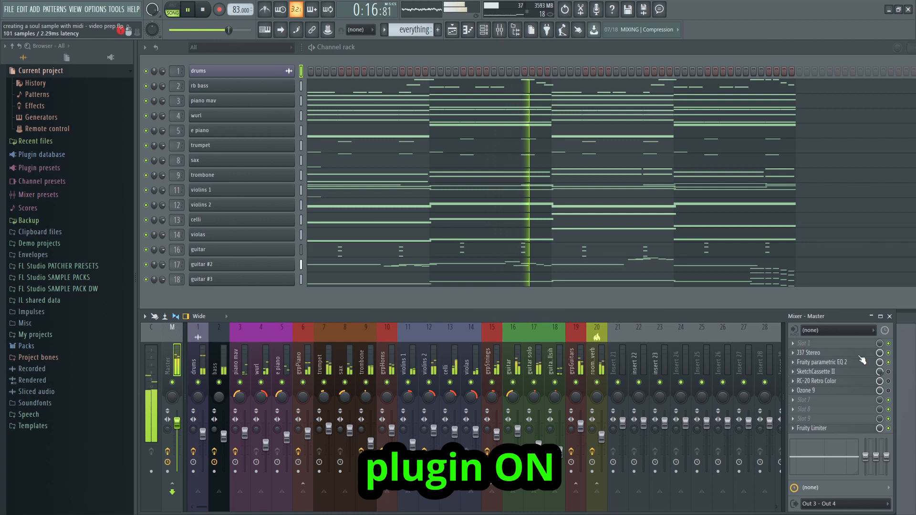
{"action": "left_click", "coordinate": [205, 10]}
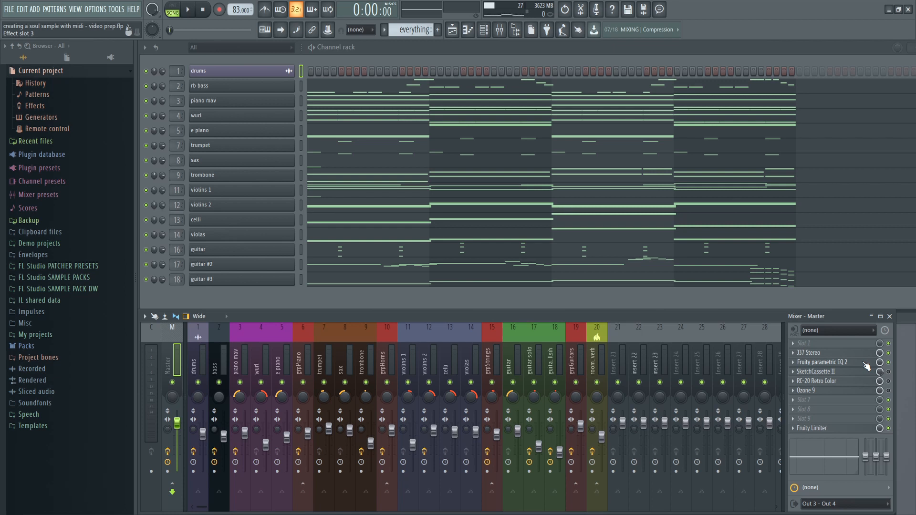
- Open SketchCassette II from the Master's effect slots and move its window clear of the effect list
{"action": "left_click", "coordinate": [496, 302]}
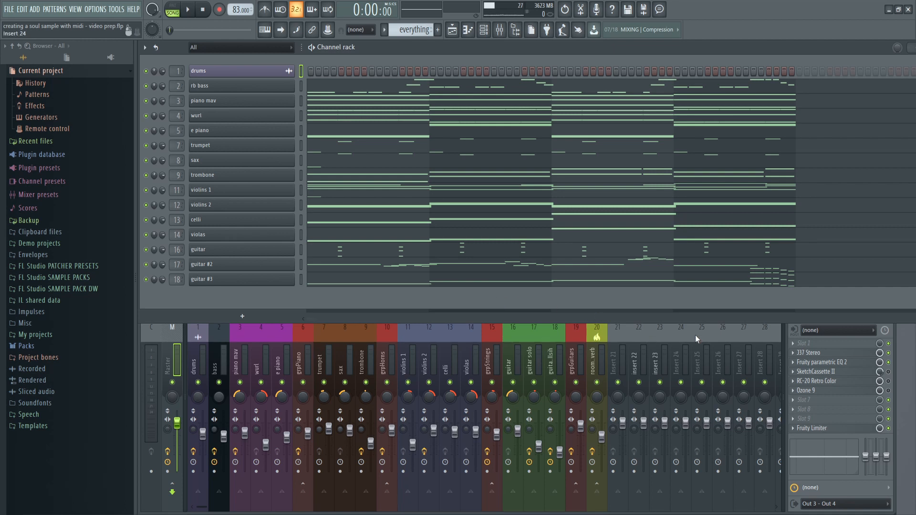
{"action": "left_click", "coordinate": [816, 372]}
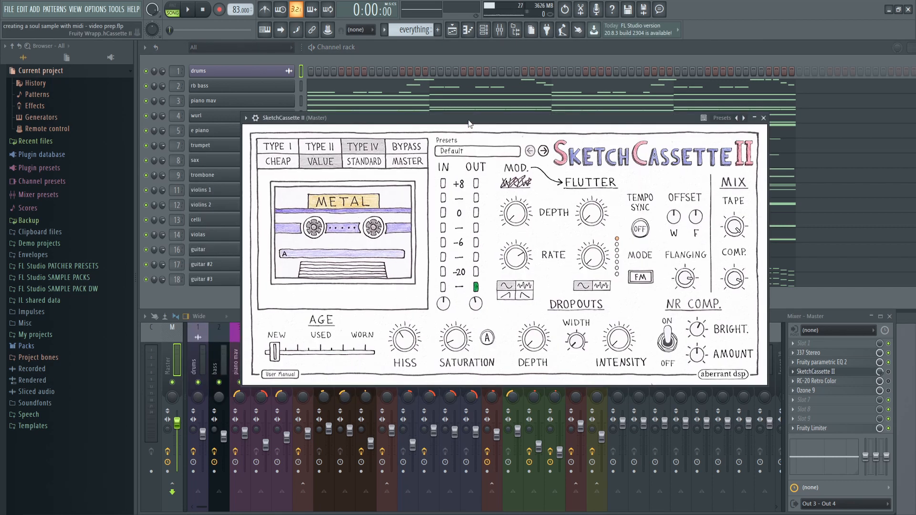
{"action": "left_click_drag", "start_coordinate": [469, 120], "coordinate": [465, 117]}
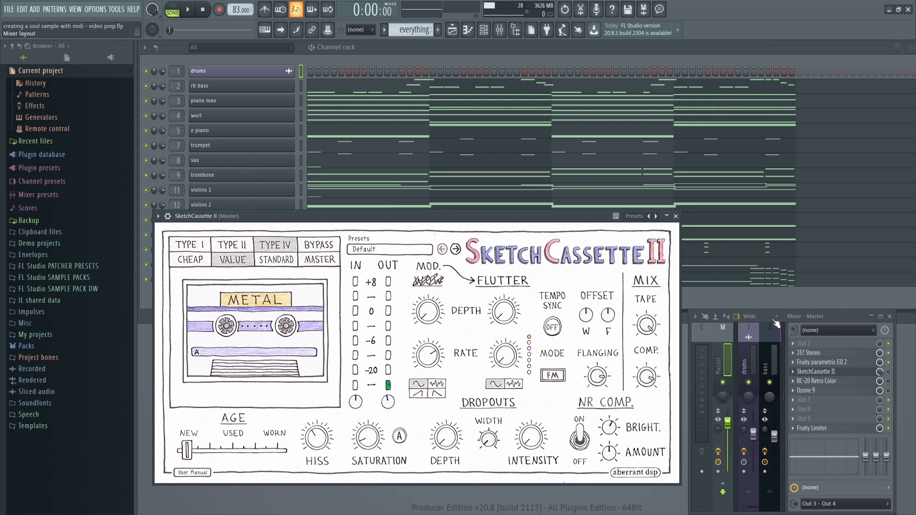
- Play the song with SketchCassette II bypassed, enable the plugin partway through to compare, and stop playback
{"action": "key", "text": "space"}
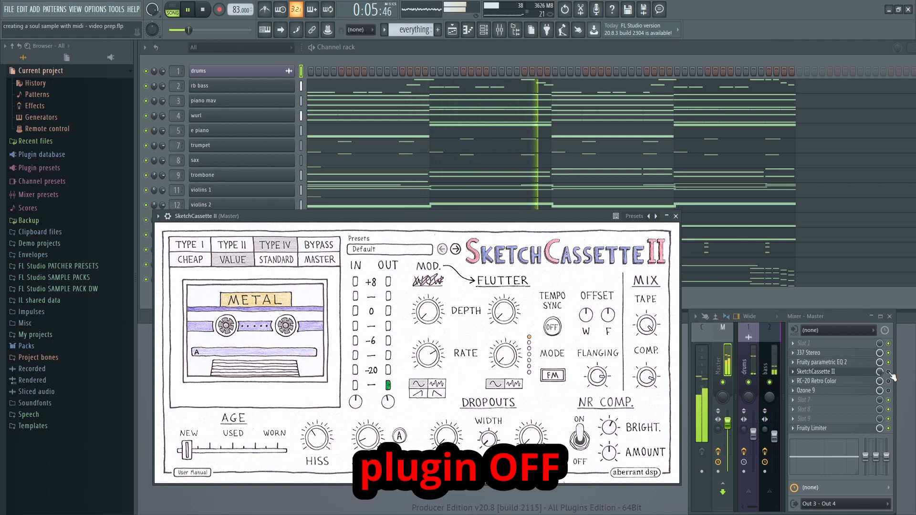
{"action": "left_click", "coordinate": [889, 373]}
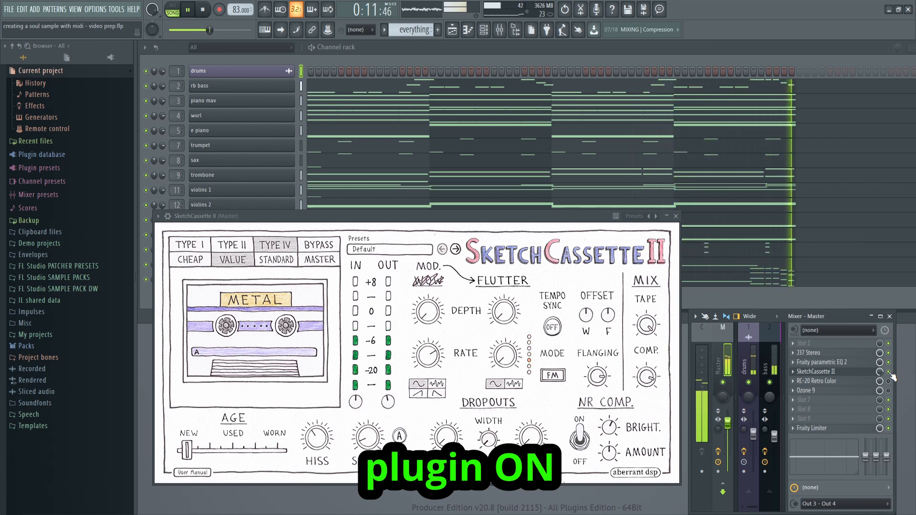
{"action": "key", "text": "space"}
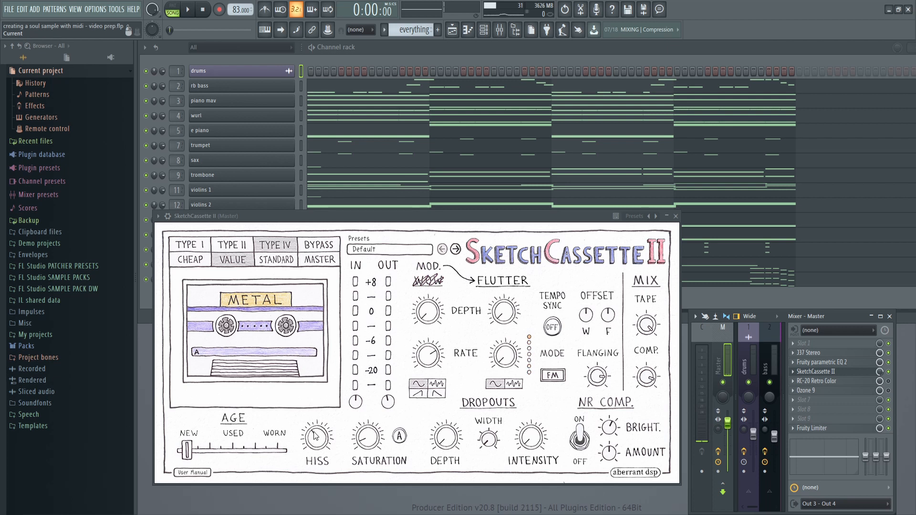
- Try SketchCassette II's tape hiss at Off and -30.0 dB, and set it to -61.2 dB
{"action": "left_click_drag", "start_coordinate": [313, 432], "coordinate": [311, 488]}
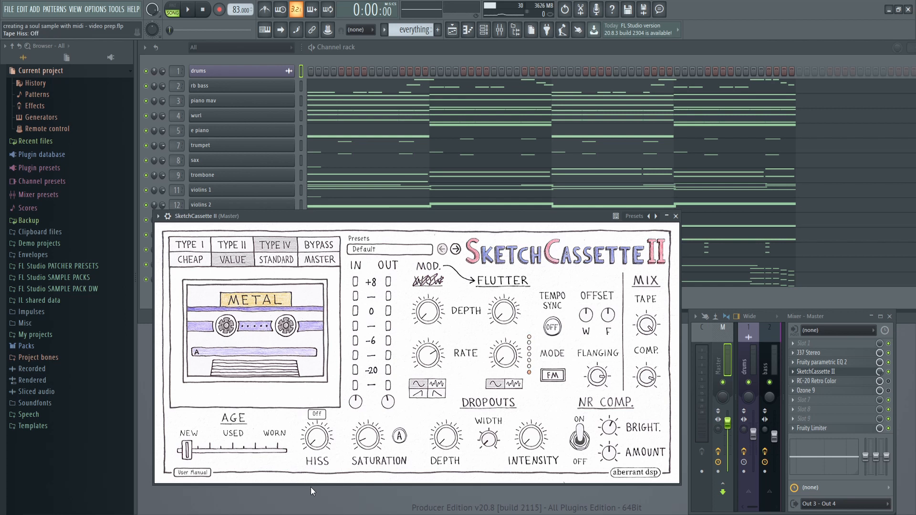
{"action": "left_click_drag", "start_coordinate": [307, 483], "coordinate": [304, 340]}
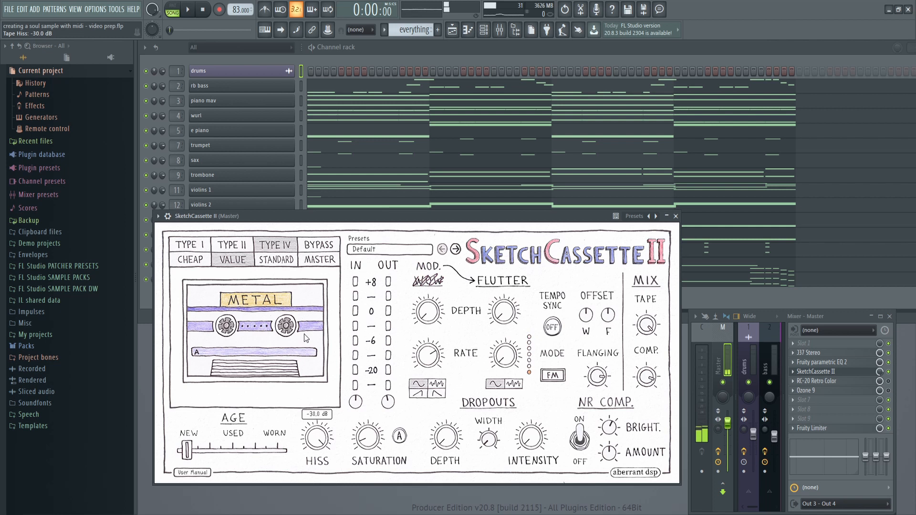
{"action": "left_click_drag", "start_coordinate": [306, 339], "coordinate": [309, 451]}
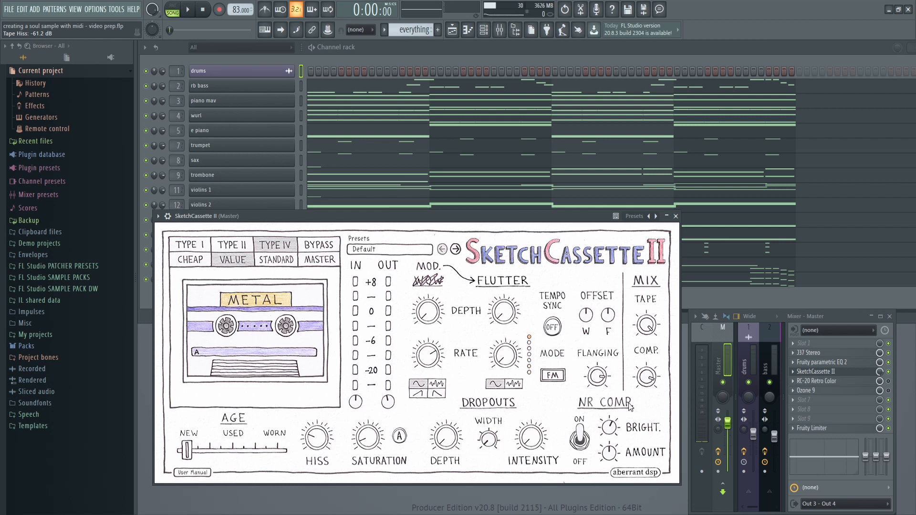
{"action": "left_click", "coordinate": [582, 435]}
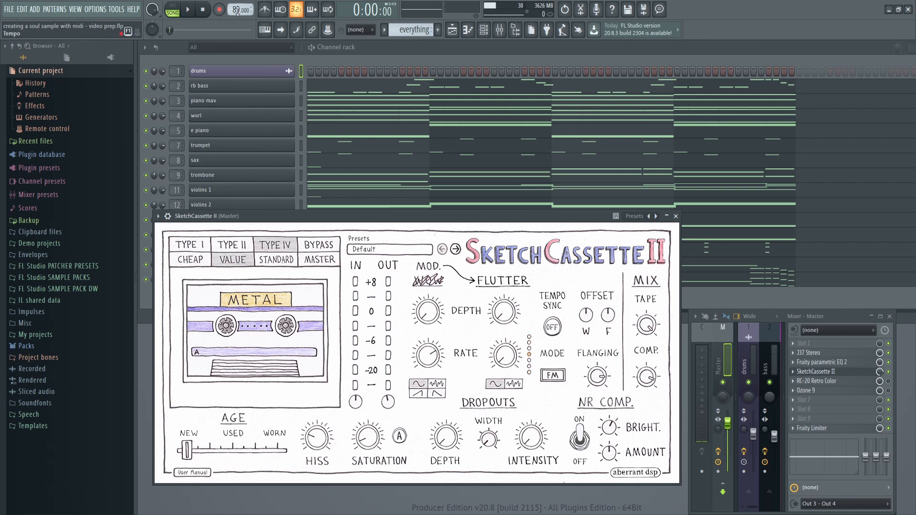
- Compare the song with SketchCassette II off and on during playback, leave the plugin enabled and stop
{"action": "left_click", "coordinate": [890, 373]}
{"action": "key", "text": "space"}
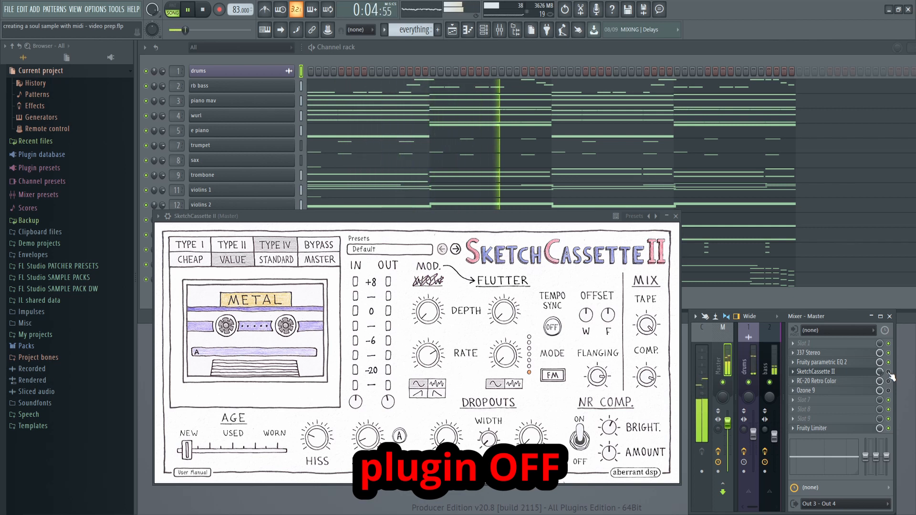
{"action": "left_click", "coordinate": [890, 372]}
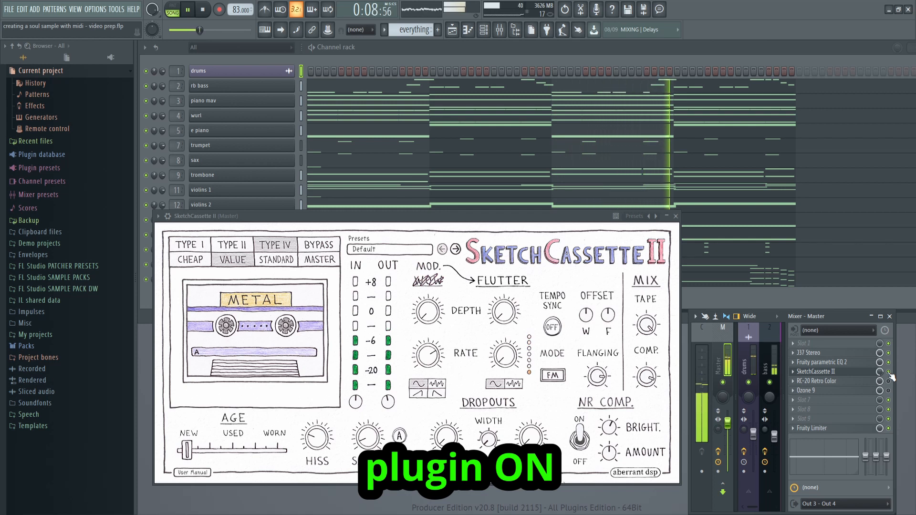
{"action": "left_click", "coordinate": [205, 10]}
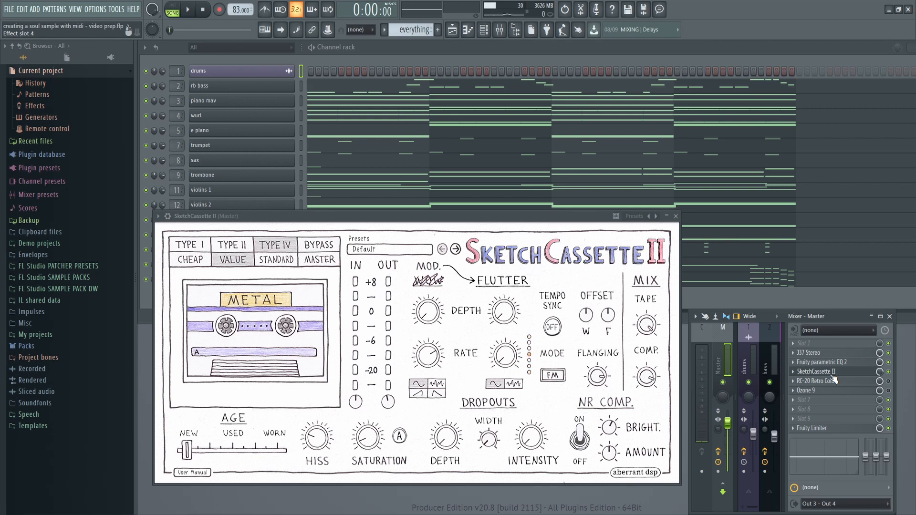
- Browse SketchCassette II's Lofi presets without loading one and close the plugin window
{"action": "left_click", "coordinate": [365, 249]}
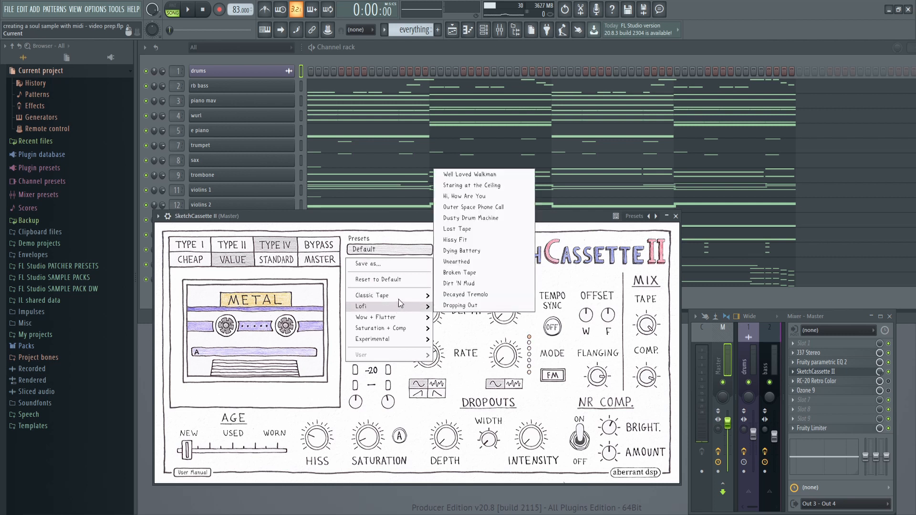
{"action": "mouse_move", "coordinate": [405, 315]}
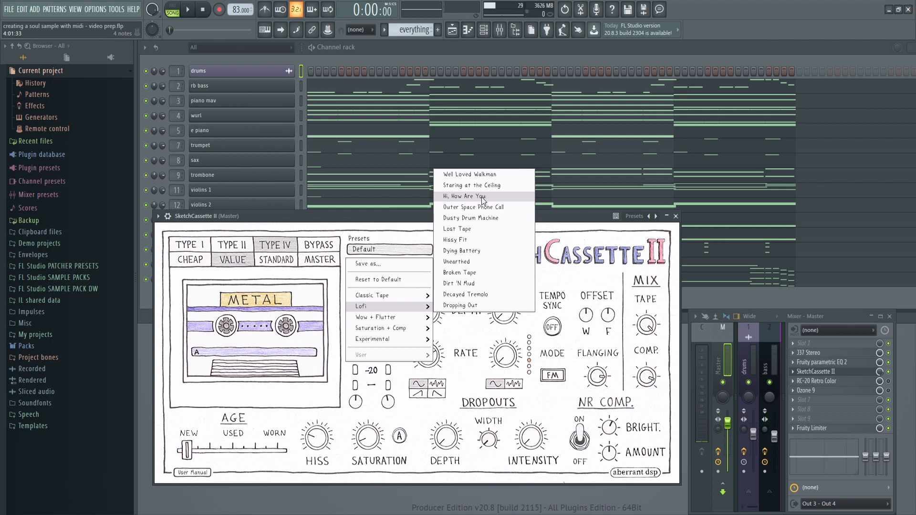
{"action": "left_click", "coordinate": [575, 218]}
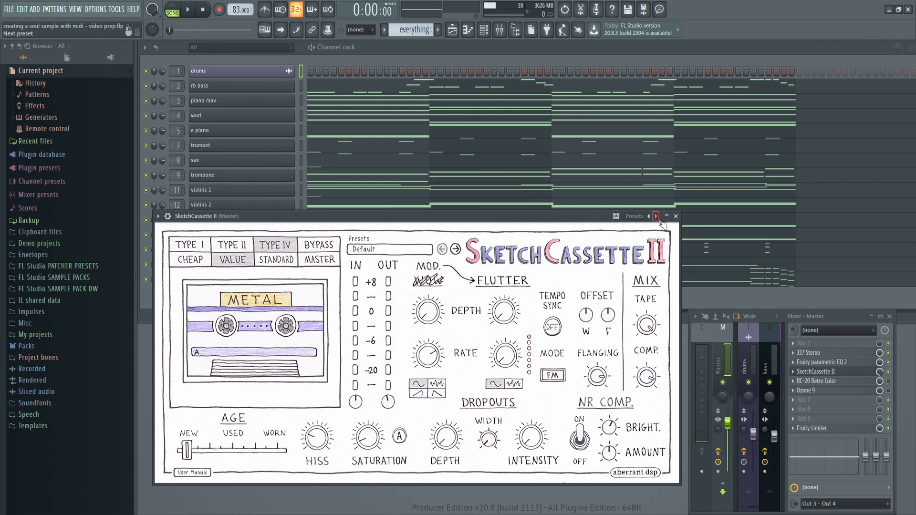
{"action": "left_click", "coordinate": [676, 216]}
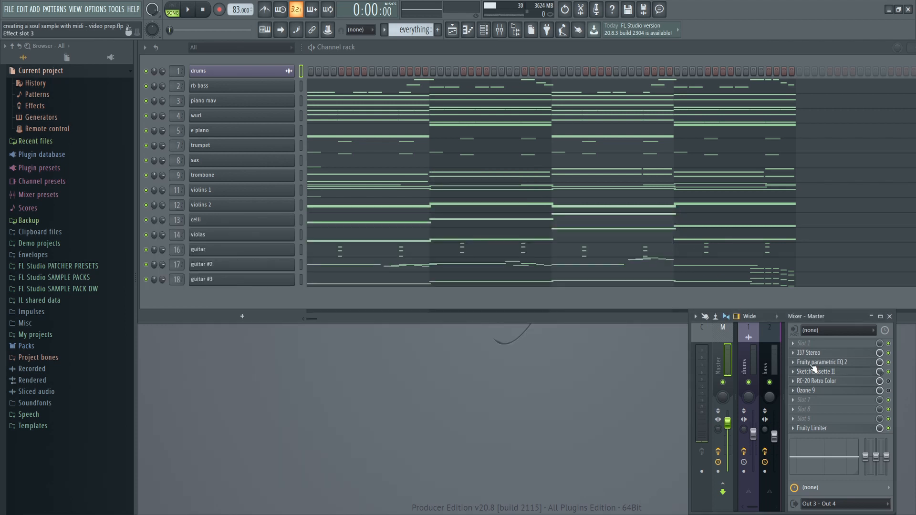
- Open RC-20 Retro Color from the Master's effect slots, look through its presets and return to the main view with Vinyl 3 loaded
{"action": "left_click", "coordinate": [816, 381]}
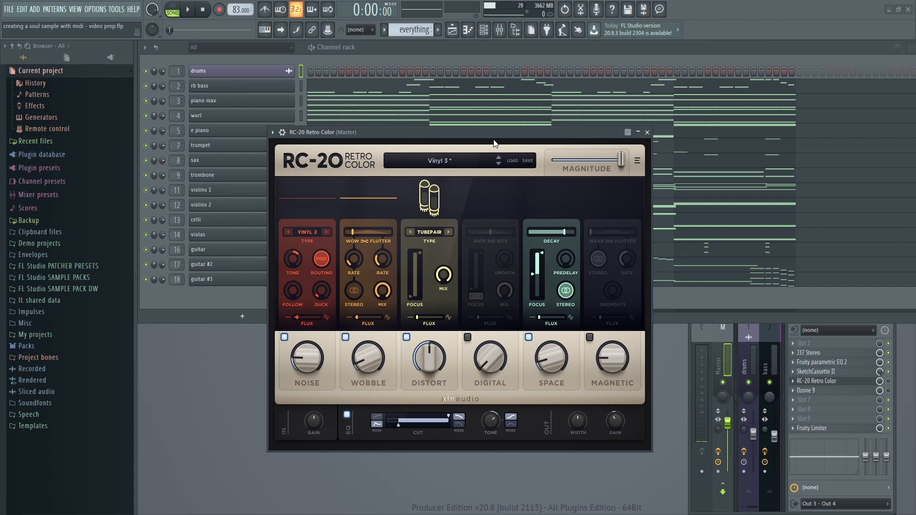
{"action": "left_click", "coordinate": [465, 158]}
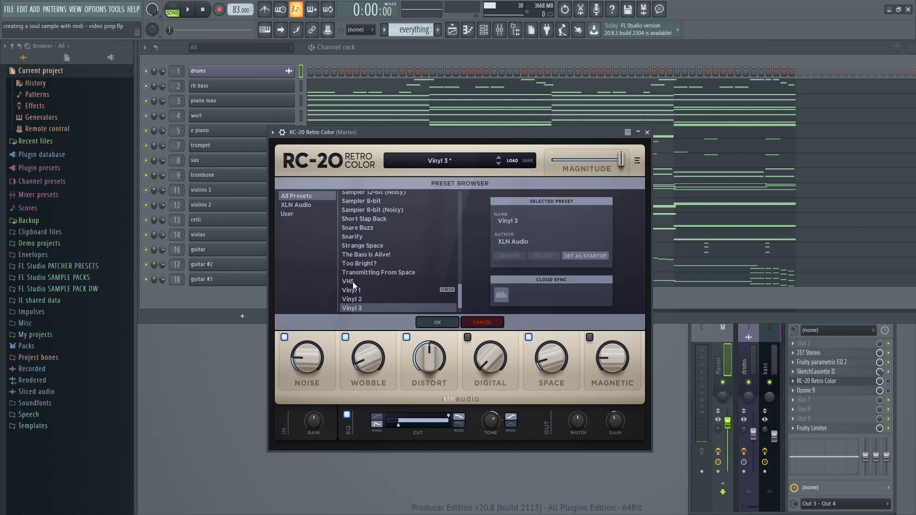
{"action": "scroll", "coordinate": [390, 282], "scroll_direction": "up", "scroll_amount": 3}
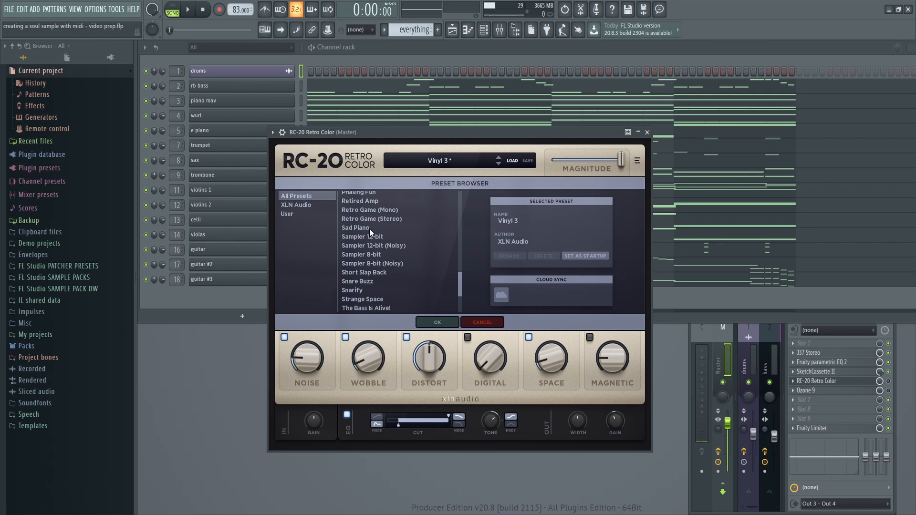
{"action": "scroll", "coordinate": [407, 227], "scroll_direction": "up", "scroll_amount": 10}
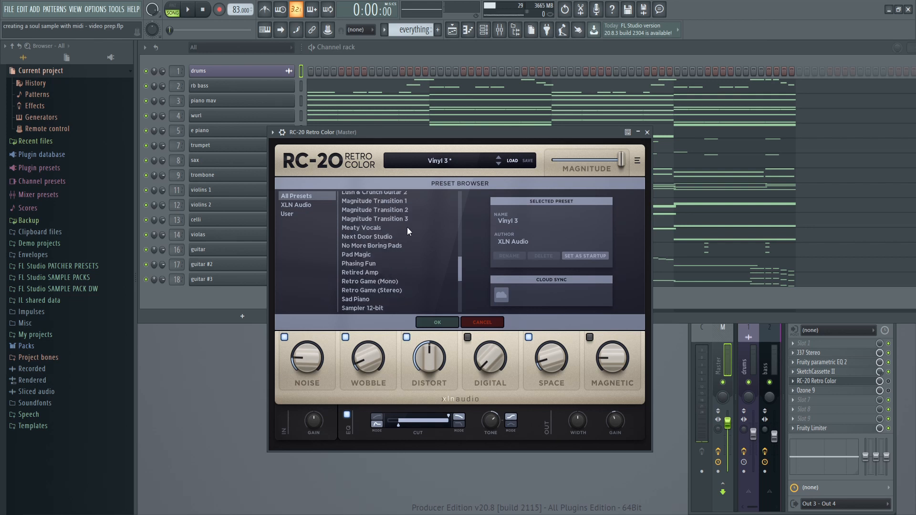
{"action": "left_click", "coordinate": [440, 161]}
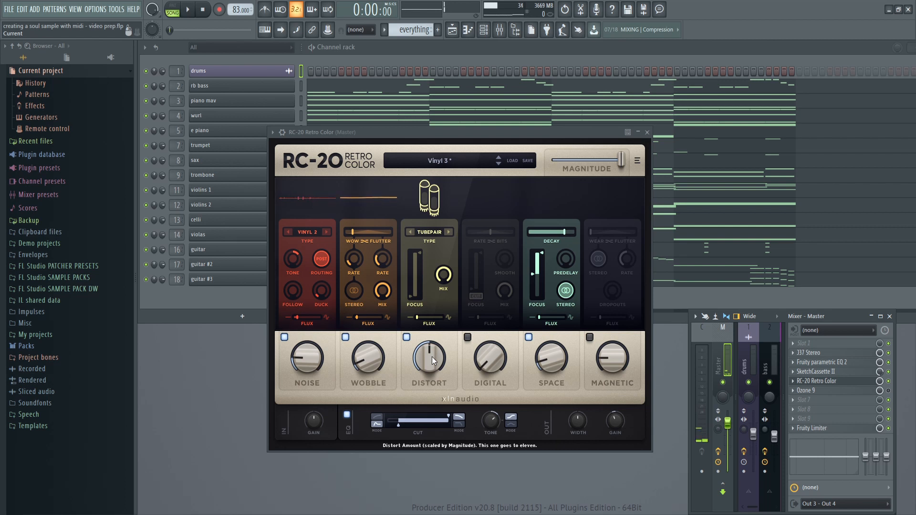
- Compare the song with RC-20 Retro Color off and on twice during playback, leave it enabled and stop
{"action": "left_click", "coordinate": [889, 383]}
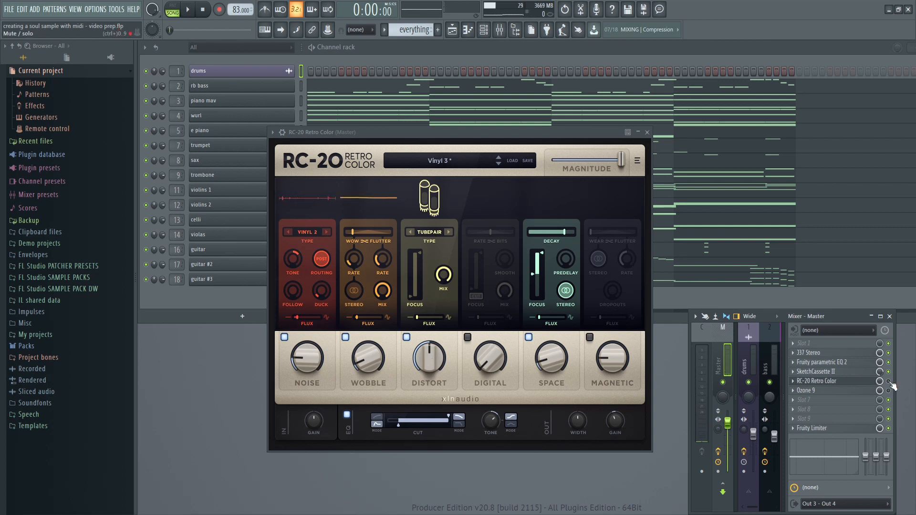
{"action": "key", "text": "space"}
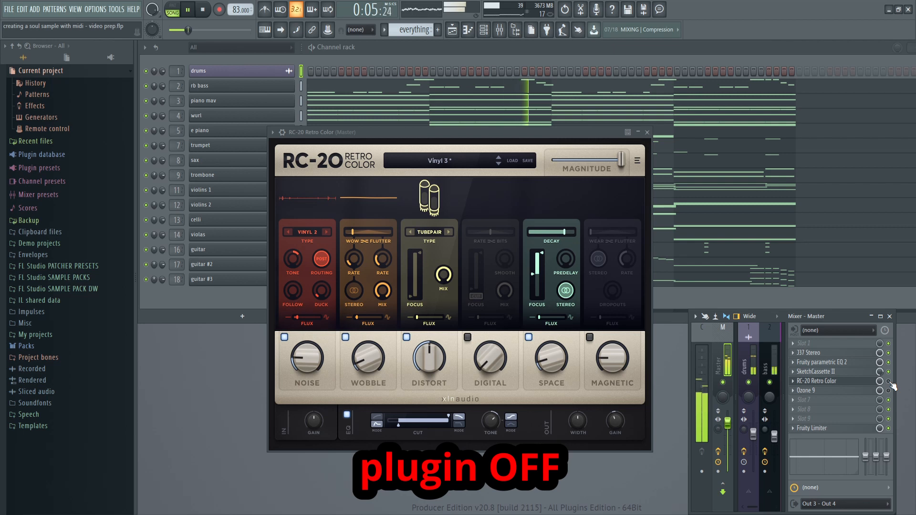
{"action": "left_click", "coordinate": [888, 381]}
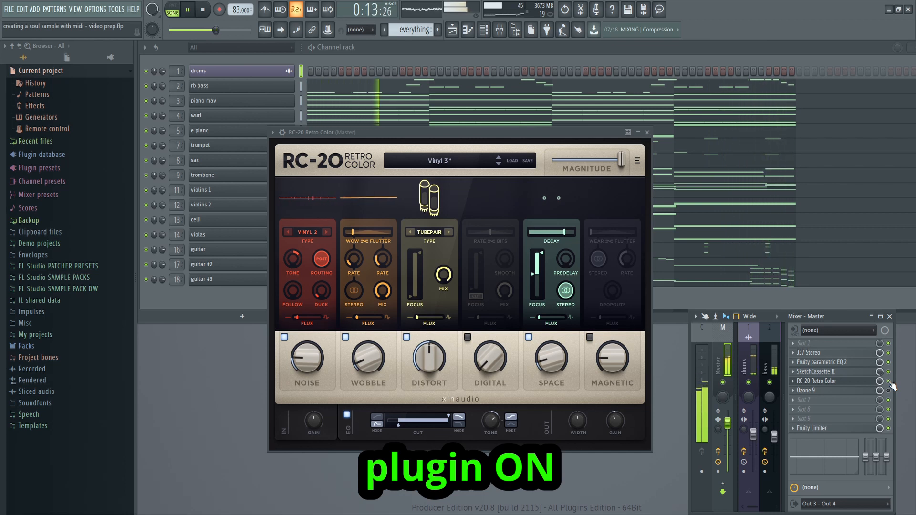
{"action": "left_click", "coordinate": [888, 382]}
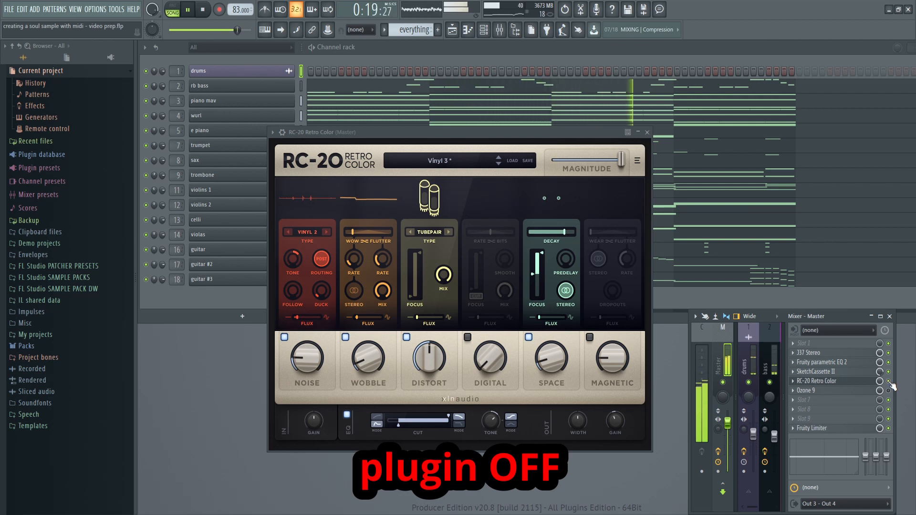
{"action": "left_click", "coordinate": [889, 381]}
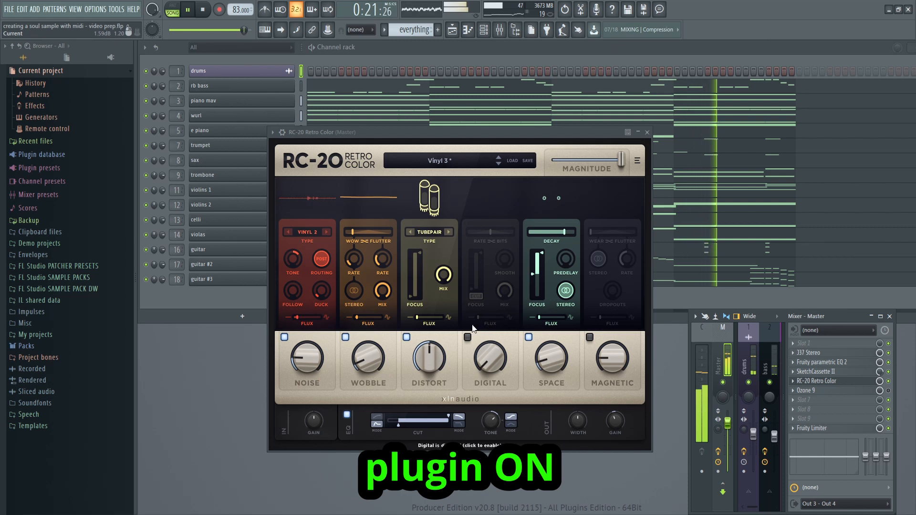
{"action": "left_click", "coordinate": [204, 10]}
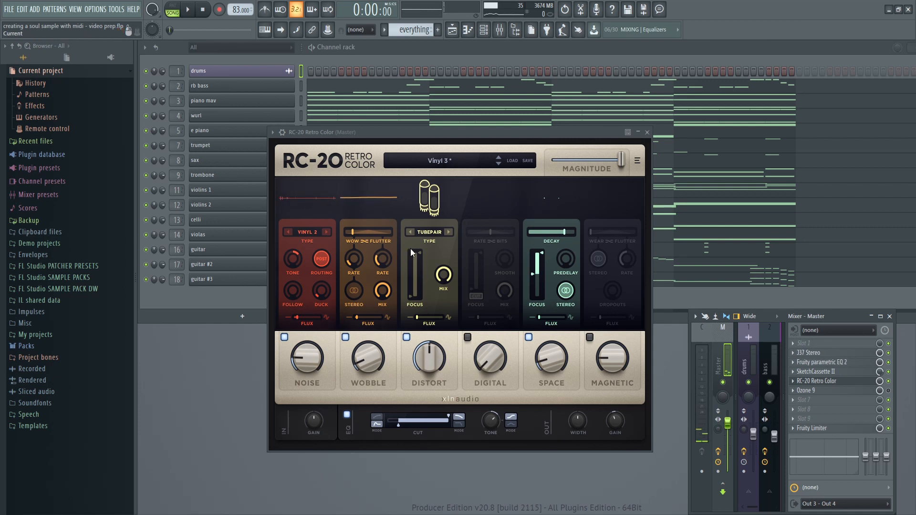
- Replace the RC-20 window with Ozone 9, examine its Equalizer 1, Vintage EQ, Vintage Comp, Vintage Limiter and Maximizer modules, and close it
{"action": "left_click", "coordinate": [648, 132]}
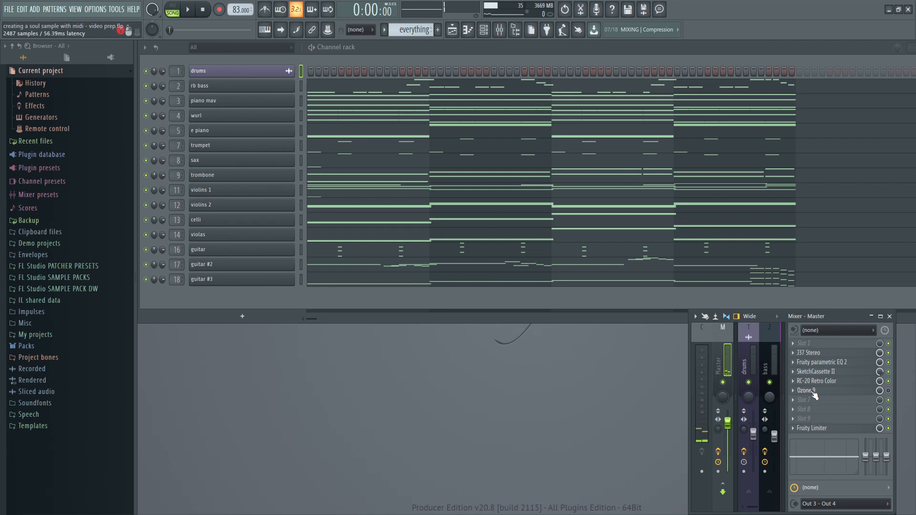
{"action": "left_click", "coordinate": [814, 392]}
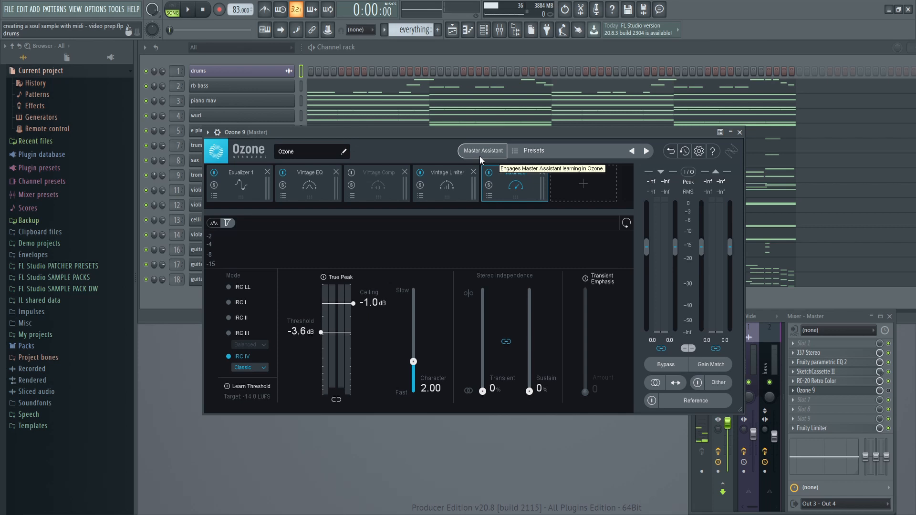
{"action": "left_click", "coordinate": [242, 186]}
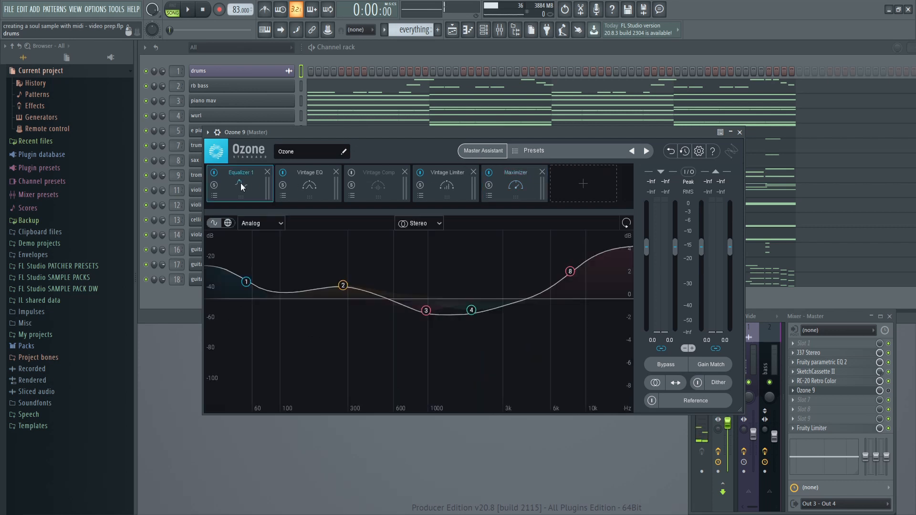
{"action": "left_click", "coordinate": [311, 186]}
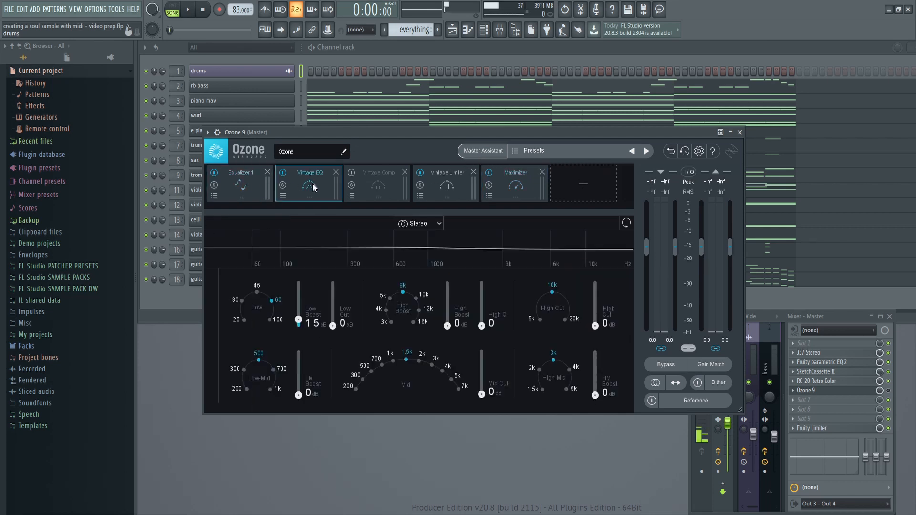
{"action": "left_click", "coordinate": [372, 190]}
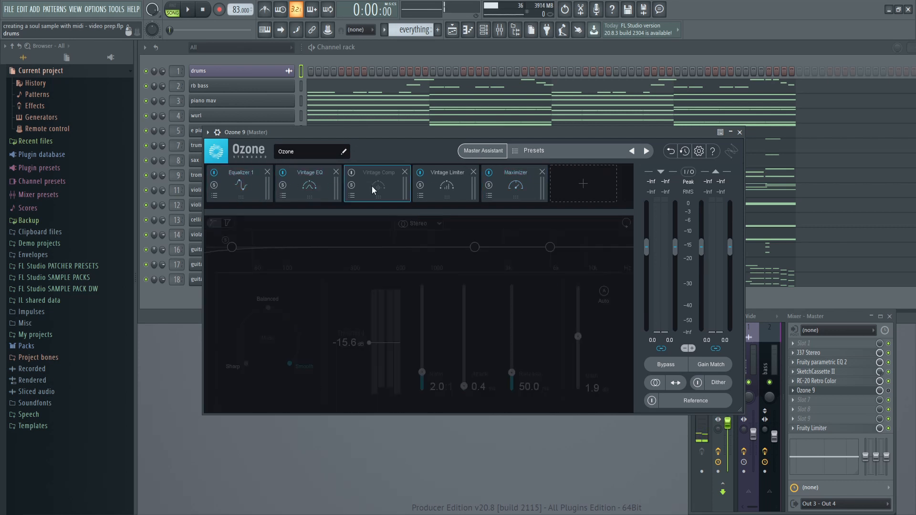
{"action": "left_click", "coordinate": [442, 187]}
{"action": "left_click", "coordinate": [512, 190]}
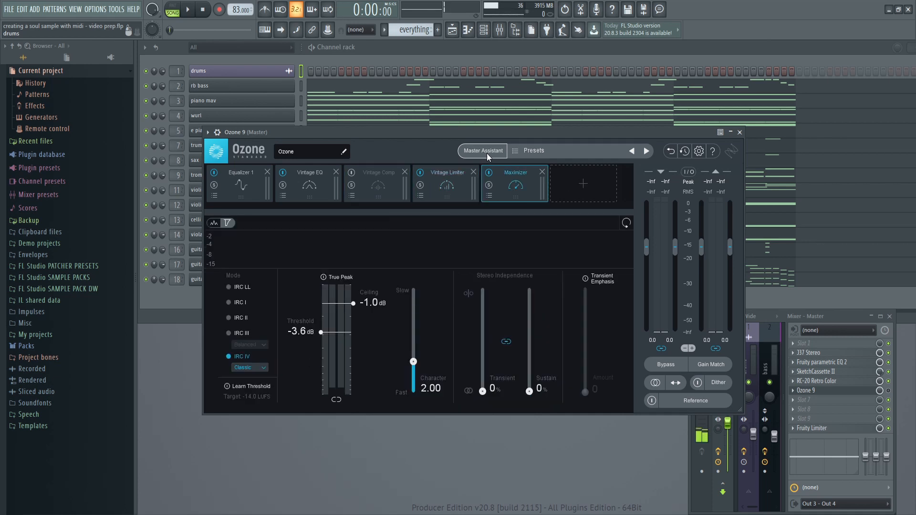
{"action": "left_click", "coordinate": [740, 133]}
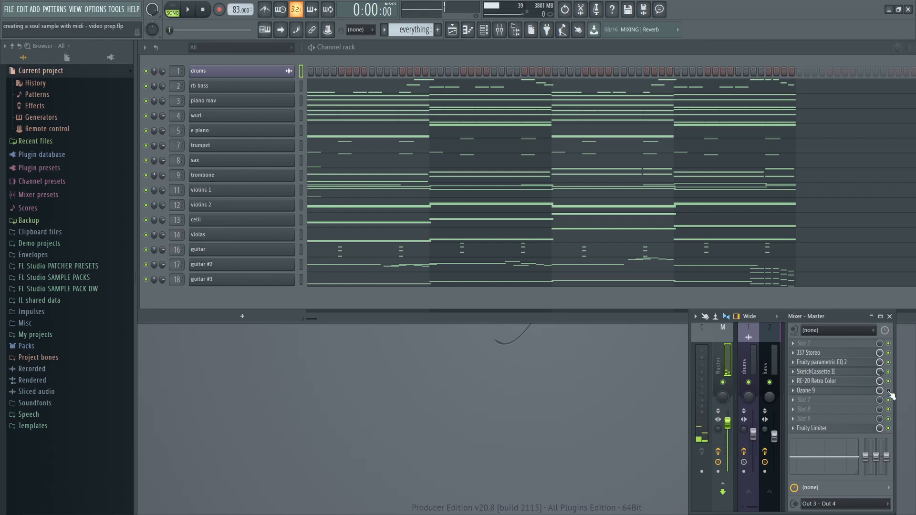
- Play the song while switching the Master's Ozone 9 off and on to compare, leave it enabled and stop
{"action": "key", "text": "space"}
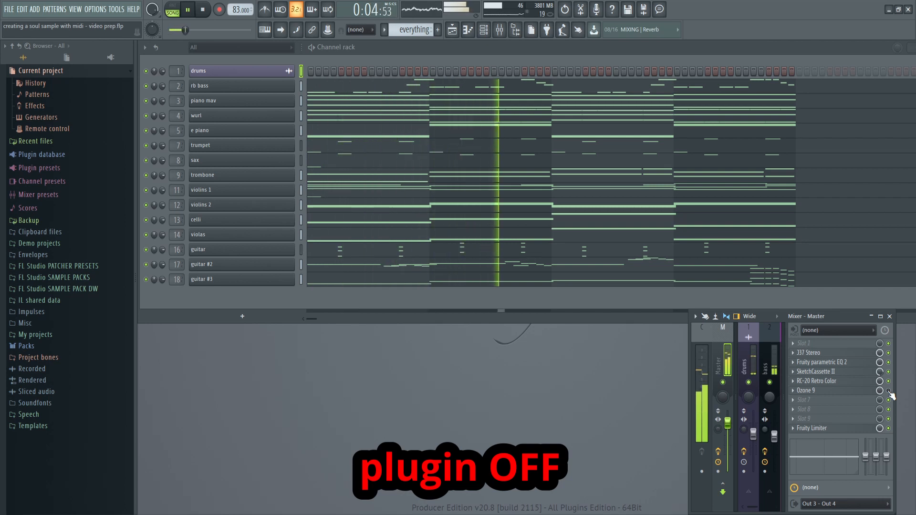
{"action": "left_click", "coordinate": [889, 391]}
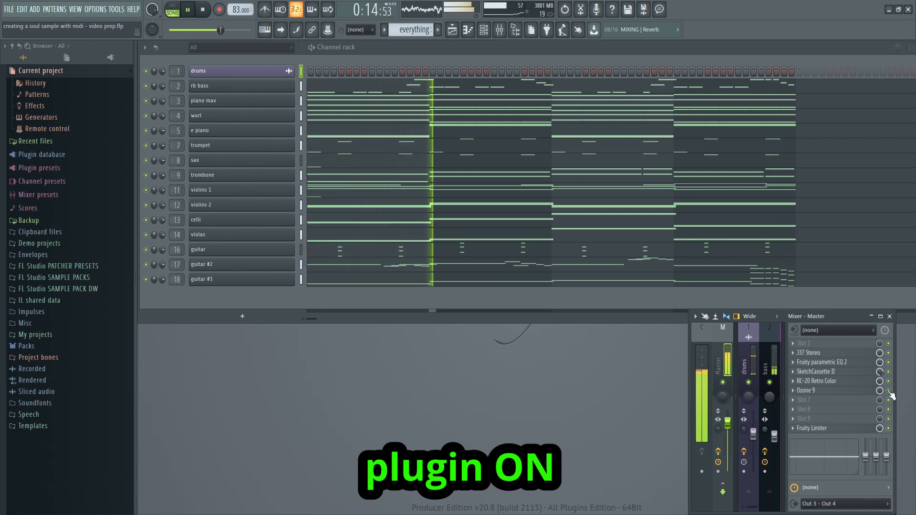
{"action": "left_click", "coordinate": [889, 392]}
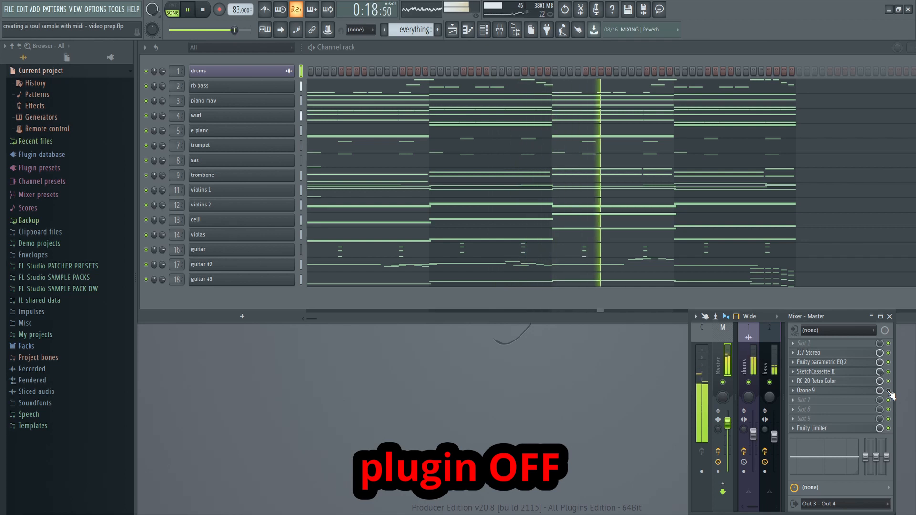
{"action": "left_click", "coordinate": [890, 391]}
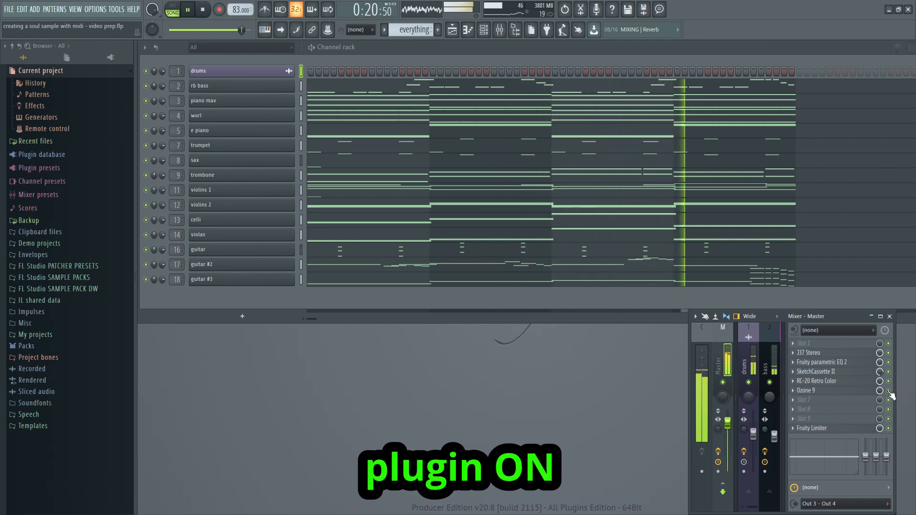
{"action": "left_click", "coordinate": [204, 10]}
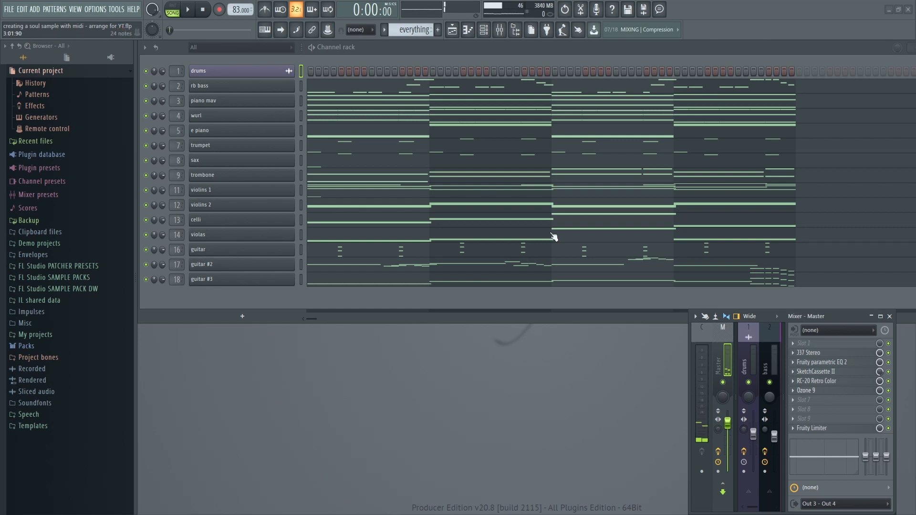
- Split the "everything" pattern by channel so each instrument gets its own pattern
{"action": "left_click", "coordinate": [411, 30]}
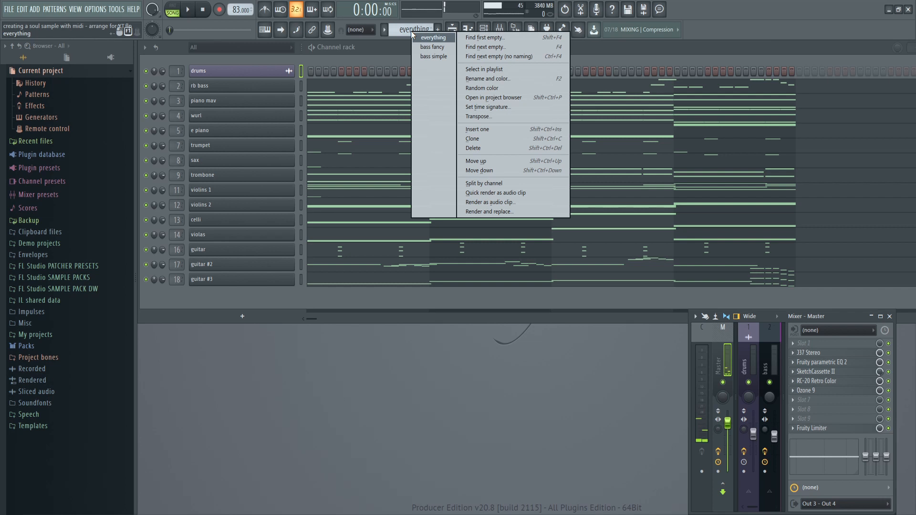
{"action": "left_click", "coordinate": [508, 183]}
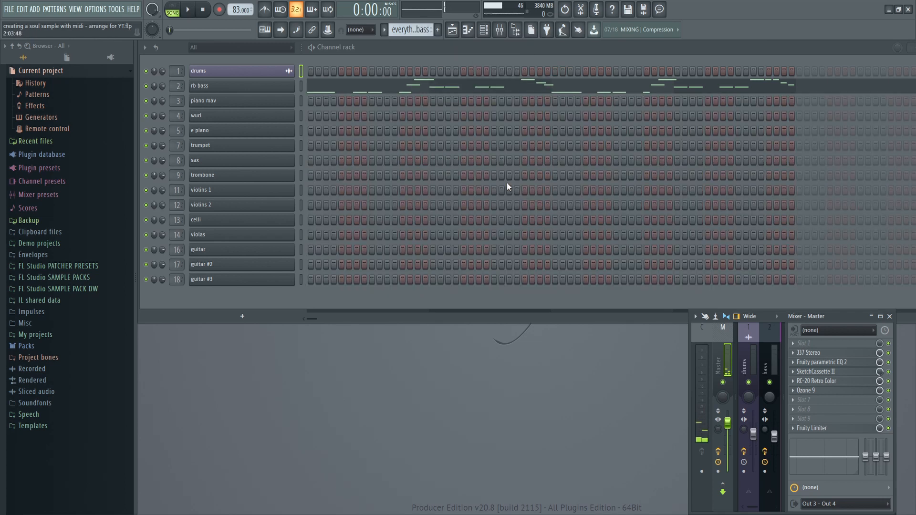
{"action": "left_click", "coordinate": [384, 30]}
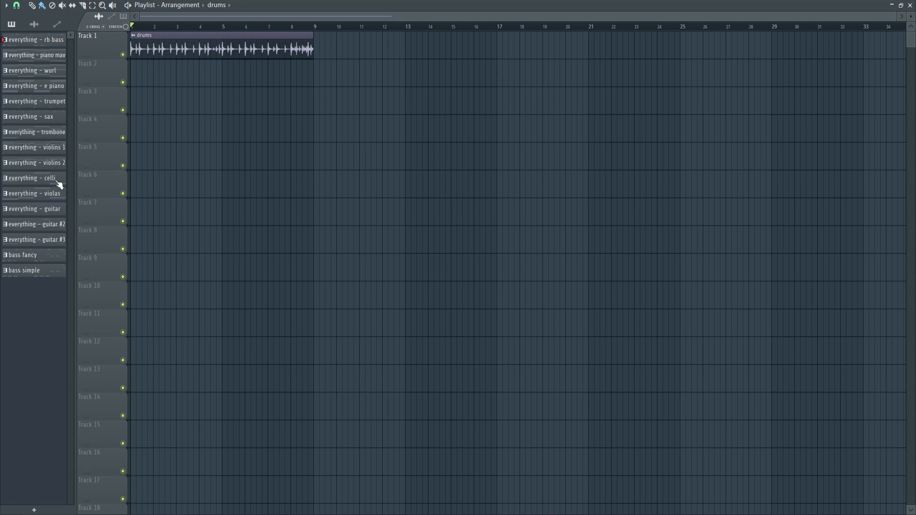
- Place all split patterns from rb bass to guitar #3 together at bar 1 on playlist tracks 2 to 15, and remove the clips again
{"action": "left_click", "coordinate": [46, 43]}
{"action": "left_click", "coordinate": [41, 240], "text": "shift"}
{"action": "left_click_drag", "start_coordinate": [38, 117], "coordinate": [131, 75]}
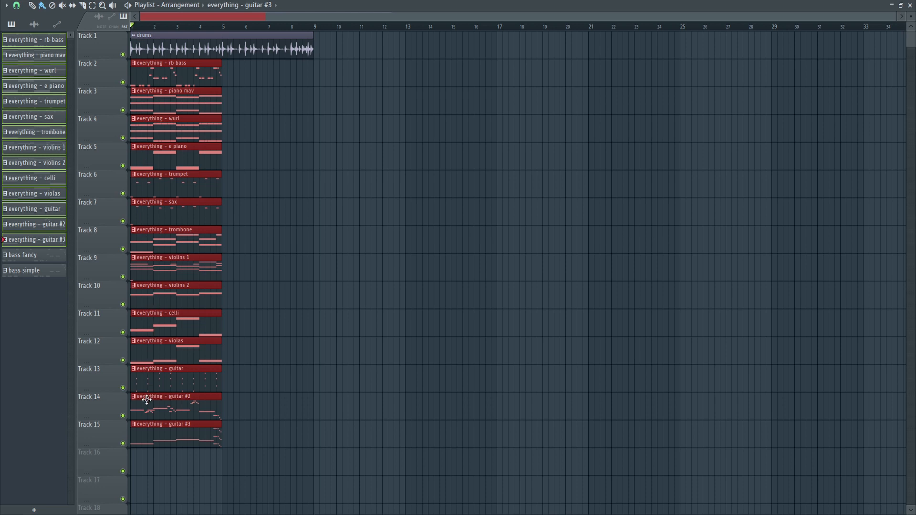
{"action": "left_click_drag", "start_coordinate": [203, 79], "coordinate": [183, 435]}
- Rename the "everything - rb bass" pattern to "rb bass"
{"action": "left_click", "coordinate": [37, 42]}
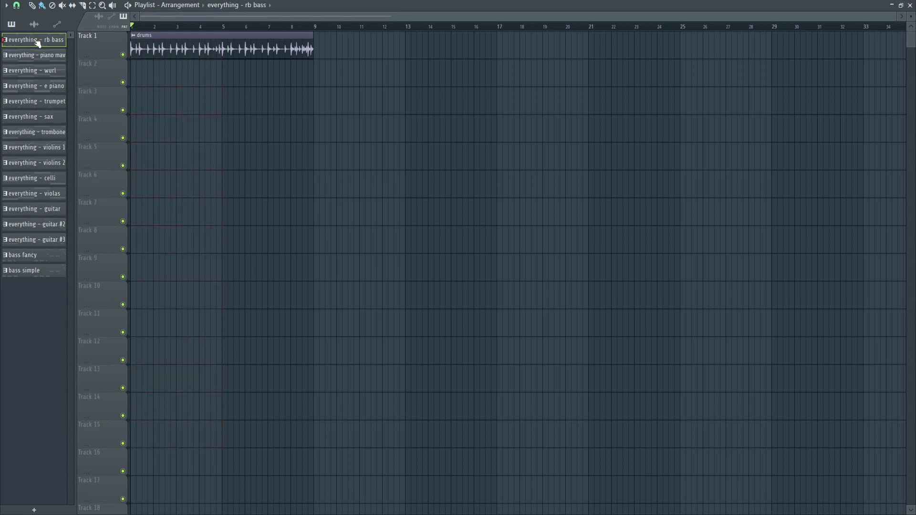
{"action": "right_click", "coordinate": [34, 40]}
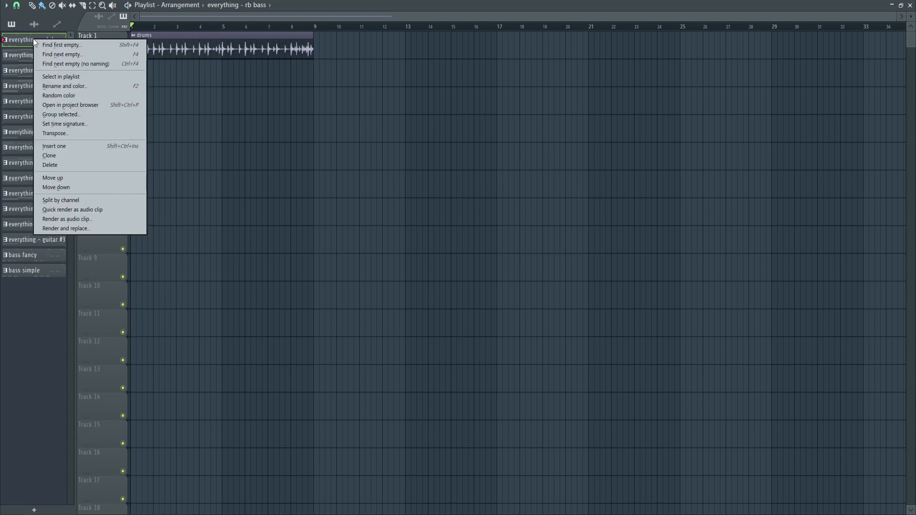
{"action": "left_click", "coordinate": [65, 86]}
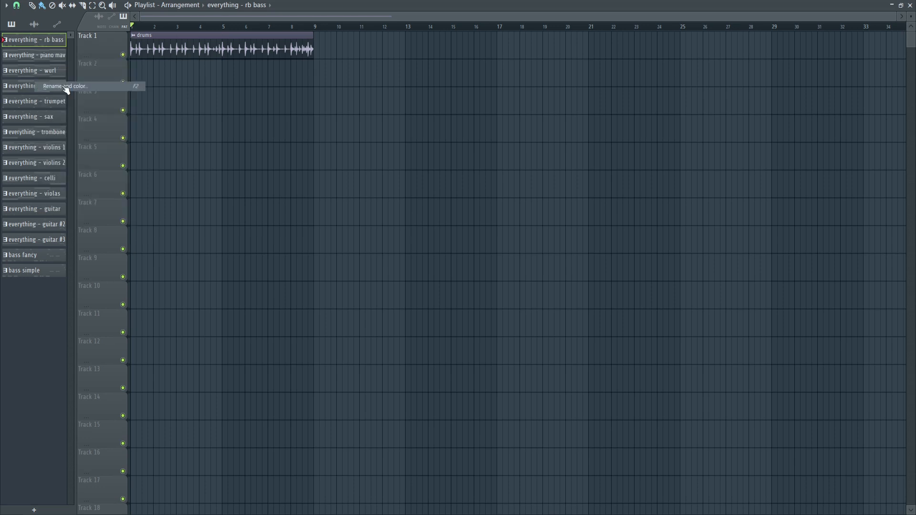
{"action": "left_click_drag", "start_coordinate": [51, 73], "coordinate": [2, 73]}
{"action": "key", "text": "BackSpace"}
{"action": "key", "text": "Return"}
- Remove the "everything - " prefix from the names of the remaining split patterns, from piano mav to guitar #3
{"action": "left_click", "coordinate": [42, 56]}
{"action": "right_click", "coordinate": [42, 55]}
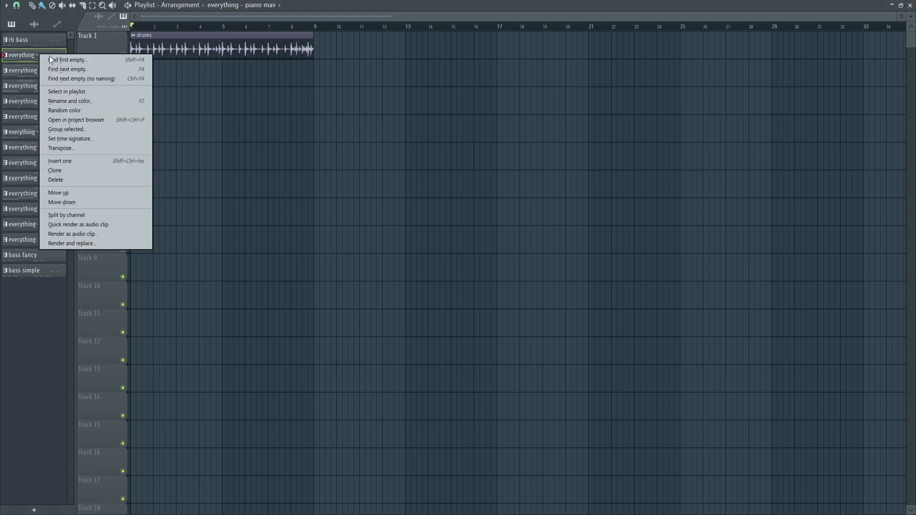
{"action": "left_click", "coordinate": [80, 97]}
{"action": "left_click_drag", "start_coordinate": [53, 88], "coordinate": [2, 88]}
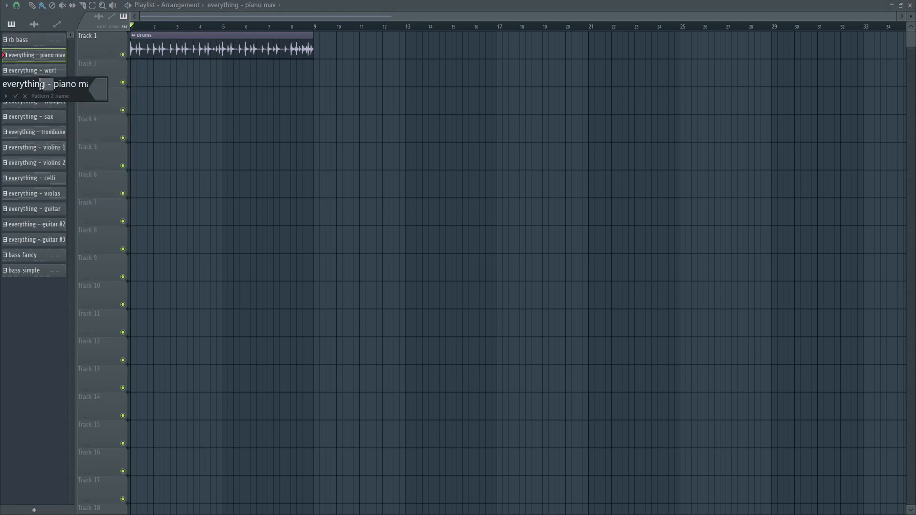
{"action": "key", "text": "BackSpace"}
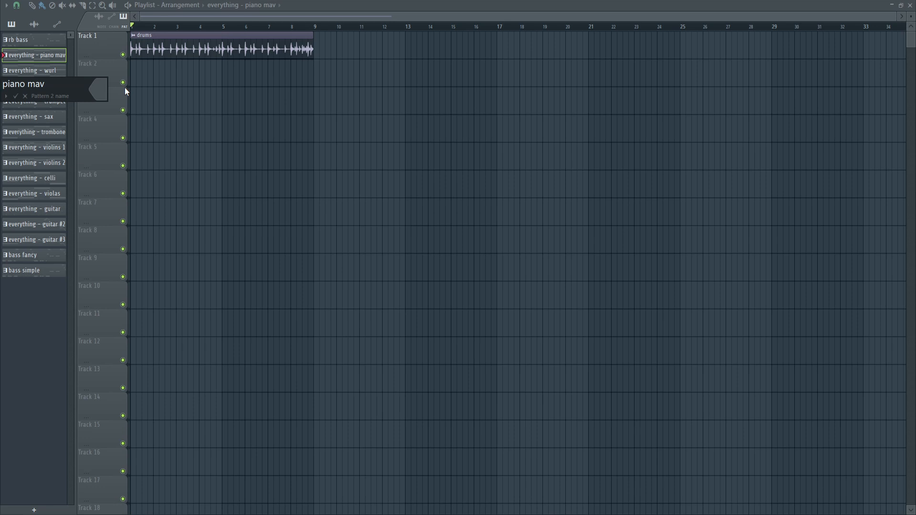
{"action": "key", "text": "Return"}
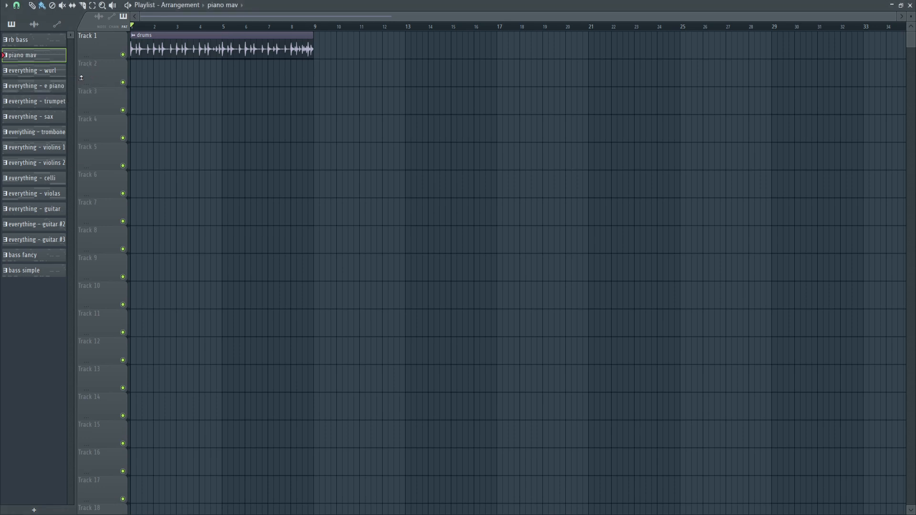
{"action": "right_click", "coordinate": [43, 74]}
{"action": "left_click", "coordinate": [68, 107]}
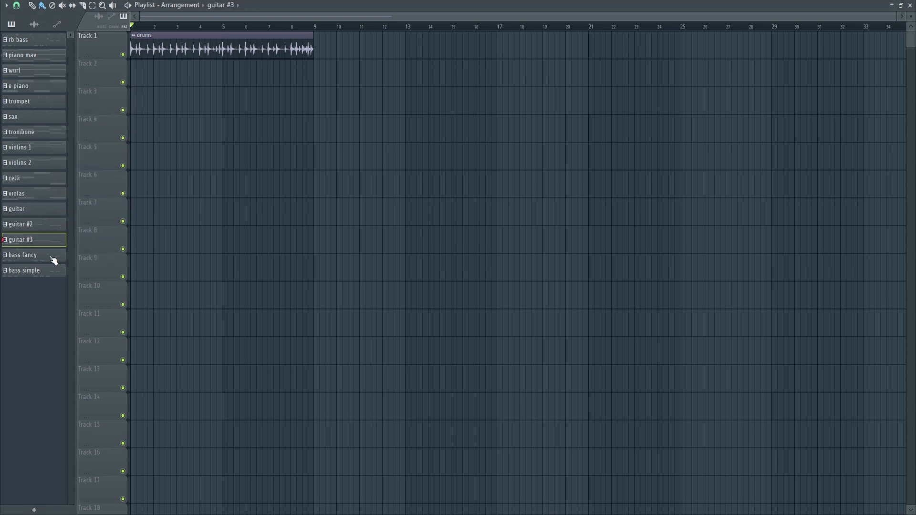
- Place all patterns from rb bass to bass fancy together at bar 1 on playlist tracks 2 to 16
{"action": "left_click", "coordinate": [47, 46]}
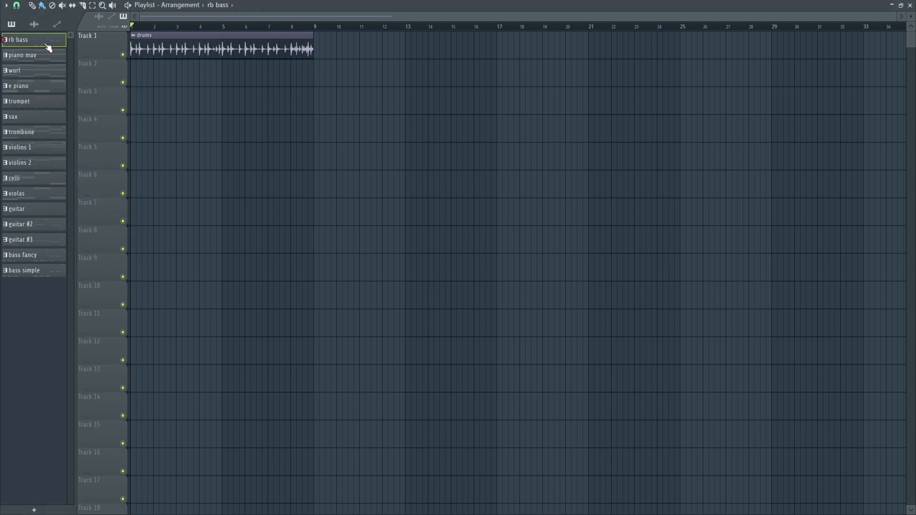
{"action": "left_click", "coordinate": [47, 260], "text": "shift"}
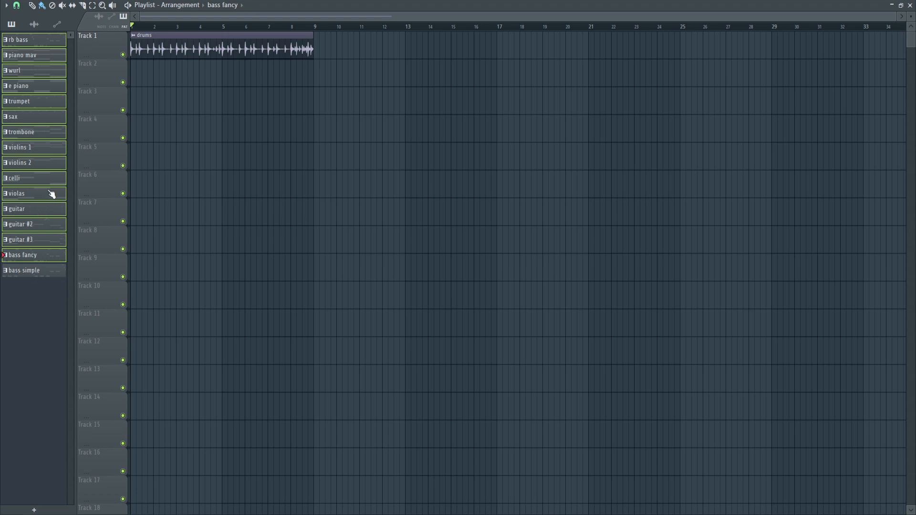
{"action": "left_click_drag", "start_coordinate": [29, 155], "coordinate": [132, 74]}
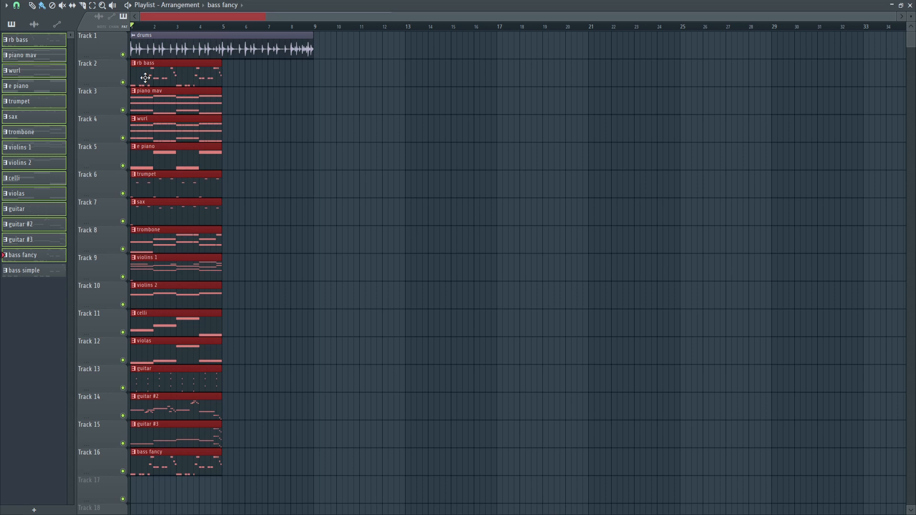
- Repeat the pattern clips back to back up to bar 25, and copy the drums clip to bars 9 and 17
{"action": "left_click_drag", "start_coordinate": [150, 75], "coordinate": [245, 79]}
{"action": "left_click_drag", "start_coordinate": [358, 501], "coordinate": [145, 76]}
{"action": "key", "text": "ctrl+b"}
{"action": "key", "text": "ctrl+b"}
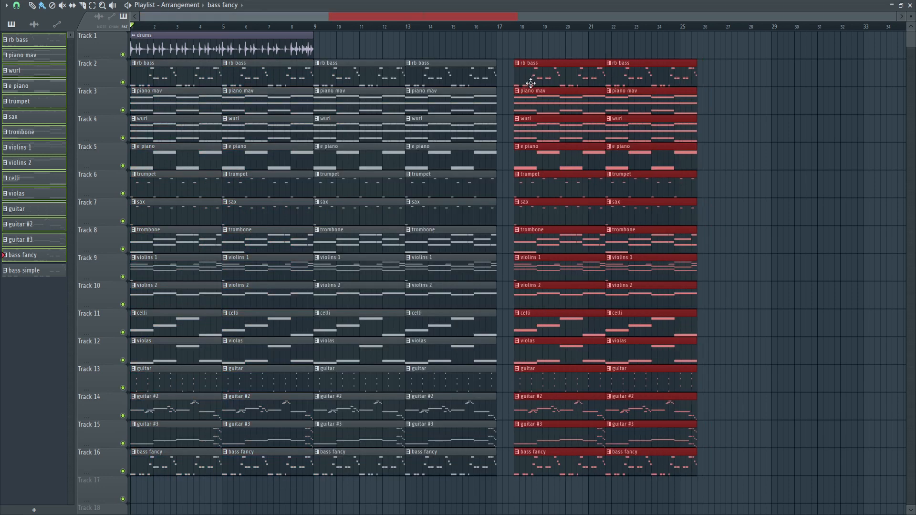
{"action": "left_click_drag", "start_coordinate": [520, 85], "coordinate": [516, 85]}
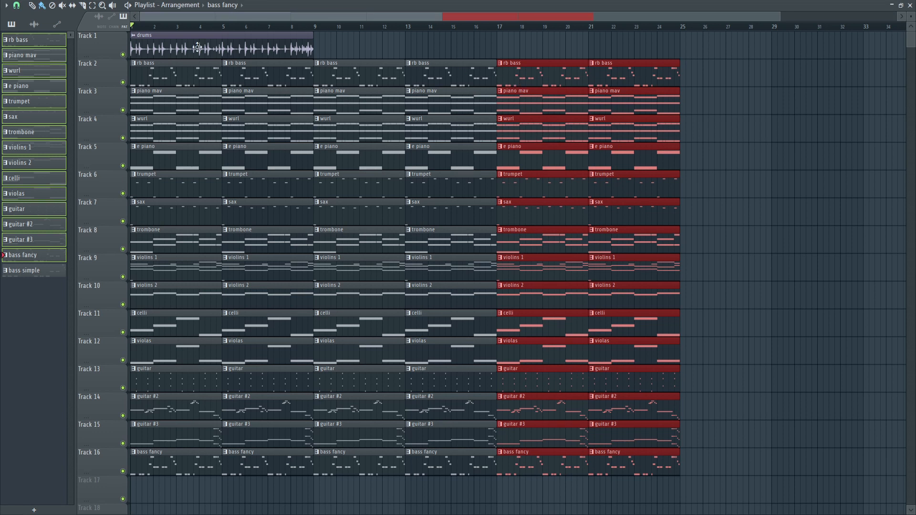
{"action": "left_click_drag", "start_coordinate": [184, 46], "coordinate": [549, 47]}
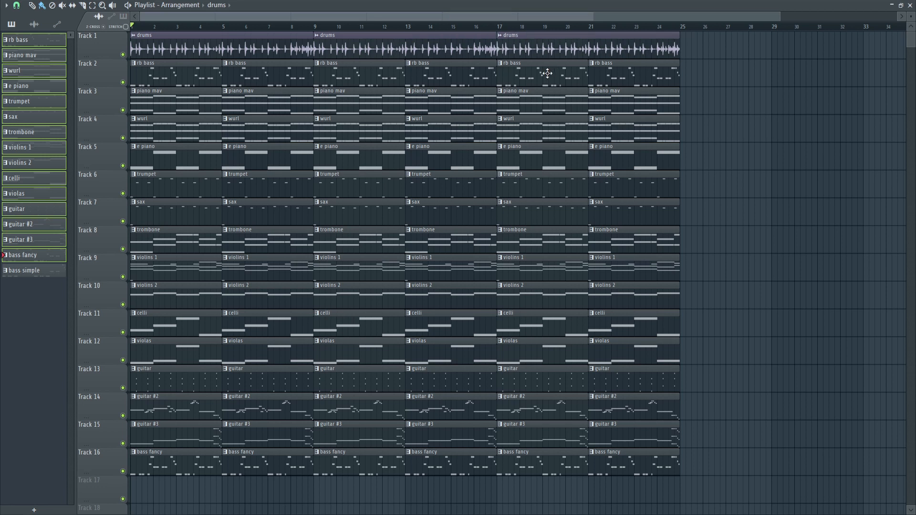
- Highlight the three eight-bar sections starting at bars 1, 9 and 17 in turn, and clear the selection
{"action": "left_click_drag", "start_coordinate": [306, 504], "coordinate": [132, 32]}
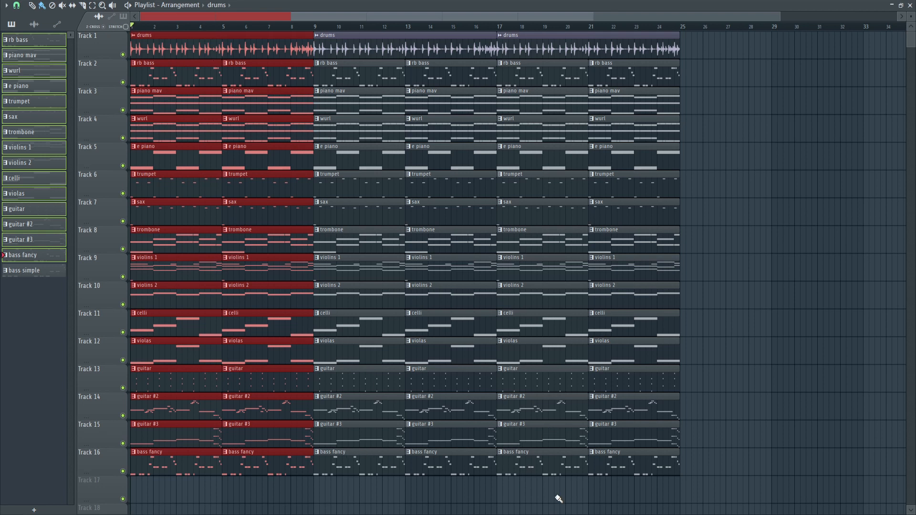
{"action": "left_click_drag", "start_coordinate": [486, 501], "coordinate": [339, 32]}
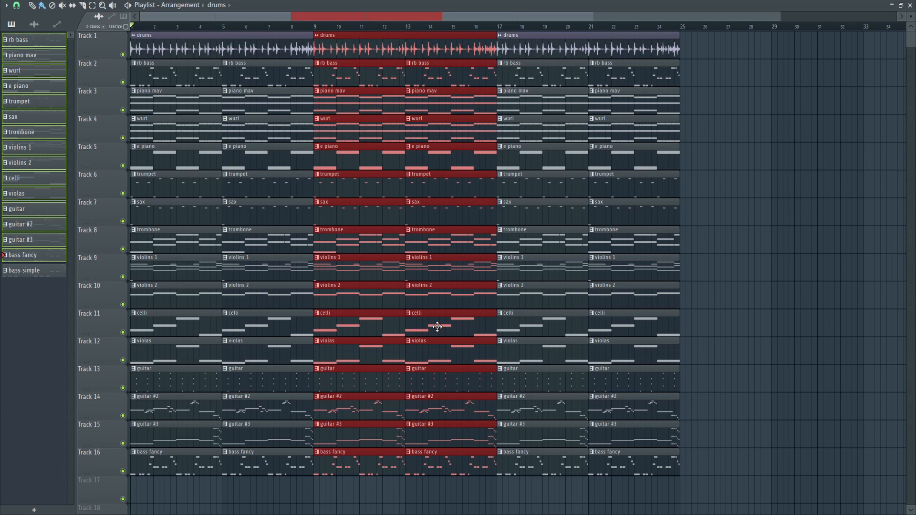
{"action": "left_click_drag", "start_coordinate": [668, 501], "coordinate": [517, 44]}
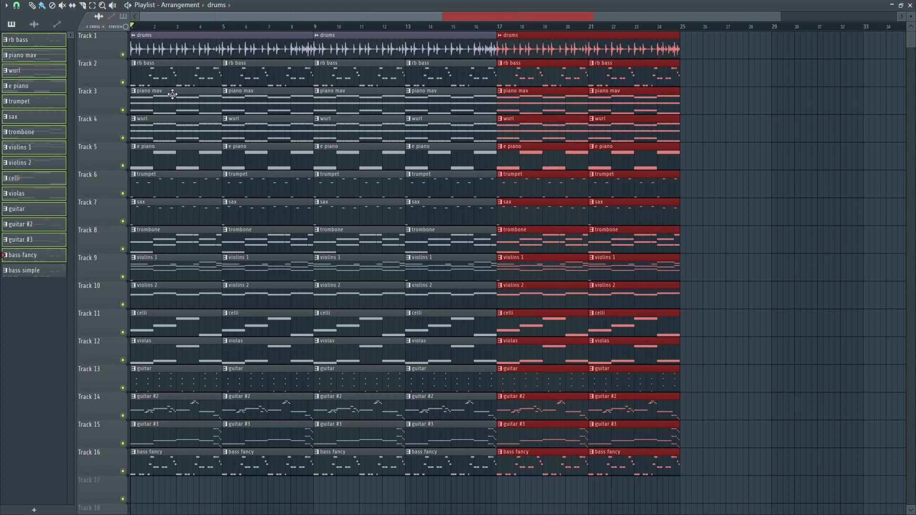
{"action": "left_click", "coordinate": [146, 27], "text": "ctrl"}
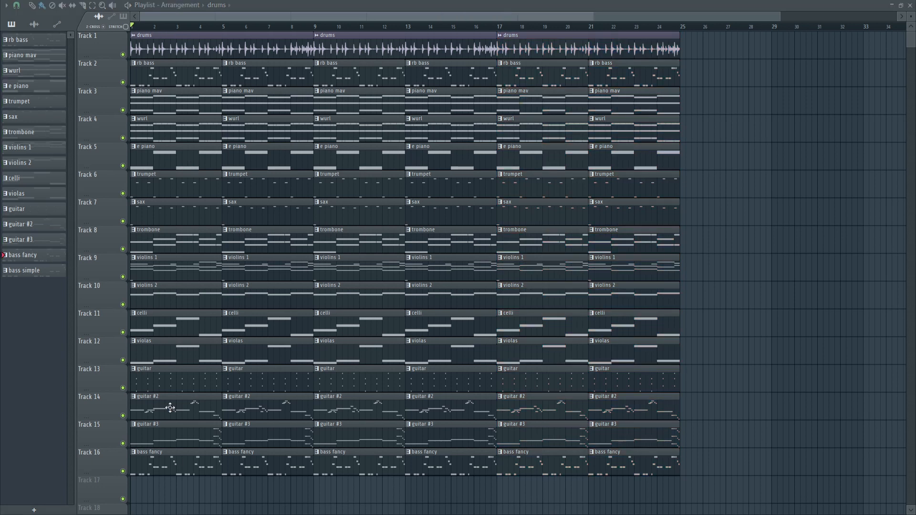
- Delete all bass fancy clips from track 16
{"action": "left_click_drag", "start_coordinate": [716, 71], "coordinate": [148, 84]}
{"action": "left_click_drag", "start_coordinate": [720, 477], "coordinate": [184, 473]}
{"action": "right_click", "coordinate": [645, 470]}
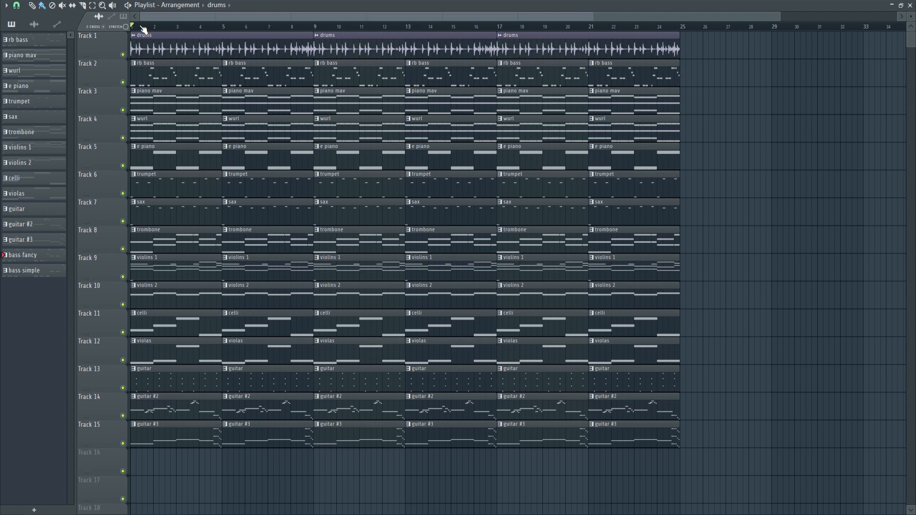
- Delete the trumpet, sax and trombone clips at bar 1
{"action": "right_click", "coordinate": [174, 191]}
{"action": "right_click", "coordinate": [174, 210]}
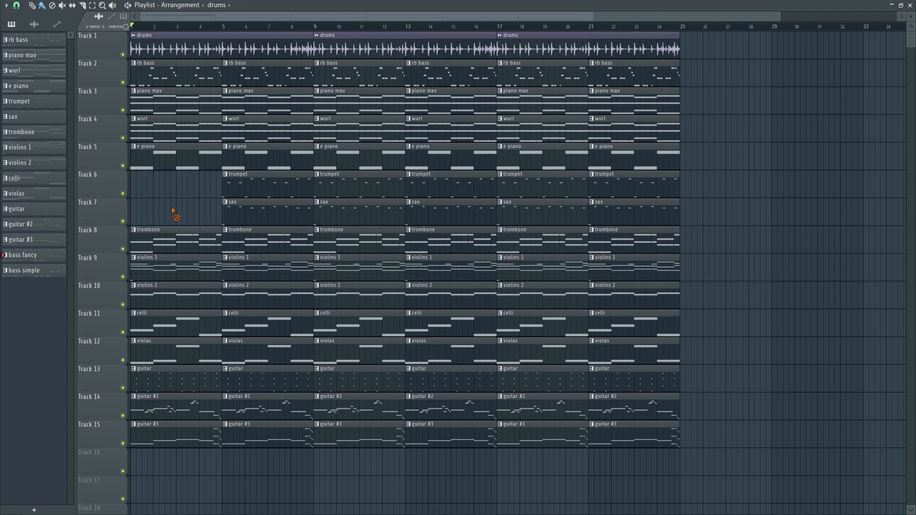
{"action": "right_click", "coordinate": [174, 237]}
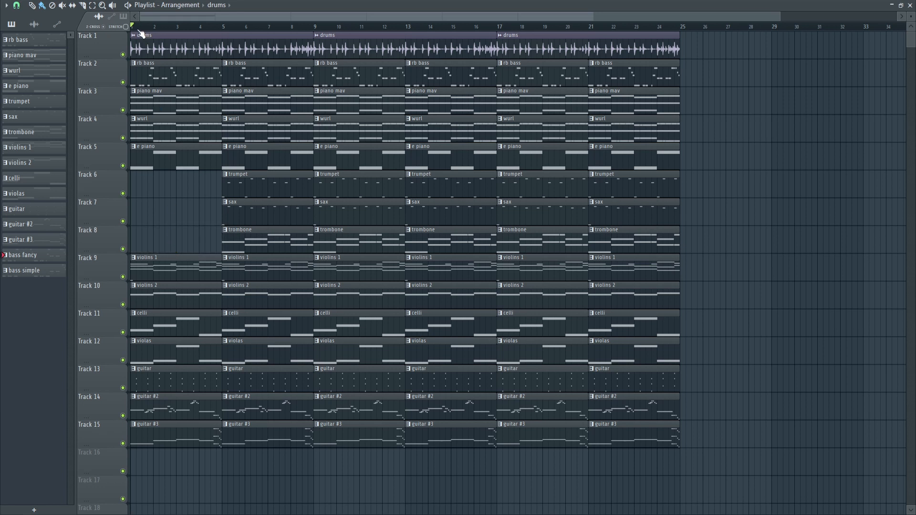
- Select the first four bars on the timeline, then play that section and stop
{"action": "left_click_drag", "start_coordinate": [133, 28], "coordinate": [220, 28]}
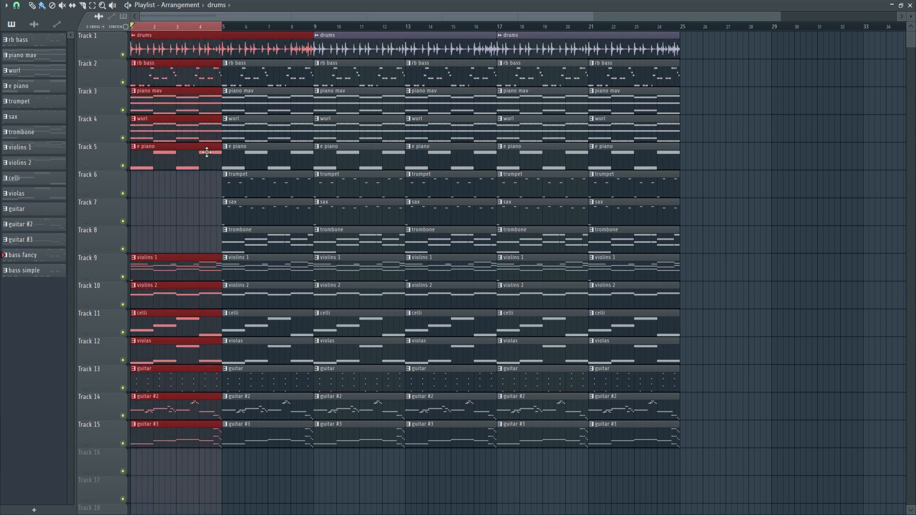
{"action": "key", "text": "space"}
{"action": "key", "text": "space"}
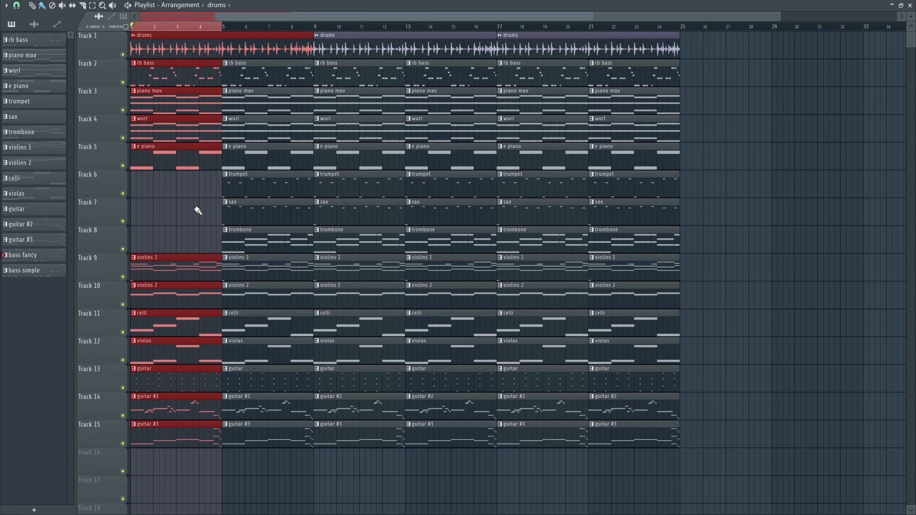
- Audition track 14 soloed, delete its guitar #2 clip at bar 1, unsolo the track and play the section without it
{"action": "left_click", "coordinate": [123, 416], "text": "ctrl"}
{"action": "key", "text": "space"}
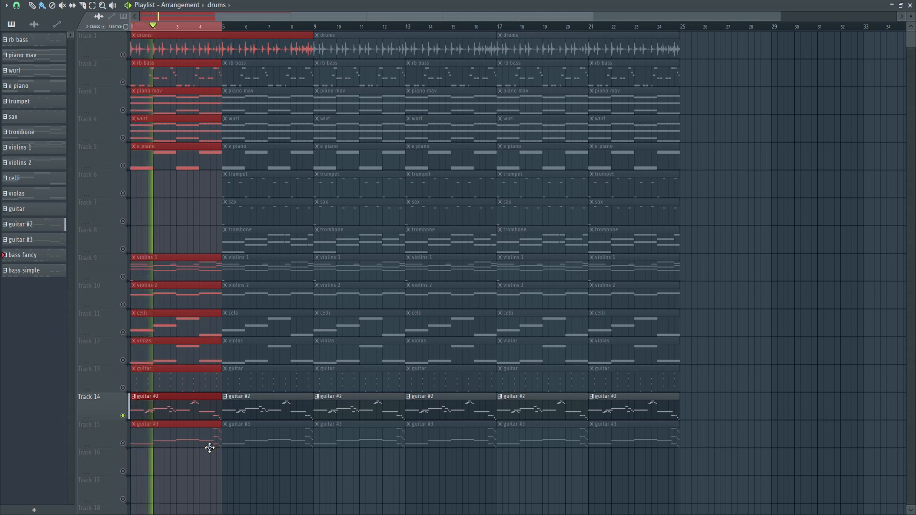
{"action": "key", "text": "space"}
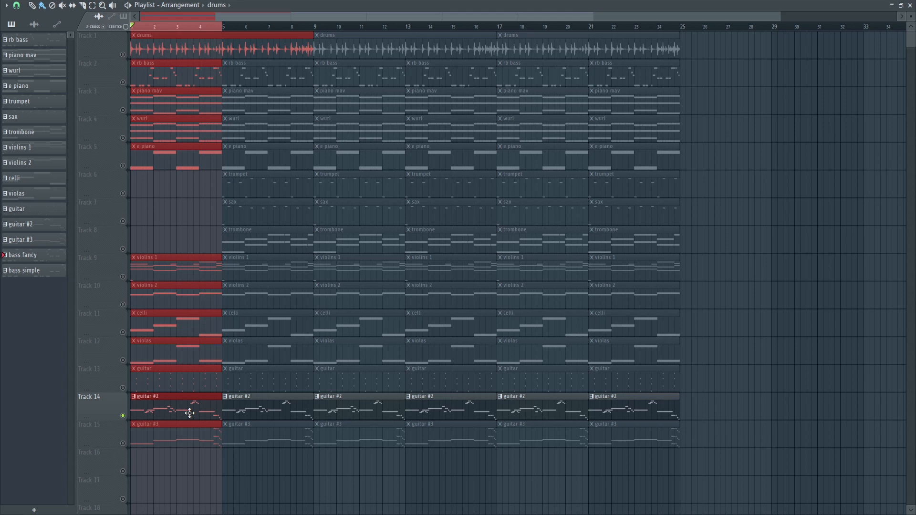
{"action": "right_click", "coordinate": [189, 414]}
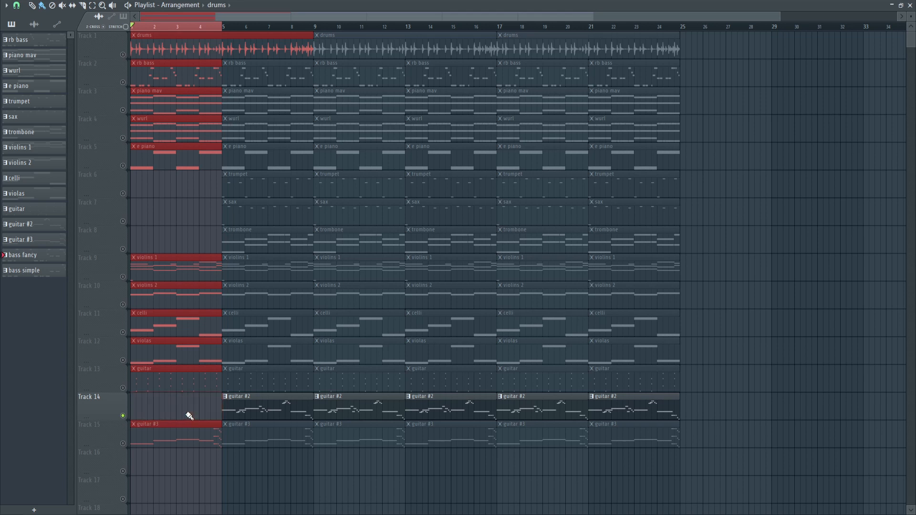
{"action": "left_click", "coordinate": [124, 416], "text": "ctrl"}
{"action": "key", "text": "space"}
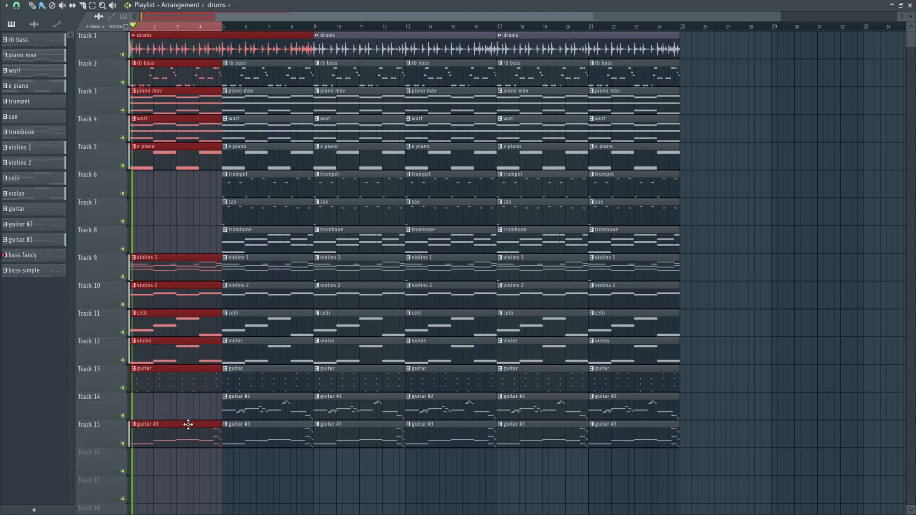
{"action": "key", "text": "space"}
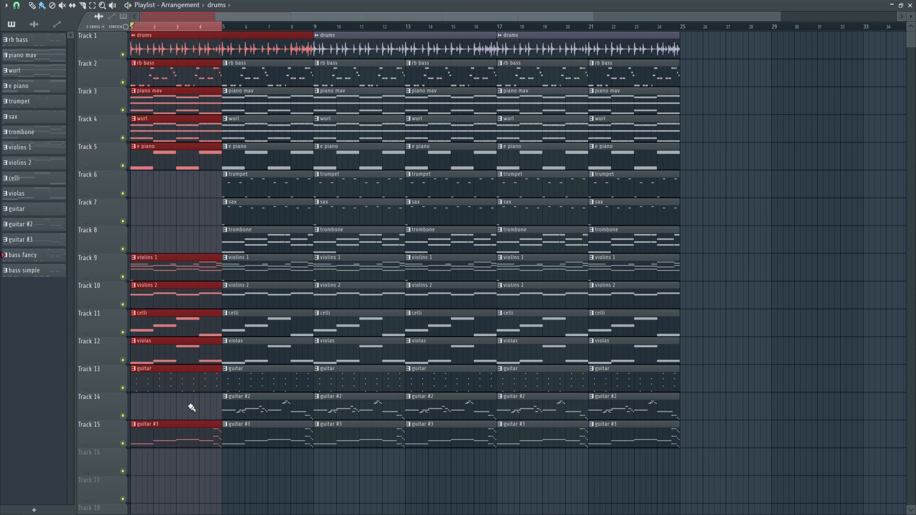
- Delete the guitar clip at bar 1 on track 13, and play the section to check it
{"action": "right_click", "coordinate": [176, 377]}
{"action": "key", "text": "space"}
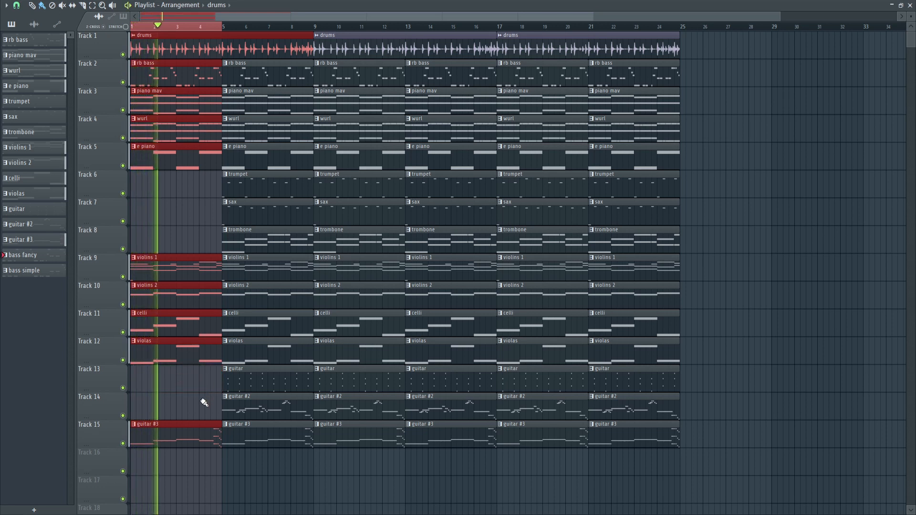
{"action": "key", "text": "space"}
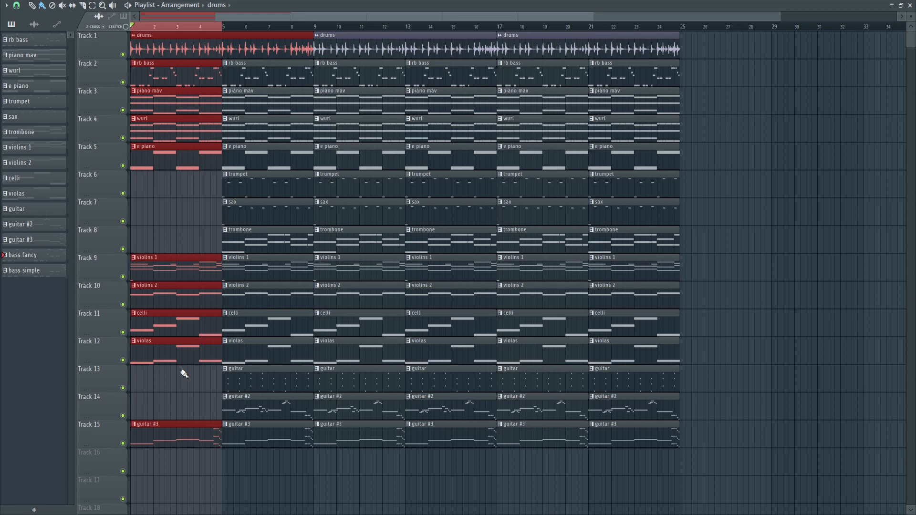
- Audition the wurl track soloed, unsolo it, delete its clip at bar 1 and play the section without it
{"action": "right_click", "coordinate": [123, 138]}
{"action": "key", "text": "space"}
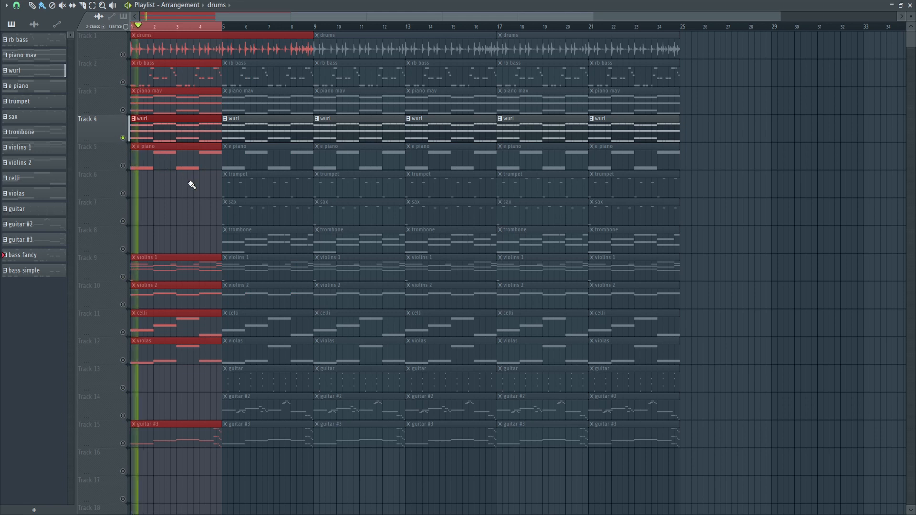
{"action": "key", "text": "space"}
{"action": "right_click", "coordinate": [123, 138]}
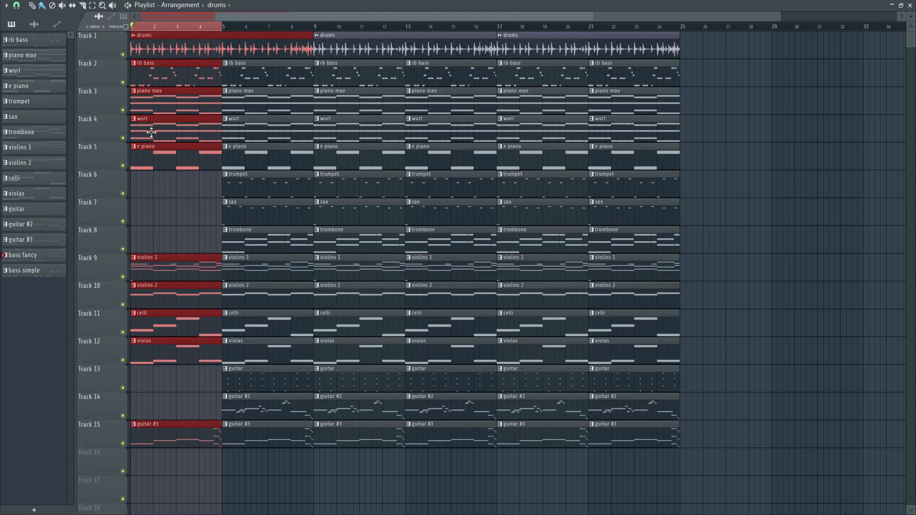
{"action": "right_click", "coordinate": [156, 128]}
{"action": "key", "text": "space"}
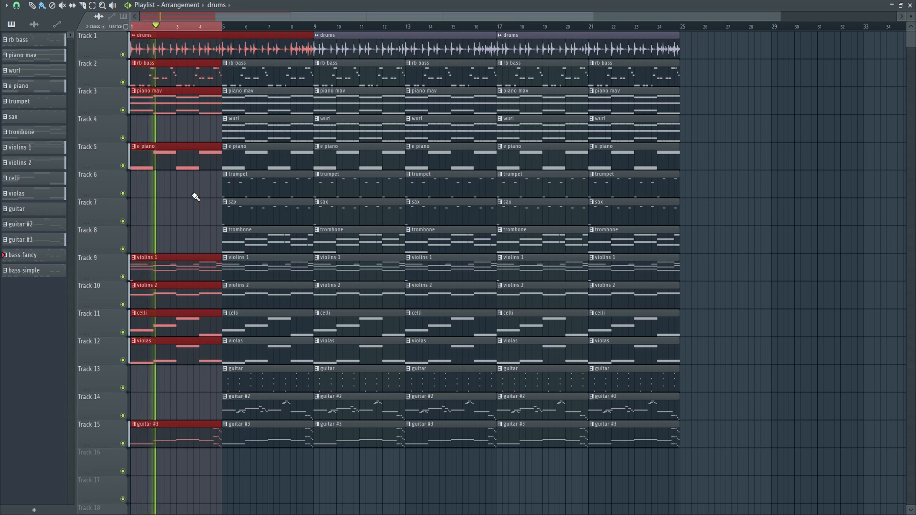
{"action": "key", "text": "space"}
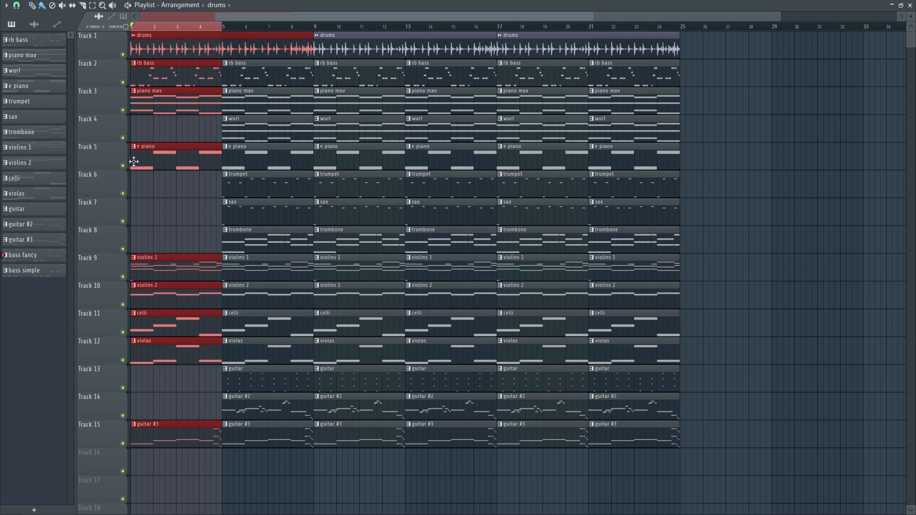
- Delete the e piano clip at bar 1 on track 5, and play the opening section without it
{"action": "right_click", "coordinate": [178, 163]}
{"action": "key", "text": "space"}
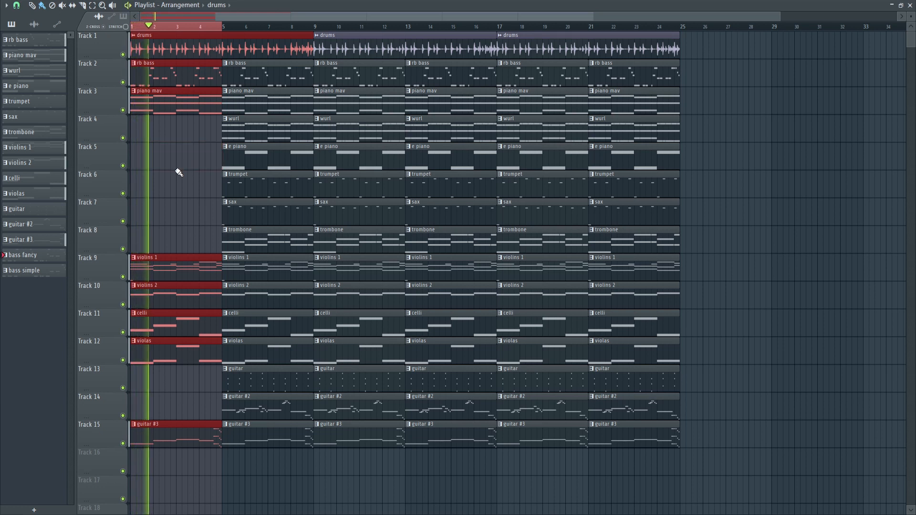
{"action": "key", "text": "space"}
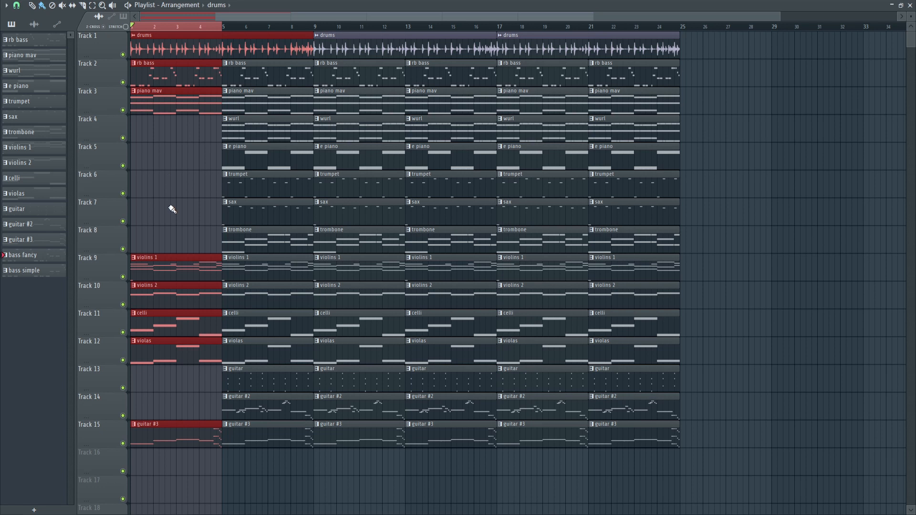
- Delete the violins 1 clip at bar 1 on track 9, play the opening section without it, and clear the selection
{"action": "right_click", "coordinate": [164, 273]}
{"action": "key", "text": "space"}
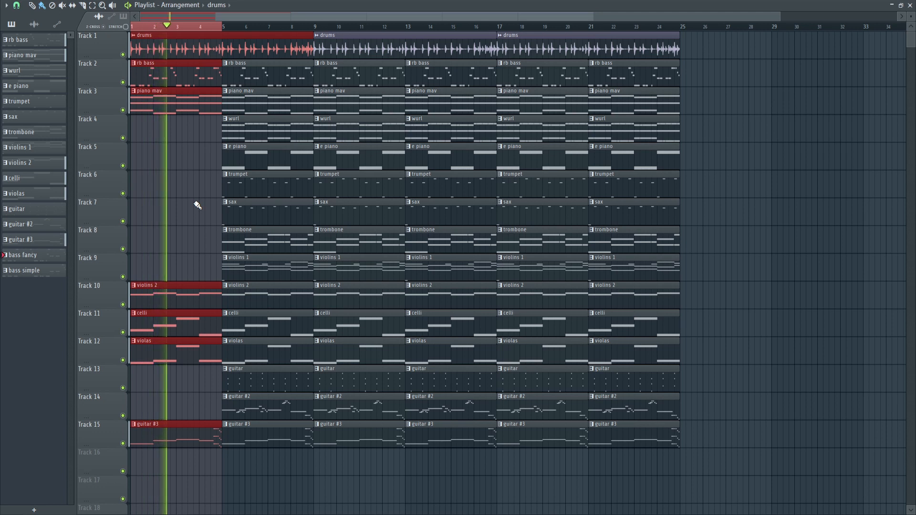
{"action": "key", "text": "space"}
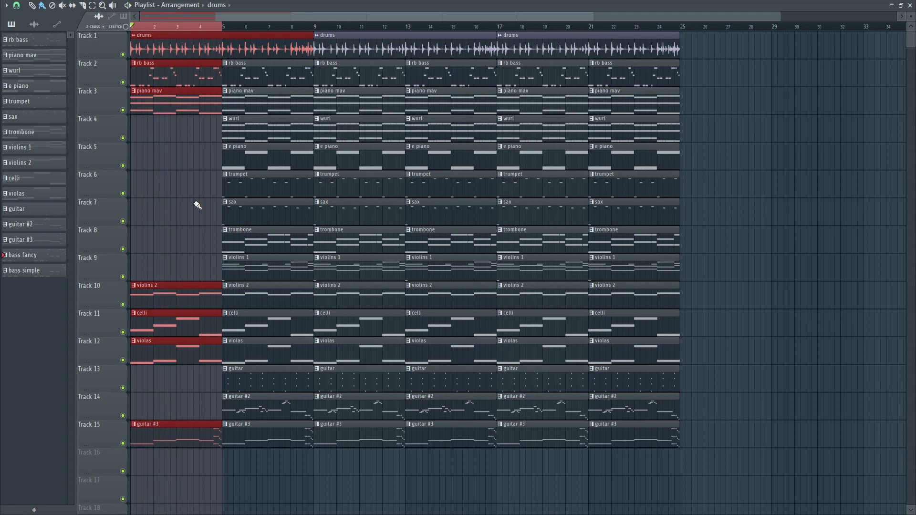
{"action": "key", "text": "ctrl+d"}
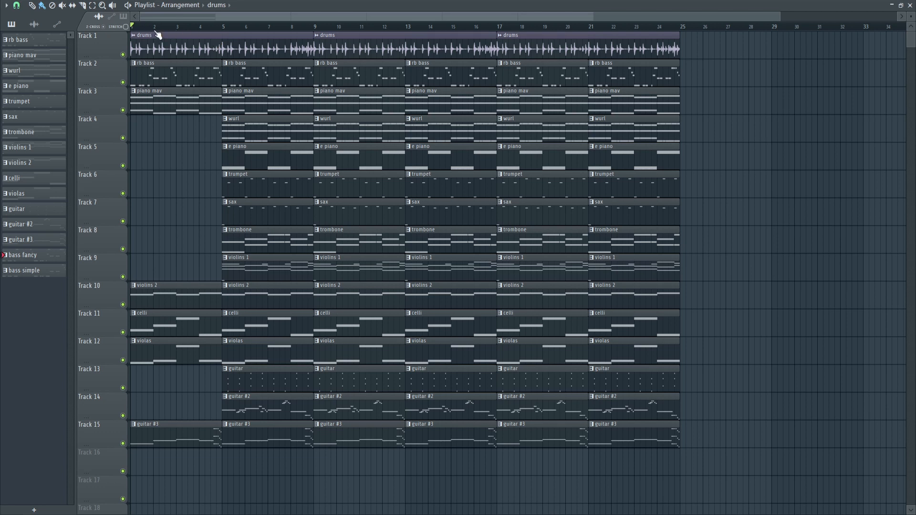
{"action": "left_click_drag", "start_coordinate": [296, 482], "coordinate": [148, 47]}
{"action": "left_click_drag", "start_coordinate": [206, 485], "coordinate": [143, 25]}
{"action": "left_click", "coordinate": [142, 26], "text": "ctrl"}
- Try the violins 1 clip from bar 5 at bar 1, and audition its first notes in the piano roll
{"action": "left_click_drag", "start_coordinate": [249, 266], "coordinate": [159, 266]}
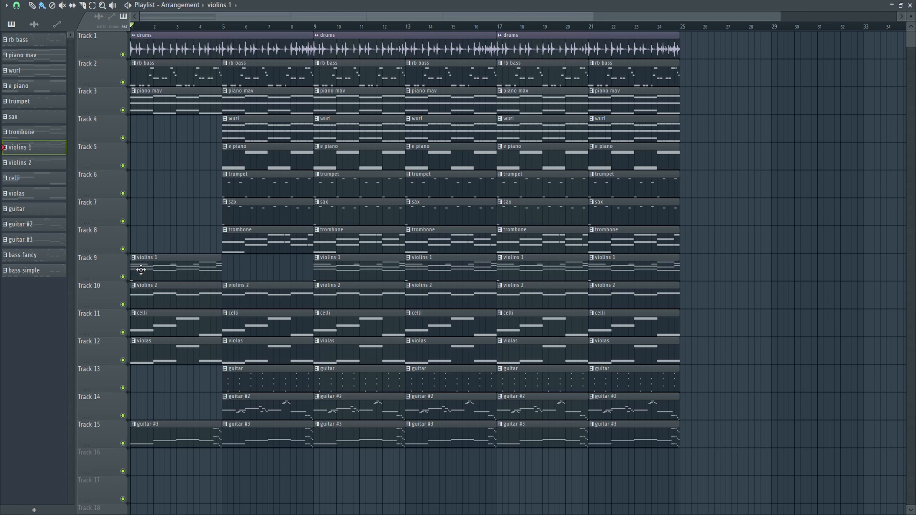
{"action": "double_click", "coordinate": [144, 266]}
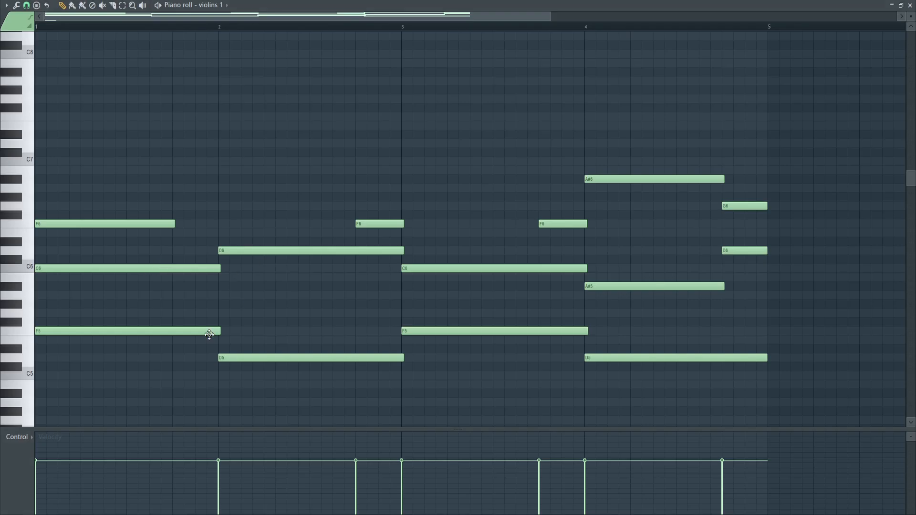
{"action": "left_click", "coordinate": [115, 330]}
{"action": "left_click", "coordinate": [136, 269]}
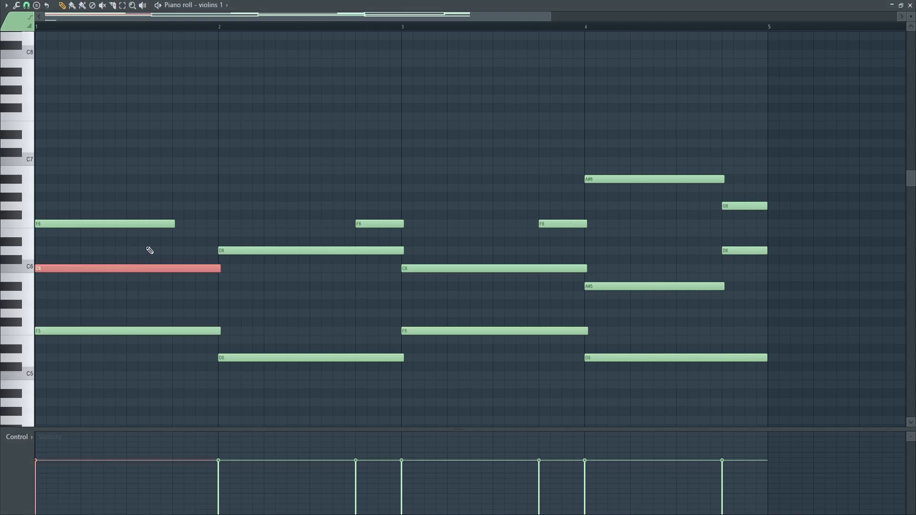
{"action": "left_click", "coordinate": [160, 224]}
{"action": "left_click", "coordinate": [911, 4]}
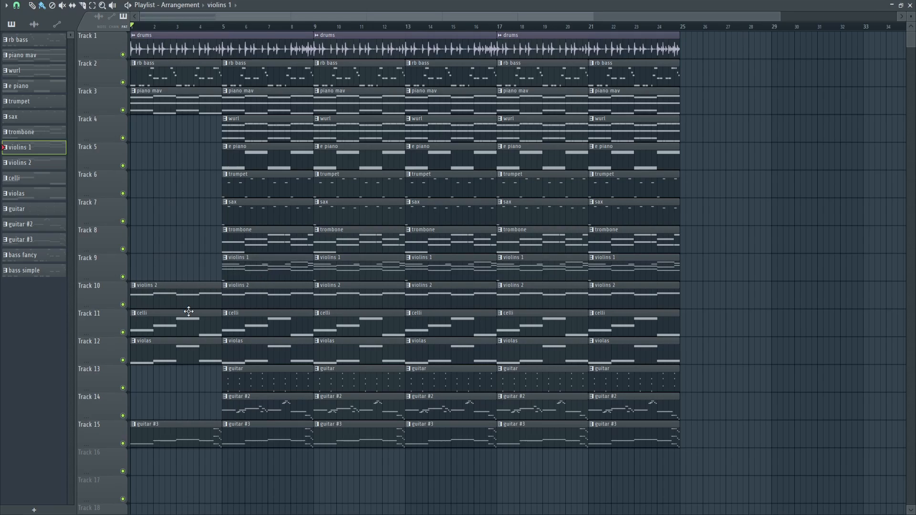
{"action": "left_click_drag", "start_coordinate": [177, 475], "coordinate": [148, 294]}
{"action": "left_click_drag", "start_coordinate": [159, 134], "coordinate": [144, 43]}
{"action": "left_click", "coordinate": [164, 137], "text": "ctrl"}
{"action": "left_click_drag", "start_coordinate": [213, 475], "coordinate": [140, 59]}
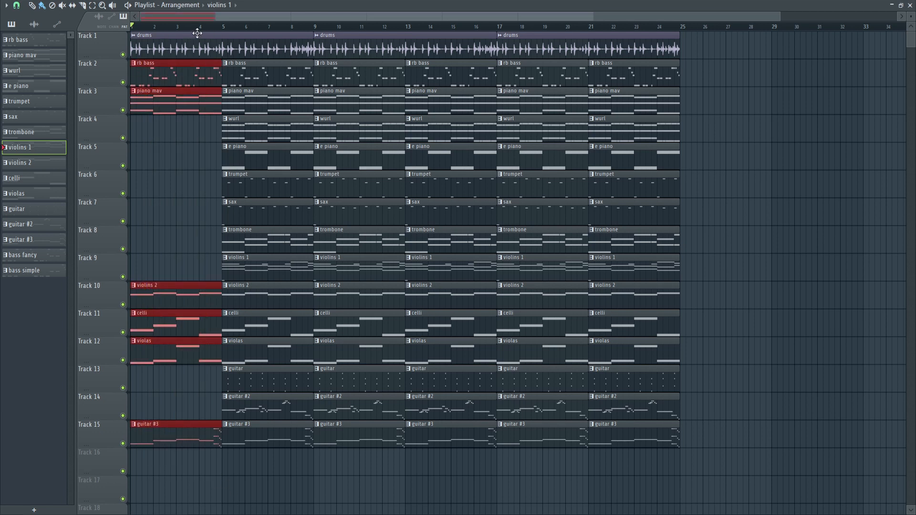
- Trim the first drums clip to its last four bars, start it at bar 1, and play from bar 4
{"action": "left_click", "coordinate": [304, 47]}
{"action": "left_click_drag", "start_coordinate": [131, 48], "coordinate": [153, 43]}
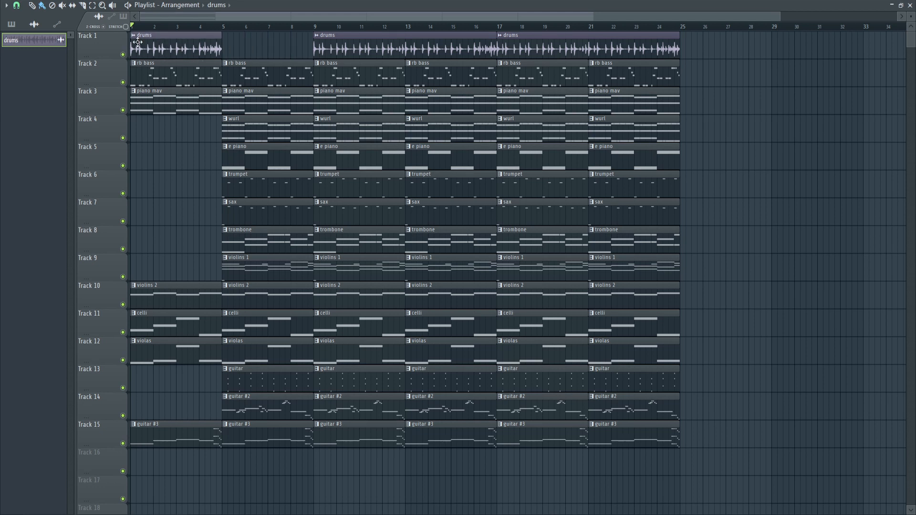
{"action": "left_click", "coordinate": [200, 28]}
{"action": "key", "text": "space"}
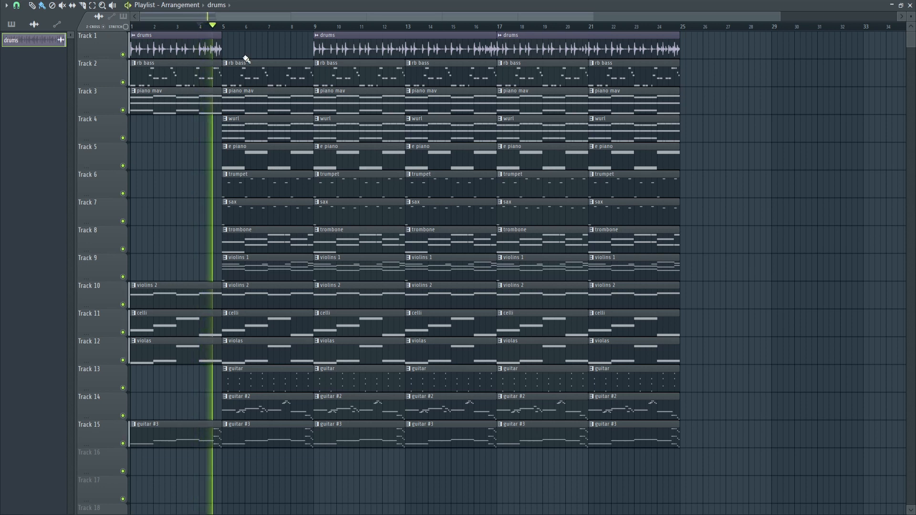
{"action": "key", "text": "space"}
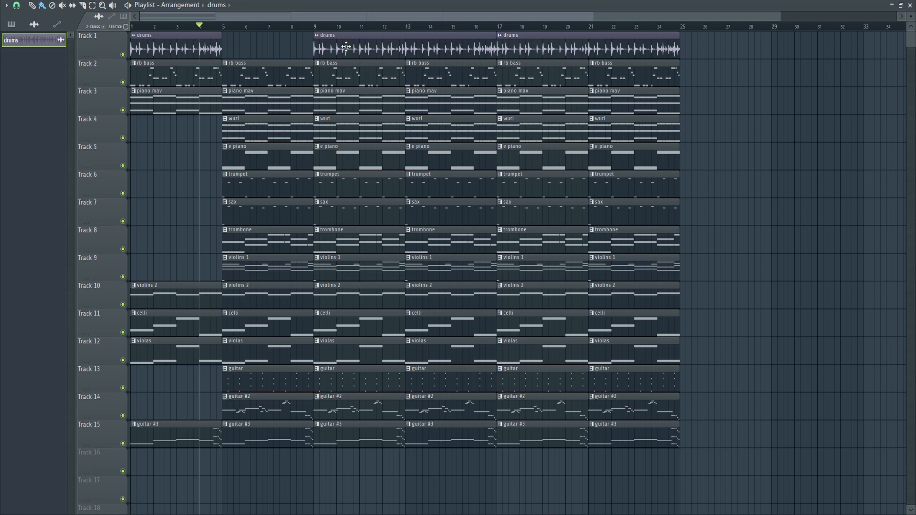
- Move the second and third drums clips to bars 5 and 13, and delete all instrument clips from bar 13 onward
{"action": "left_click_drag", "start_coordinate": [347, 47], "coordinate": [255, 47]}
{"action": "left_click_drag", "start_coordinate": [553, 46], "coordinate": [463, 46]}
{"action": "left_click_drag", "start_coordinate": [673, 501], "coordinate": [431, 72]}
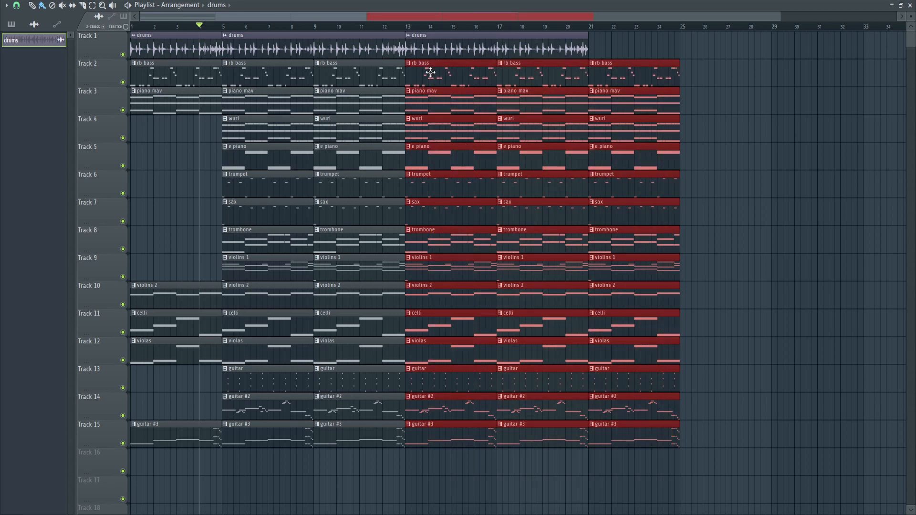
{"action": "key", "text": "Delete"}
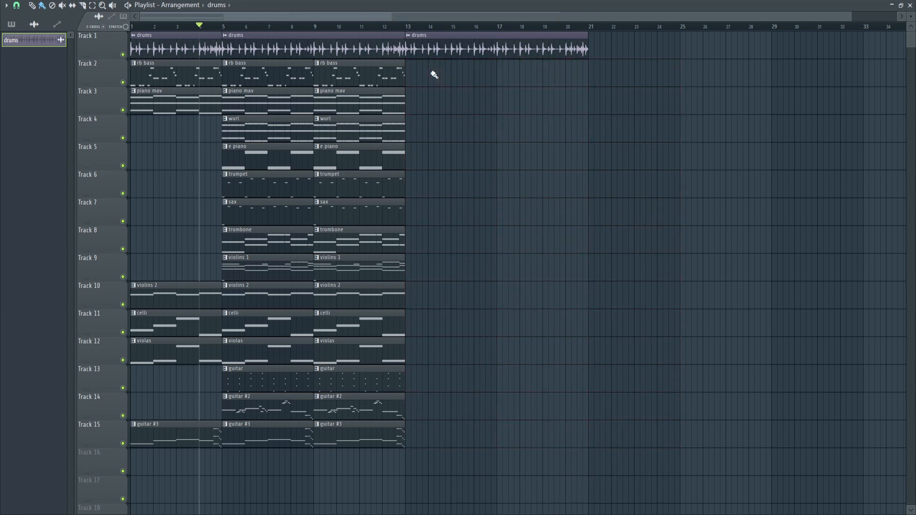
- Play the arrangement from bar 1 through the full section that starts at bar 5, then stop
{"action": "left_click", "coordinate": [137, 27]}
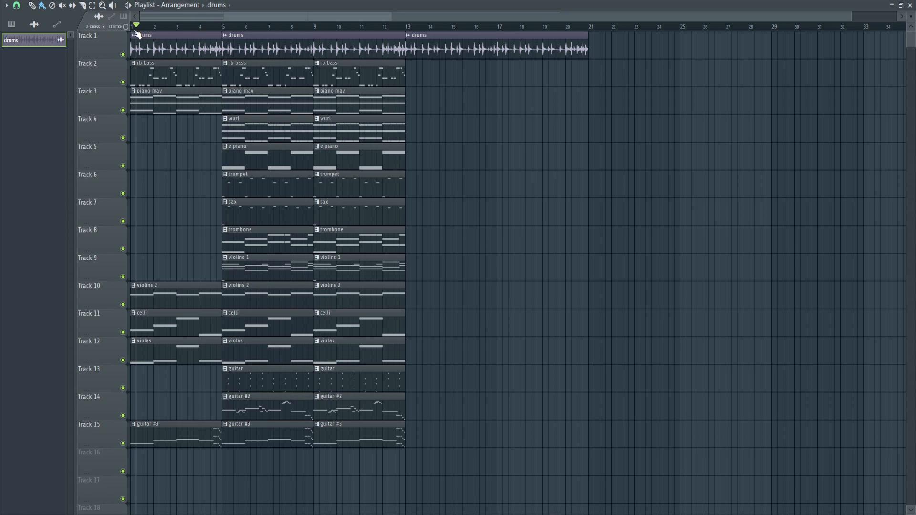
{"action": "left_click", "coordinate": [223, 27]}
{"action": "left_click_drag", "start_coordinate": [224, 27], "coordinate": [138, 29]}
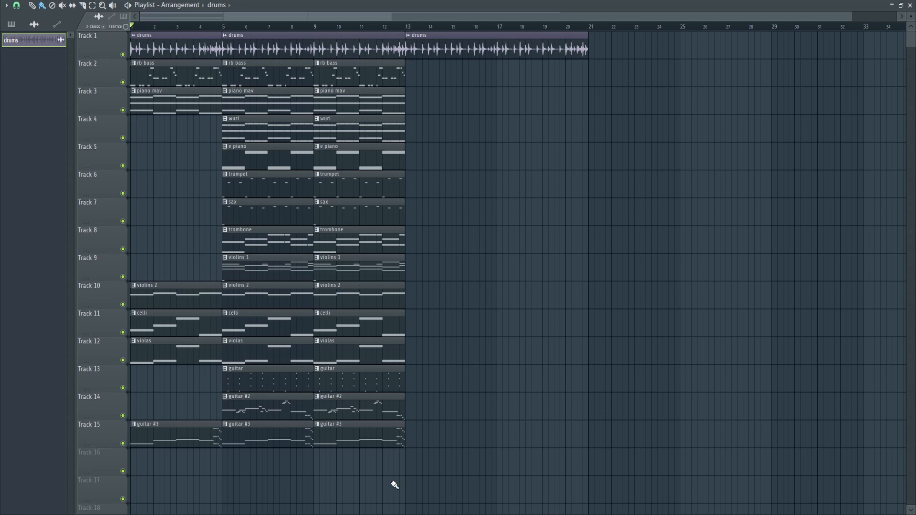
{"action": "left_click_drag", "start_coordinate": [391, 475], "coordinate": [251, 59]}
{"action": "left_click", "coordinate": [160, 27]}
{"action": "key", "text": "space"}
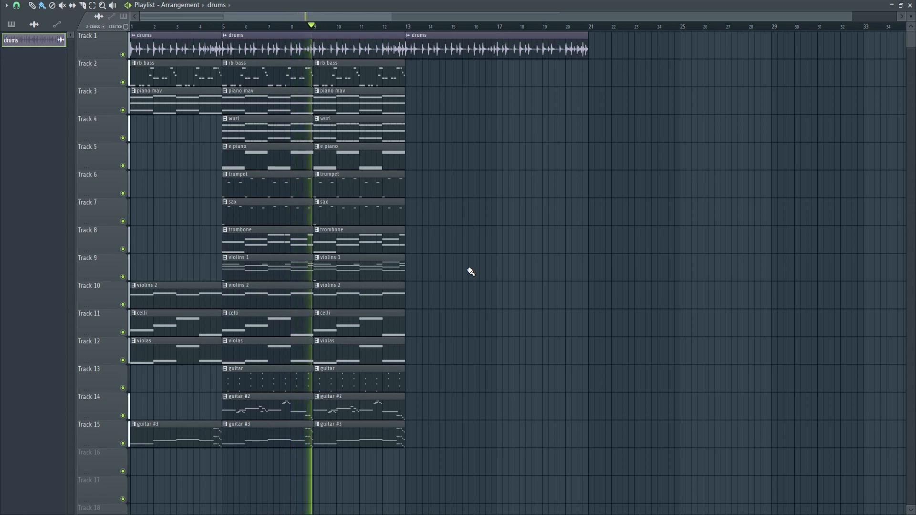
{"action": "key", "text": "space"}
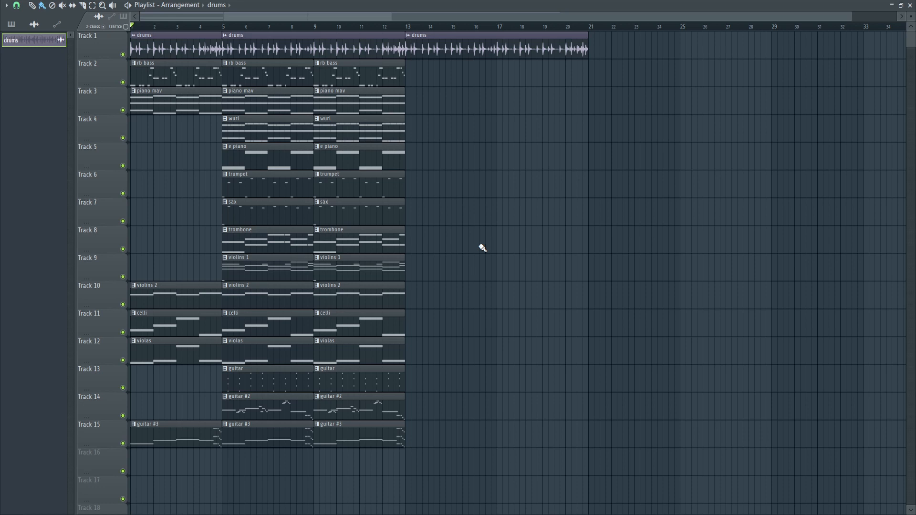
- Play the transition into bar 13, starting from about bar 11
{"action": "left_click", "coordinate": [373, 30]}
{"action": "key", "text": "space"}
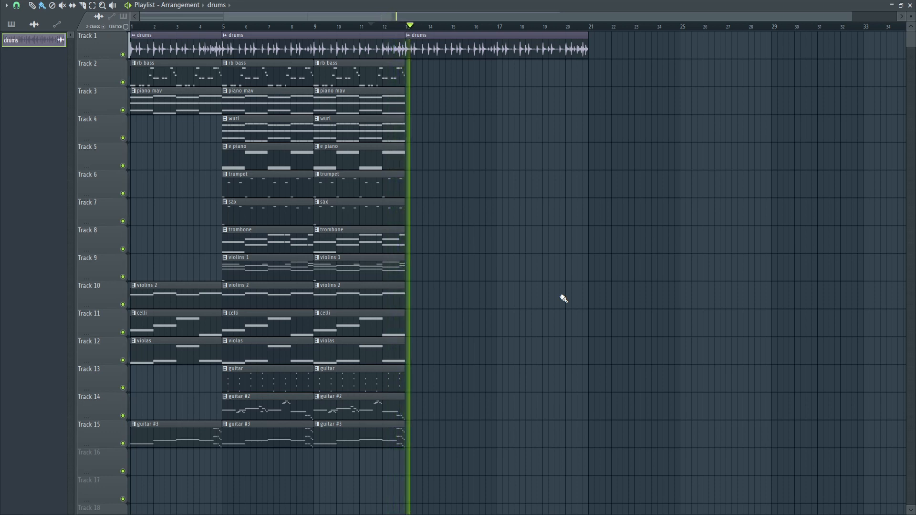
{"action": "key", "text": "space"}
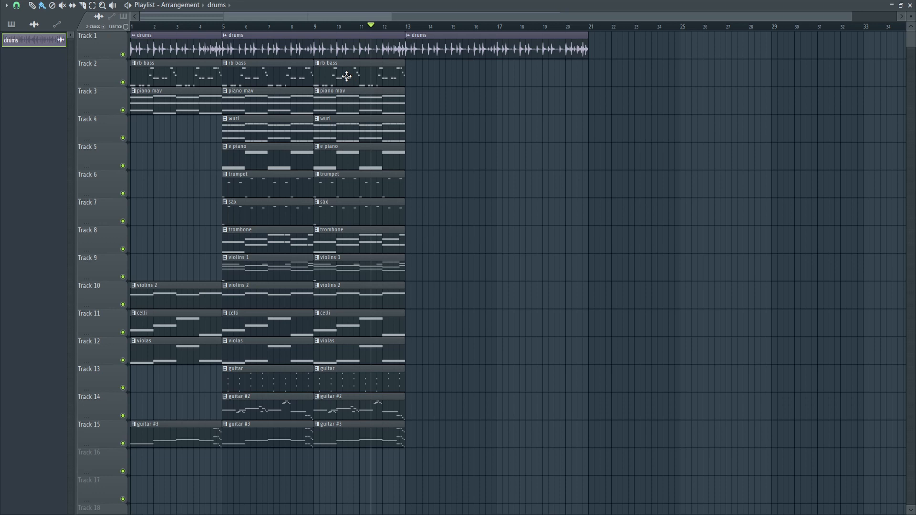
- Add rb bass, celli and piano mav clips at bars 13 and 17 on their tracks, and play the new section
{"action": "left_click_drag", "start_coordinate": [347, 76], "coordinate": [438, 80]}
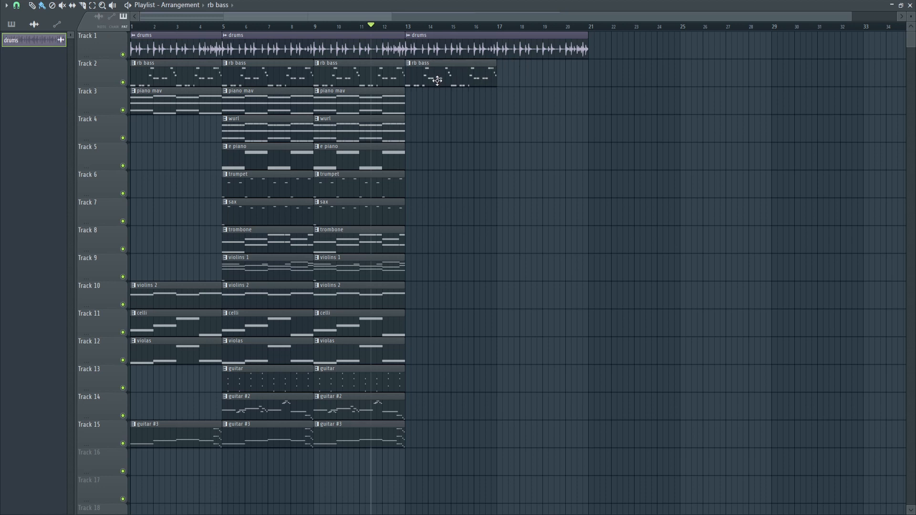
{"action": "left_click", "coordinate": [518, 77]}
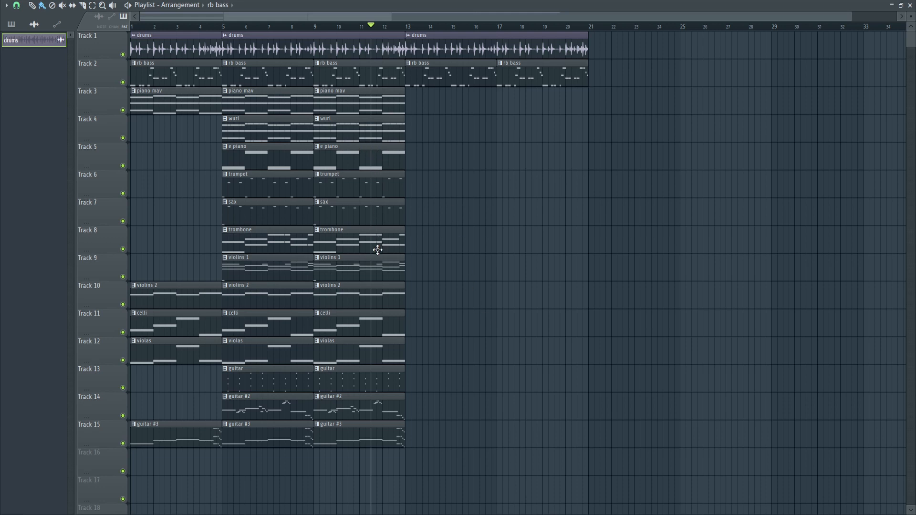
{"action": "left_click_drag", "start_coordinate": [433, 327], "coordinate": [531, 325]}
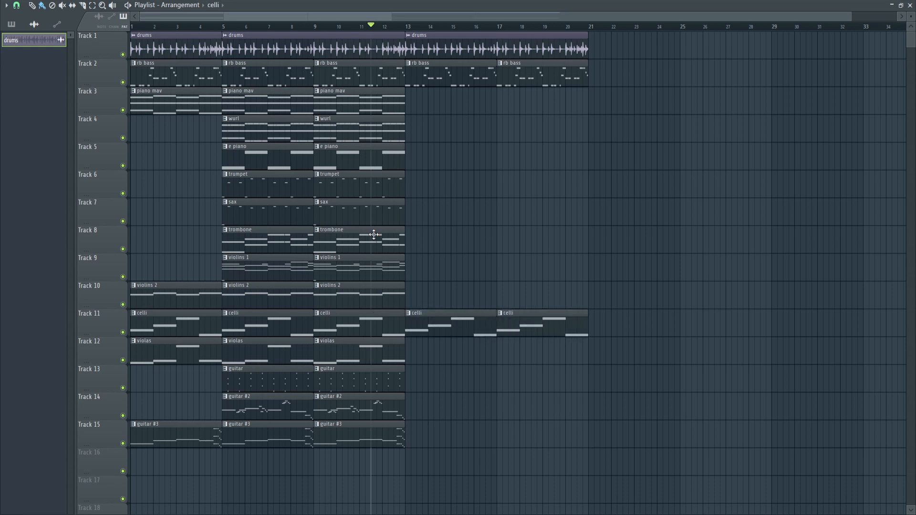
{"action": "left_click_drag", "start_coordinate": [354, 103], "coordinate": [528, 104]}
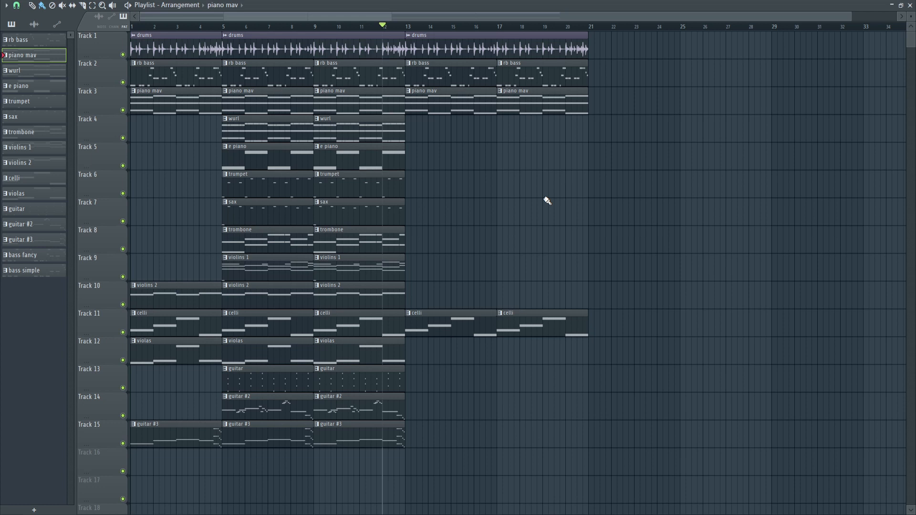
{"action": "key", "text": "space"}
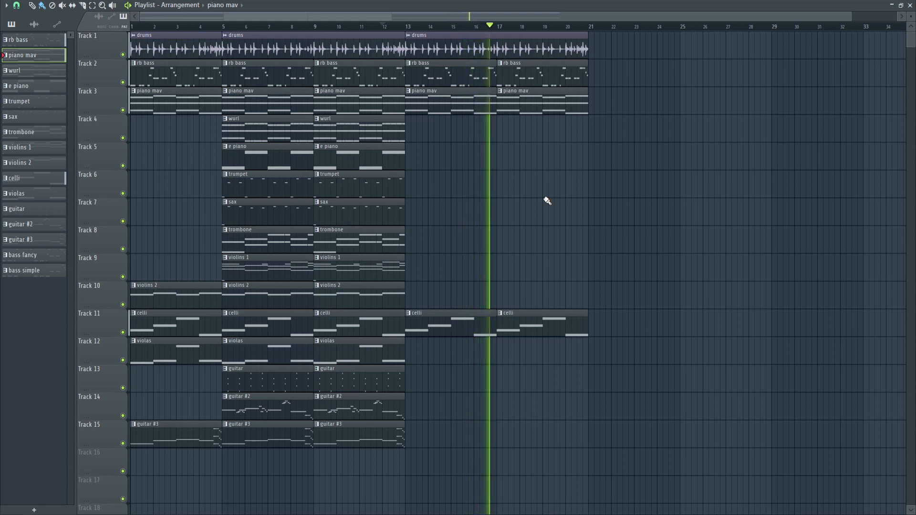
{"action": "key", "text": "space"}
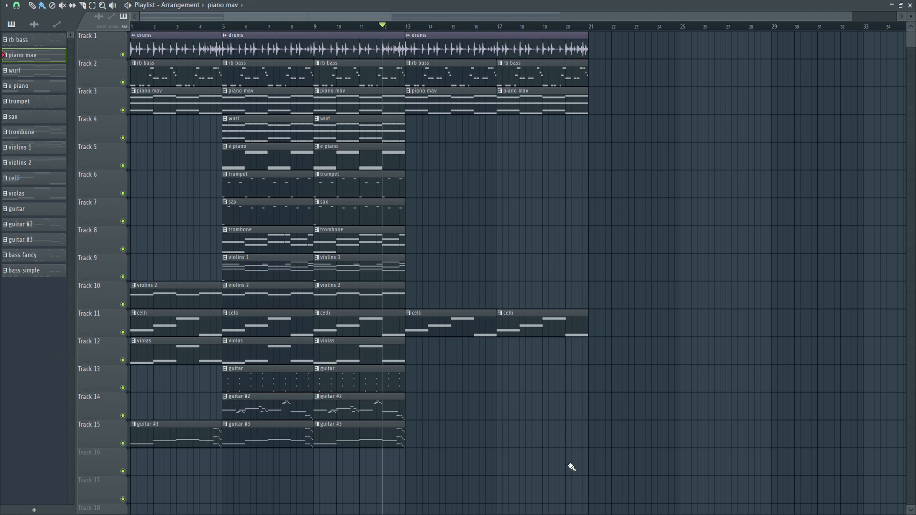
- Add a violas clip at bar 17 on track 12, and duplicate all clips from bars 13 to 20 to bar 21
{"action": "left_click_drag", "start_coordinate": [576, 483], "coordinate": [437, 34]}
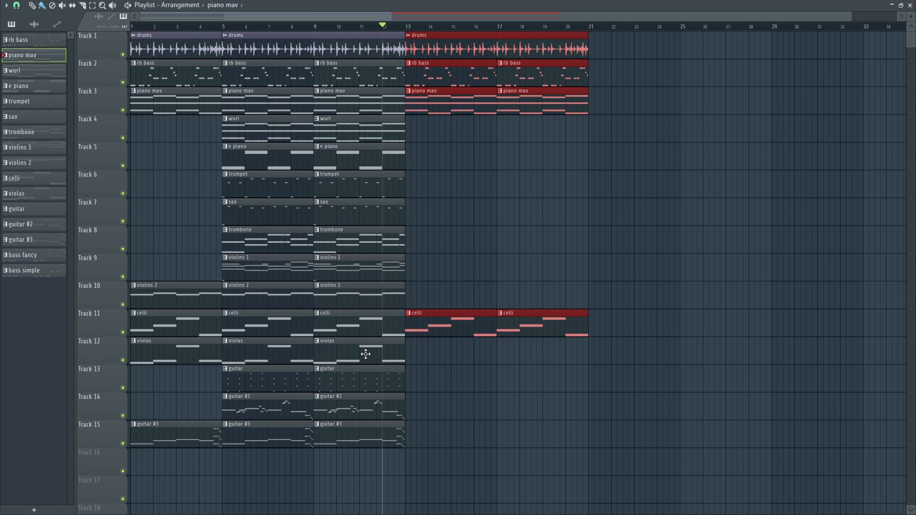
{"action": "left_click_drag", "start_coordinate": [363, 353], "coordinate": [548, 349]}
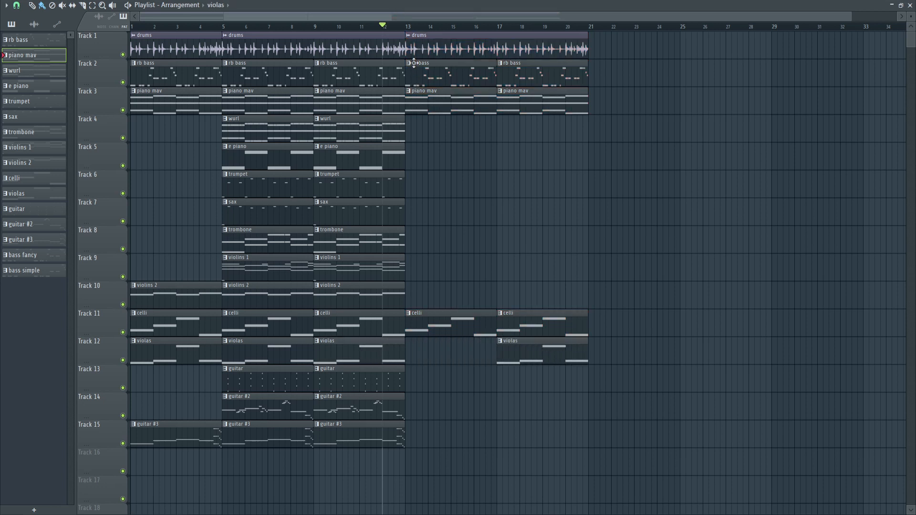
{"action": "left_click_drag", "start_coordinate": [483, 420], "coordinate": [420, 30]}
{"action": "left_click_drag", "start_coordinate": [575, 446], "coordinate": [522, 41]}
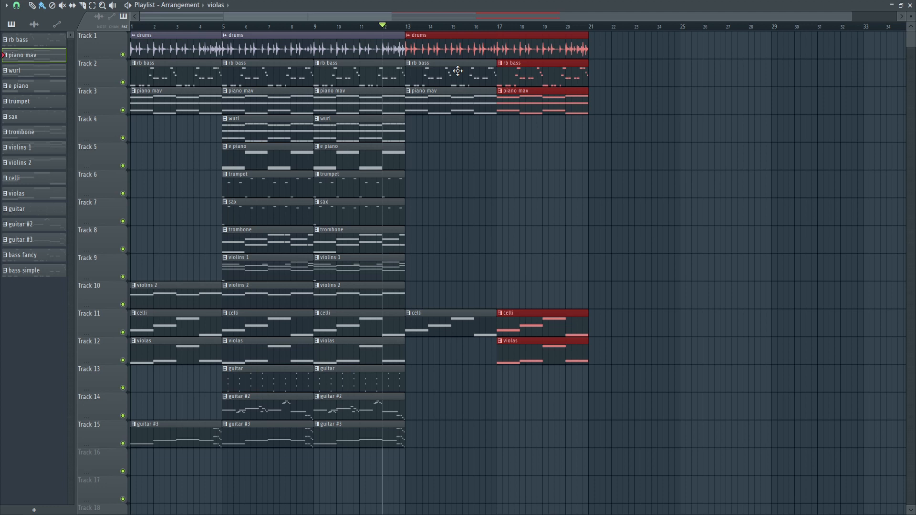
{"action": "left_click", "coordinate": [231, 27]}
{"action": "left_click_drag", "start_coordinate": [583, 424], "coordinate": [624, 48]}
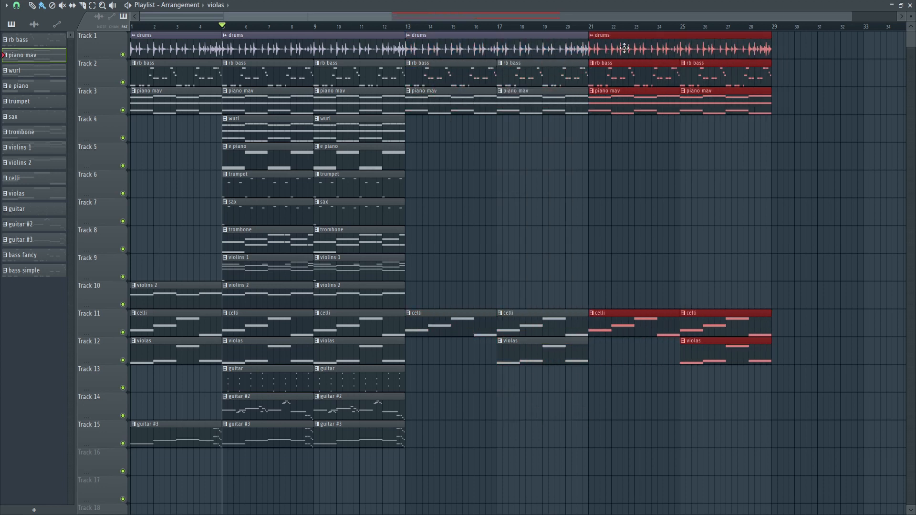
- Add a time marker named "verse p1" at bar 13
{"action": "left_click", "coordinate": [408, 26]}
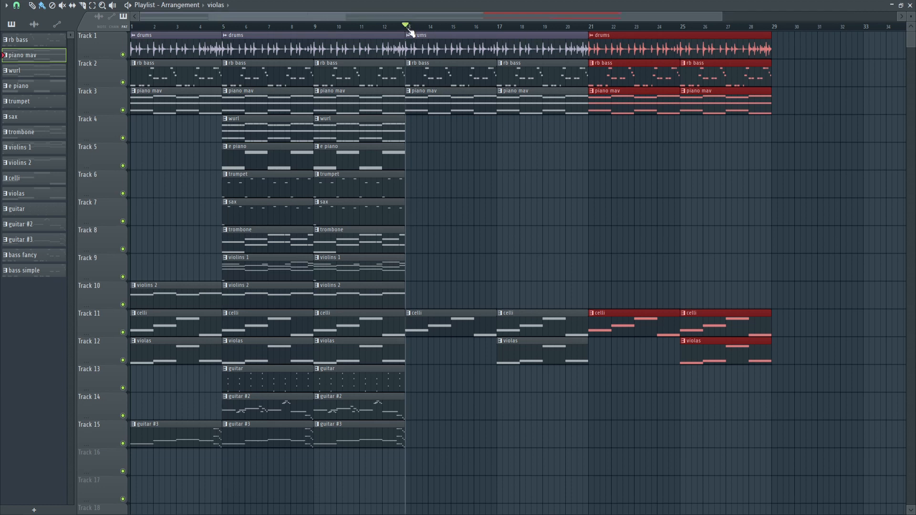
{"action": "key", "text": "alt+t"}
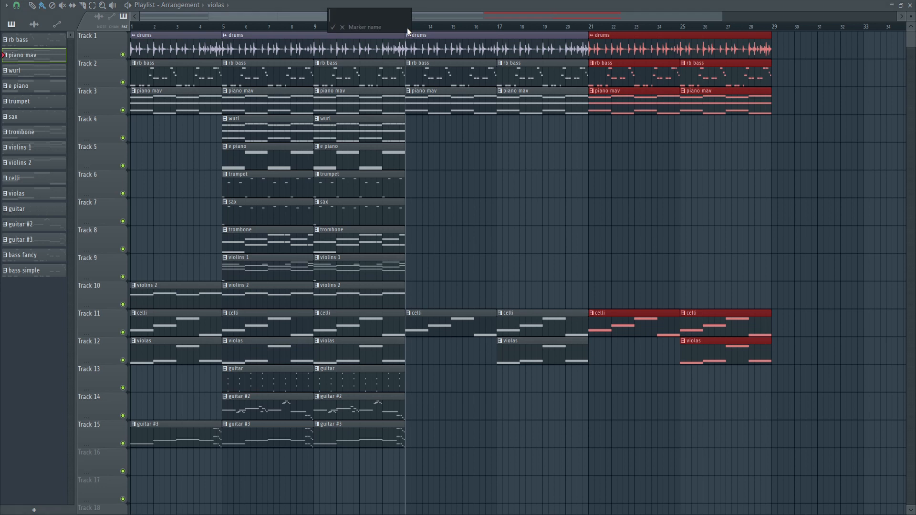
{"action": "type", "text": "verse o1"}
{"action": "key", "text": "BackSpace"}
{"action": "key", "text": "BackSpace"}
{"action": "type", "text": "p1"}
{"action": "key", "text": "Return"}
{"action": "left_click", "coordinate": [410, 31]}
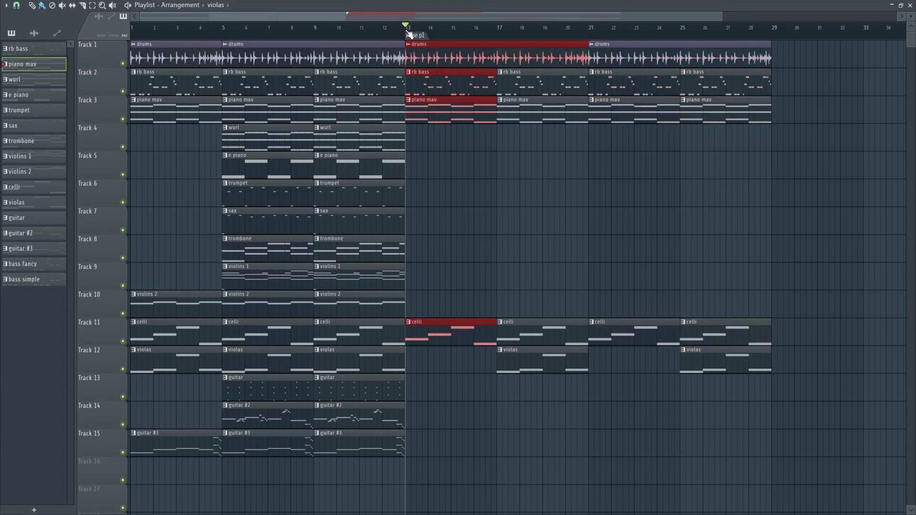
- Add time markers named "verse p2" at bar 17 and "verse p3" at bar 21
{"action": "left_click", "coordinate": [501, 37]}
{"action": "key", "text": "alt+t"}
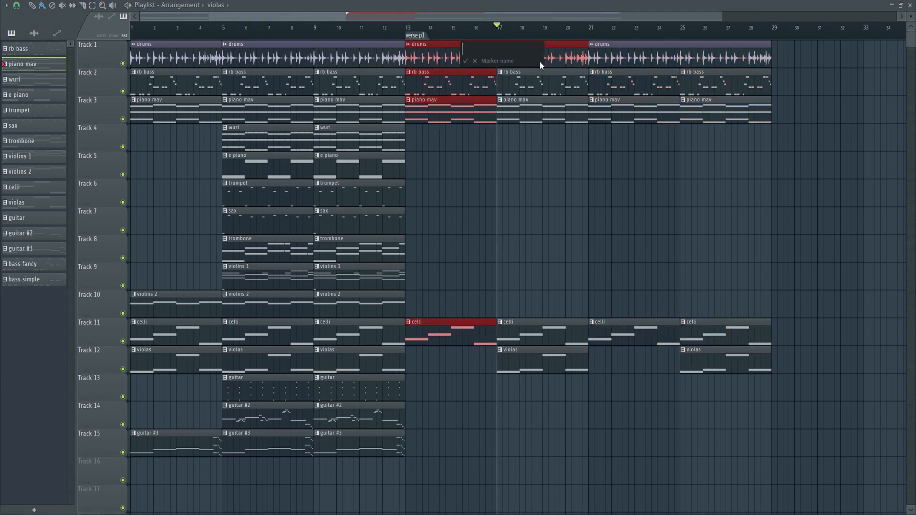
{"action": "type", "text": "verse p2"}
{"action": "key", "text": "Return"}
{"action": "left_click", "coordinate": [593, 36]}
{"action": "key", "text": "alt+t"}
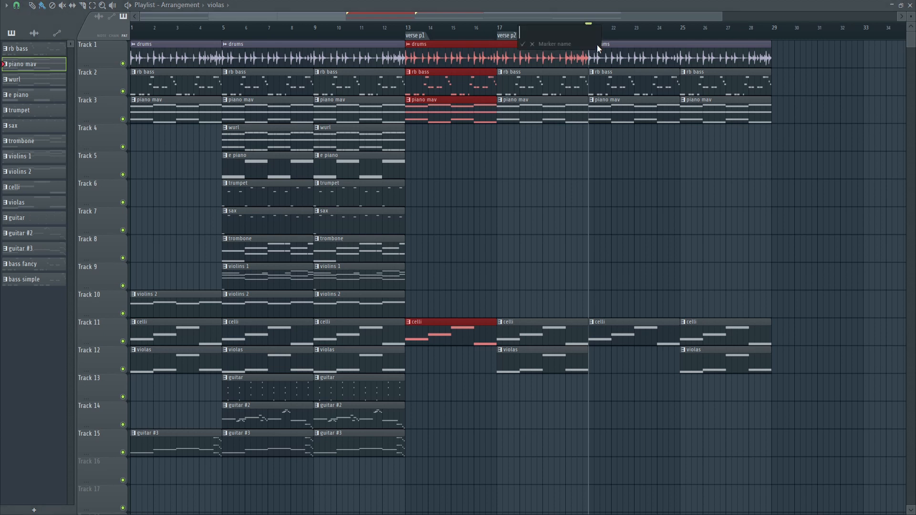
{"action": "type", "text": "verse p3"}
{"action": "key", "text": "Return"}
- Add a time marker named "verse p4" at bar 25
{"action": "left_click", "coordinate": [686, 34]}
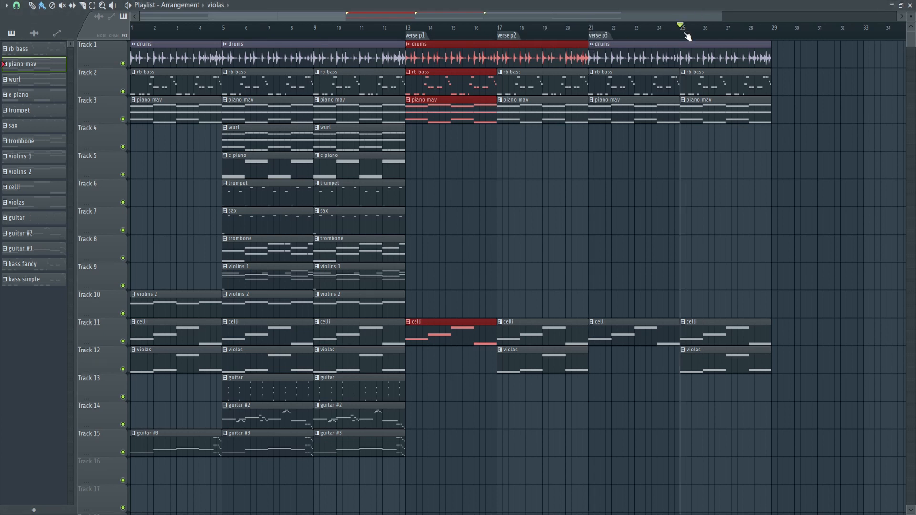
{"action": "key", "text": "alt+t"}
{"action": "type", "text": "v"}
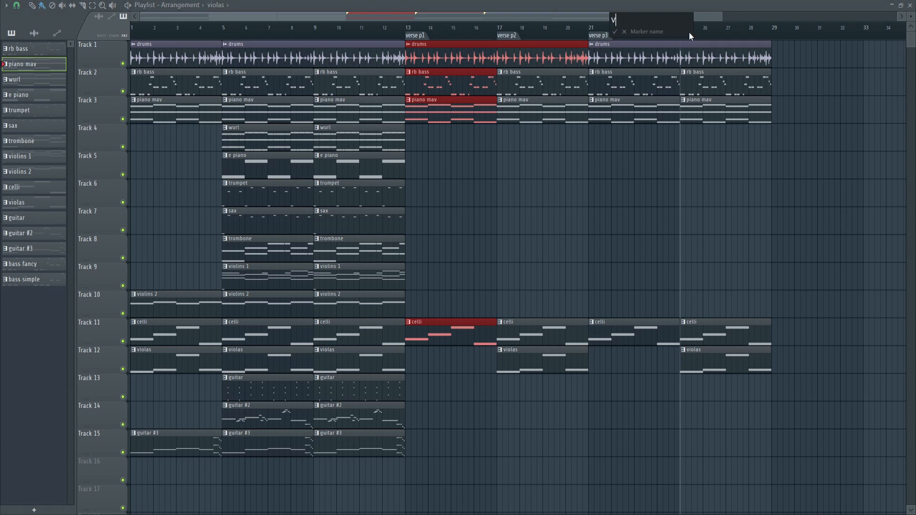
{"action": "type", "text": "erse p4"}
{"action": "key", "text": "Return"}
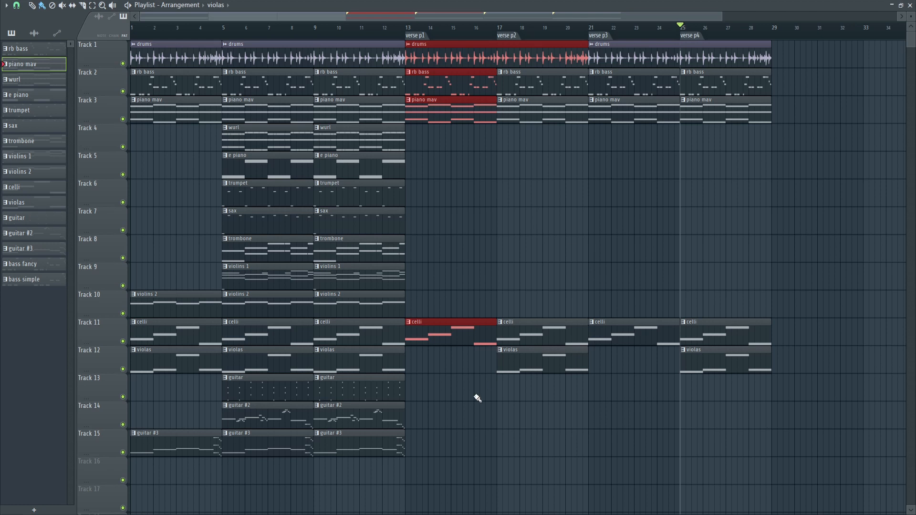
- Select the clips of verse p1 and verse p2 in turn to compare which instruments play in each
{"action": "left_click_drag", "start_coordinate": [489, 383], "coordinate": [424, 63]}
{"action": "left_click_drag", "start_coordinate": [579, 428], "coordinate": [515, 67]}
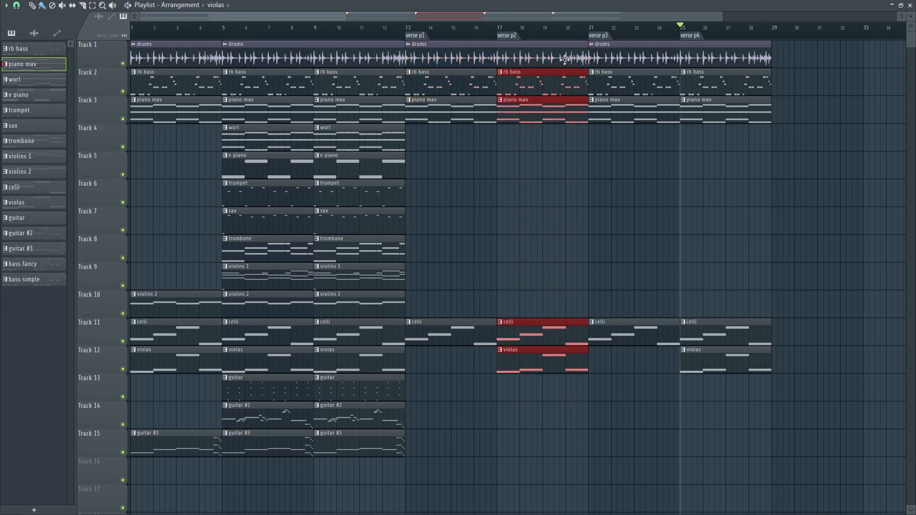
{"action": "left_click", "coordinate": [591, 32]}
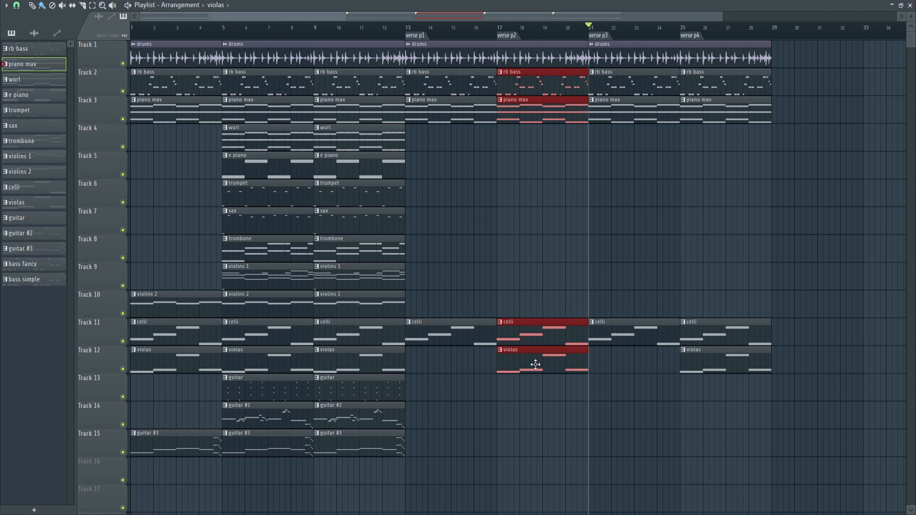
{"action": "left_click", "coordinate": [534, 403]}
{"action": "left_click_drag", "start_coordinate": [561, 429], "coordinate": [534, 40]}
{"action": "left_click", "coordinate": [535, 397]}
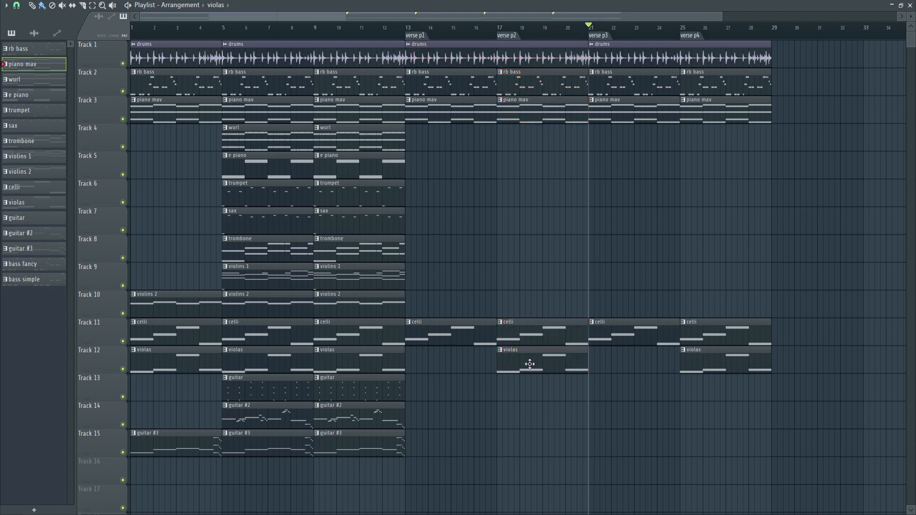
- Copy violas, e piano and wurl clips to bar 21 on their tracks, and play the transition into verse p3
{"action": "left_click_drag", "start_coordinate": [528, 368], "coordinate": [620, 362]}
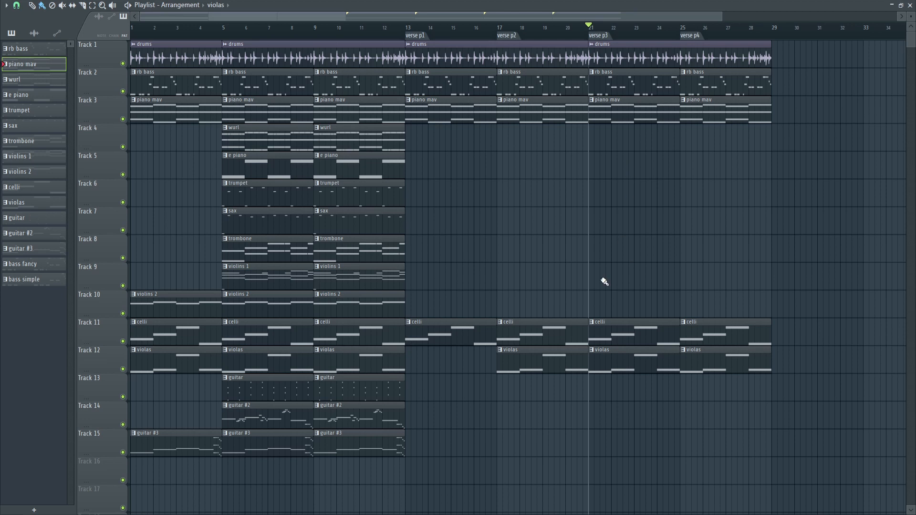
{"action": "left_click_drag", "start_coordinate": [353, 168], "coordinate": [625, 173]}
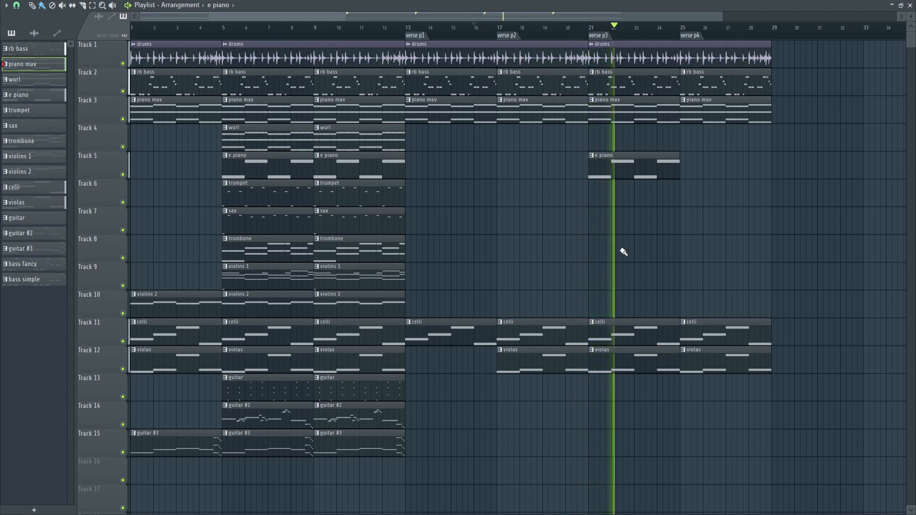
{"action": "key", "text": "space"}
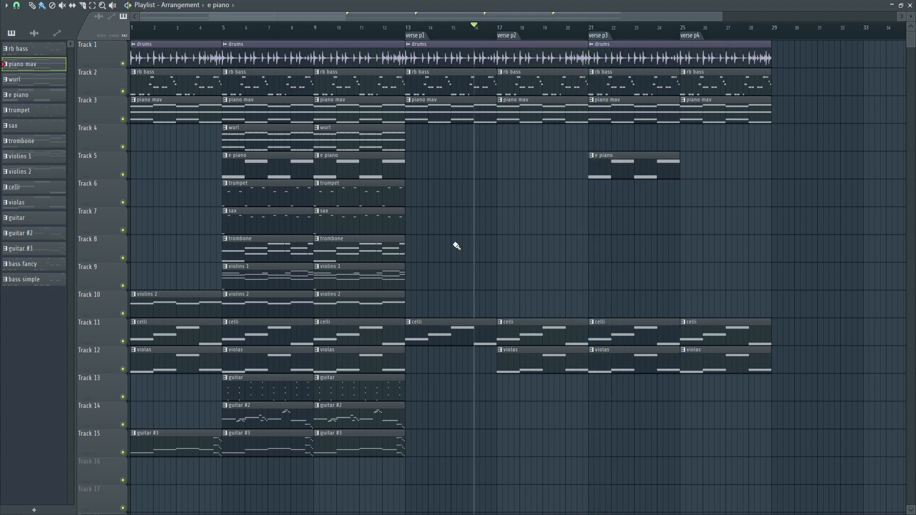
{"action": "left_click_drag", "start_coordinate": [348, 138], "coordinate": [623, 138]}
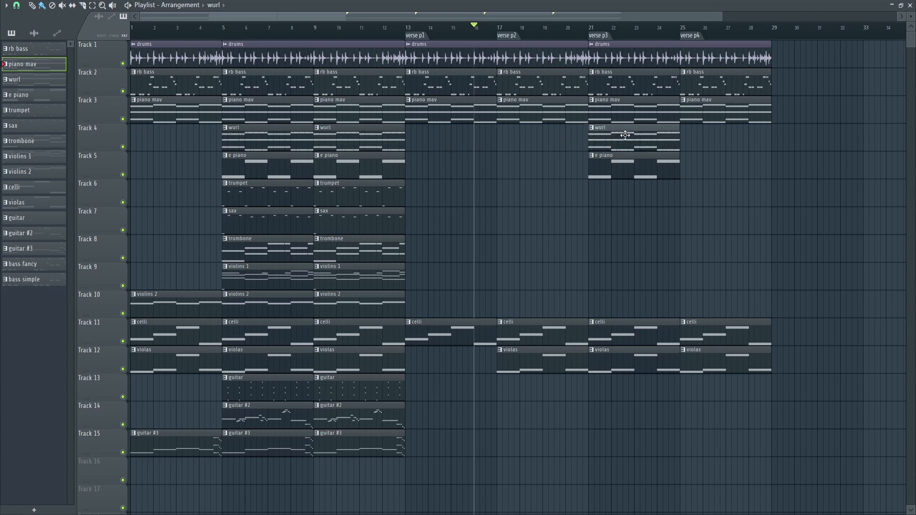
{"action": "left_click", "coordinate": [572, 31]}
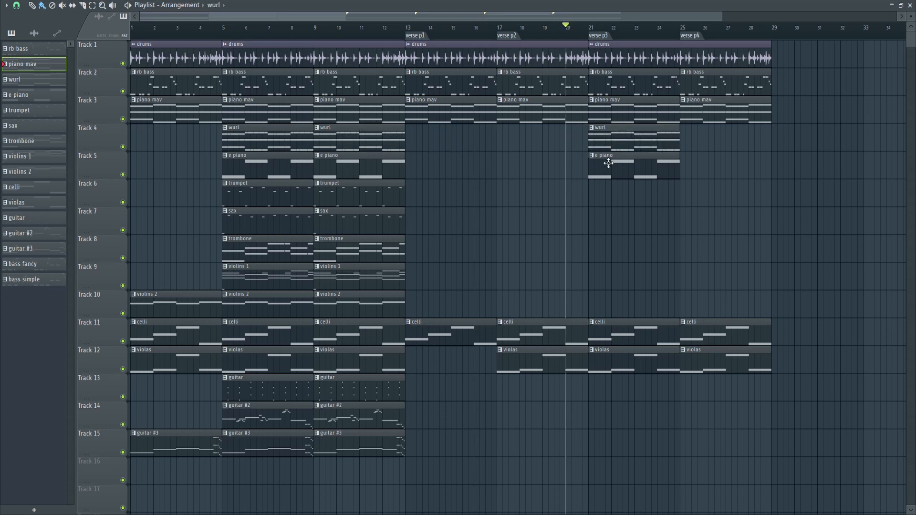
{"action": "key", "text": "space"}
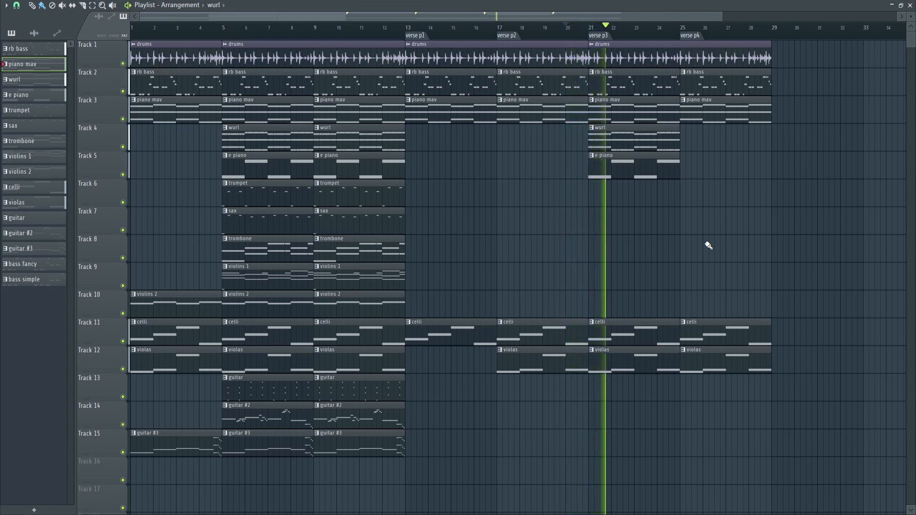
- Duplicate the wurl and e piano clips from bar 21 to bar 25, and copy a guitar #3 clip to bar 25 on track 15
{"action": "left_click_drag", "start_coordinate": [700, 185], "coordinate": [659, 143]}
{"action": "key", "text": "ctrl+b"}
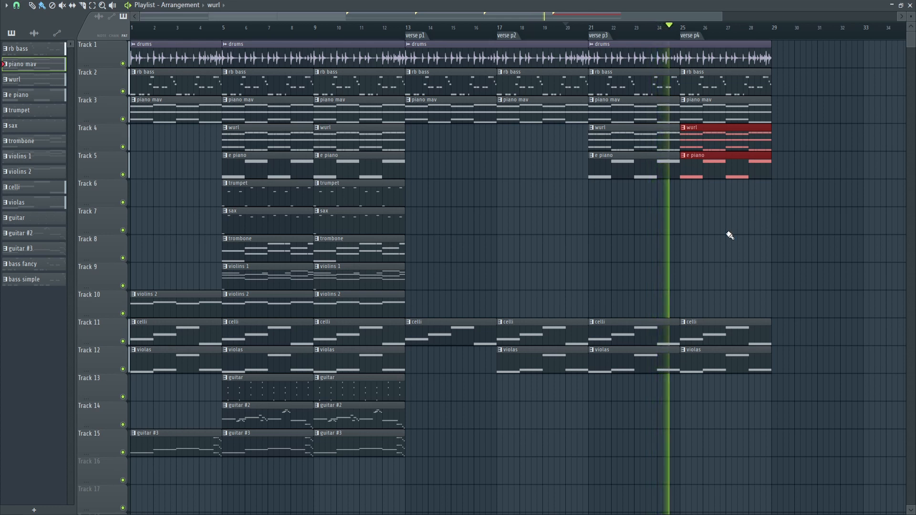
{"action": "key", "text": "space"}
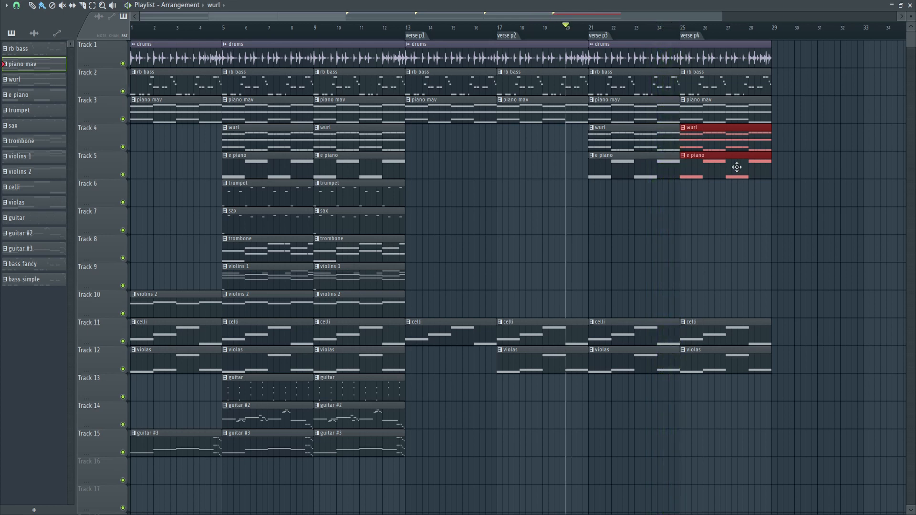
{"action": "left_click_drag", "start_coordinate": [759, 414], "coordinate": [700, 35]}
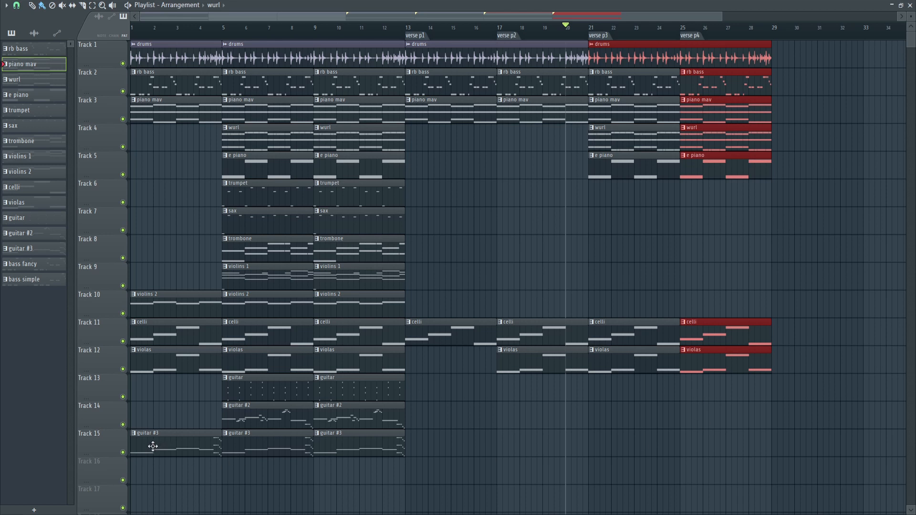
{"action": "left_click_drag", "start_coordinate": [153, 446], "coordinate": [701, 447]}
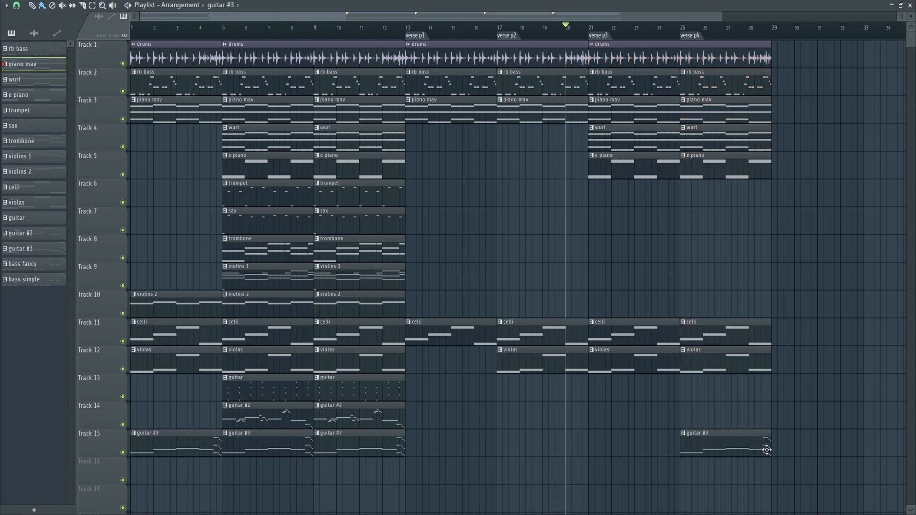
- Copy the full section from bars 5 to 12 to bar 29, and copy a violins 2 clip to bar 25 on track 10
{"action": "scroll", "coordinate": [763, 453], "scroll_direction": "down", "scroll_amount": 3}
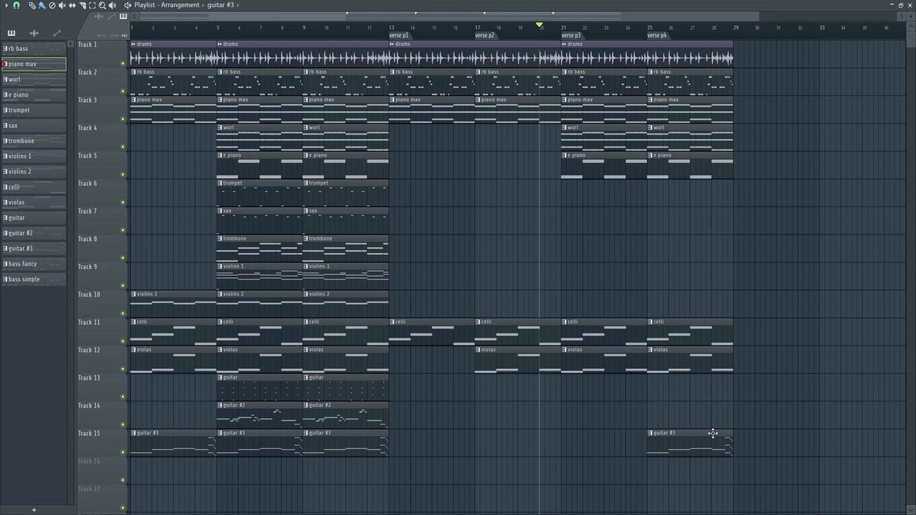
{"action": "left_click_drag", "start_coordinate": [378, 501], "coordinate": [728, 52]}
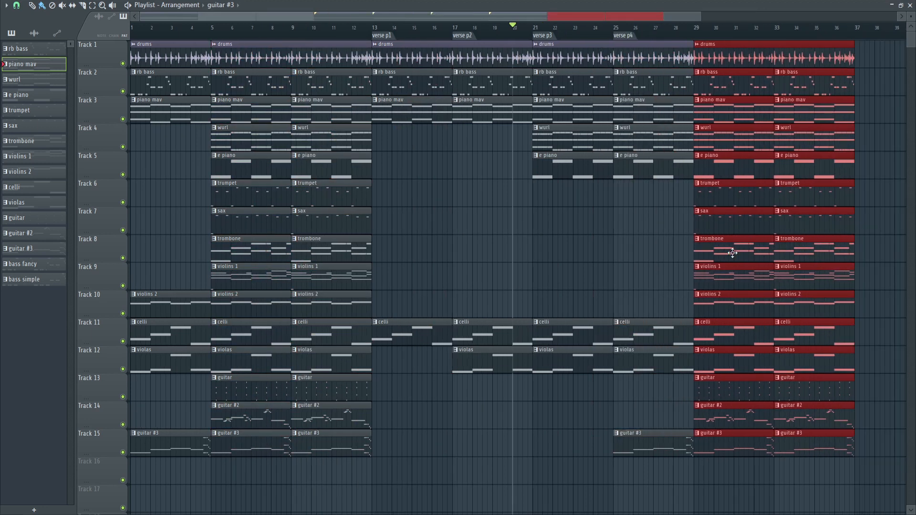
{"action": "left_click_drag", "start_coordinate": [323, 307], "coordinate": [646, 312]}
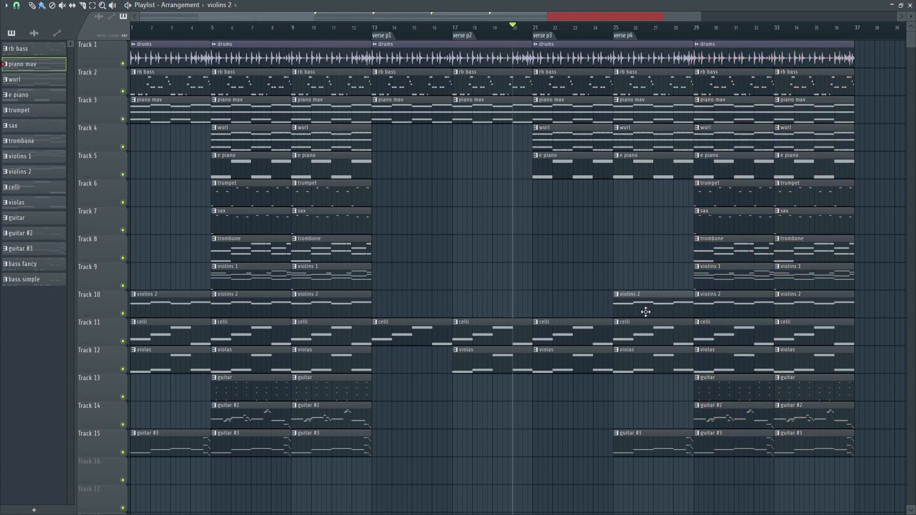
- Examine the build-up across the four verse parts, and play from bar 24 into the full section at bar 29
{"action": "left_click", "coordinate": [594, 27]}
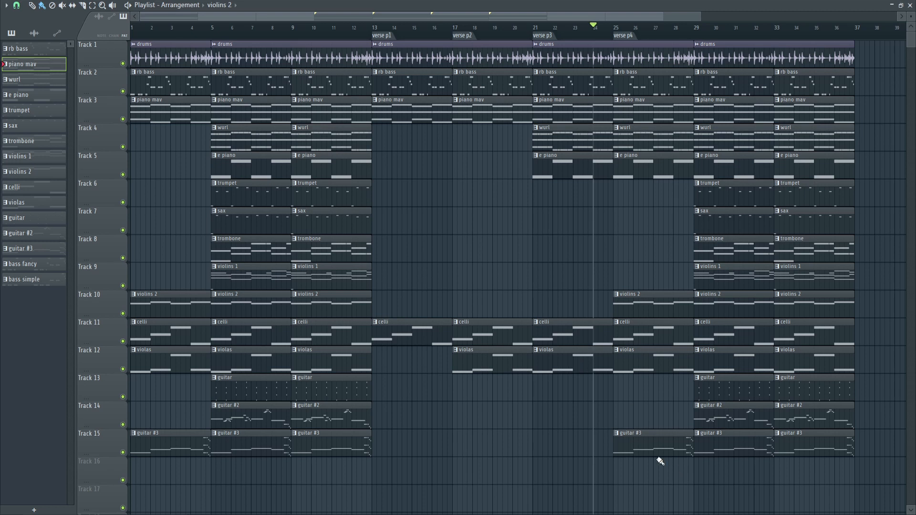
{"action": "left_click_drag", "start_coordinate": [443, 440], "coordinate": [406, 81]}
{"action": "left_click_drag", "start_coordinate": [514, 429], "coordinate": [473, 59]}
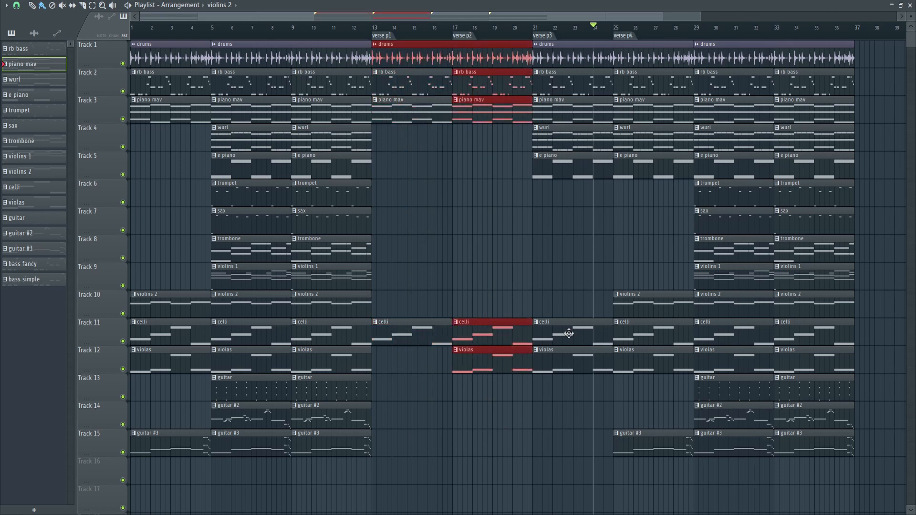
{"action": "left_click_drag", "start_coordinate": [592, 422], "coordinate": [549, 48]}
{"action": "left_click_drag", "start_coordinate": [675, 506], "coordinate": [634, 112]}
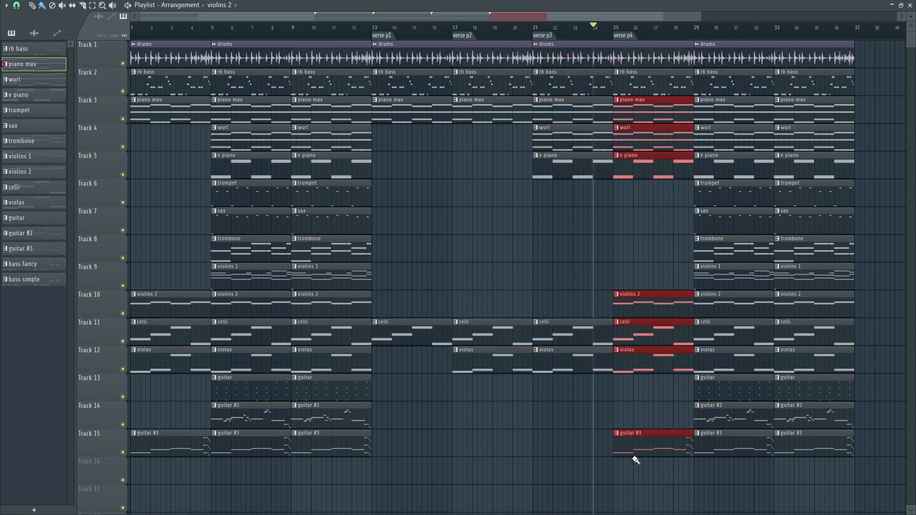
{"action": "left_click_drag", "start_coordinate": [601, 424], "coordinate": [671, 462]}
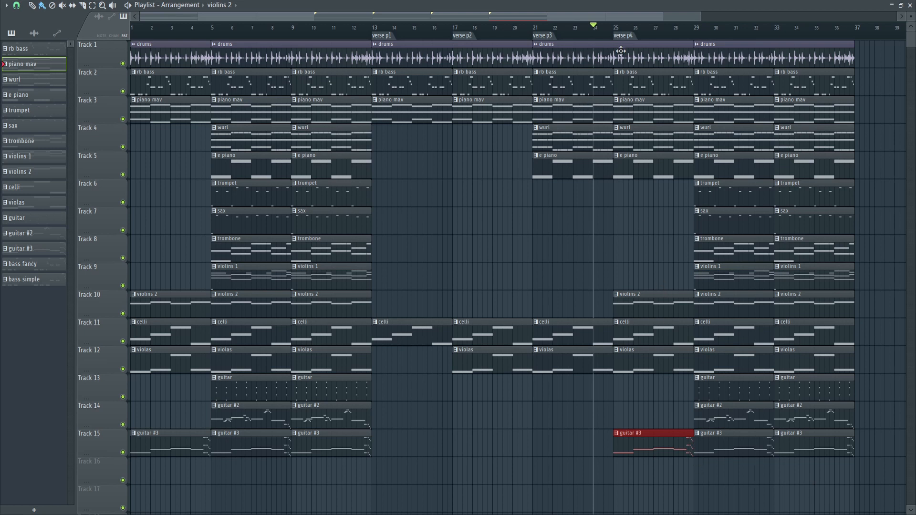
{"action": "key", "text": "space"}
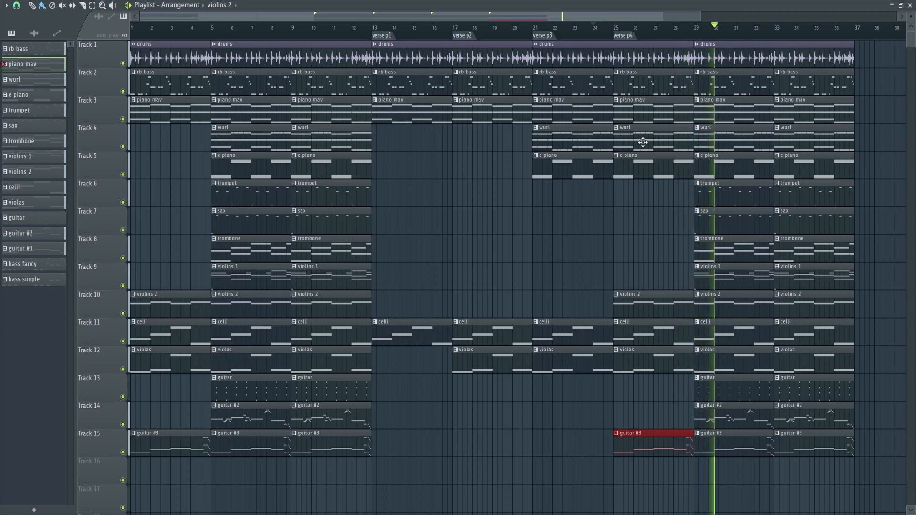
{"action": "scroll", "coordinate": [635, 246], "scroll_direction": "down", "scroll_amount": 3}
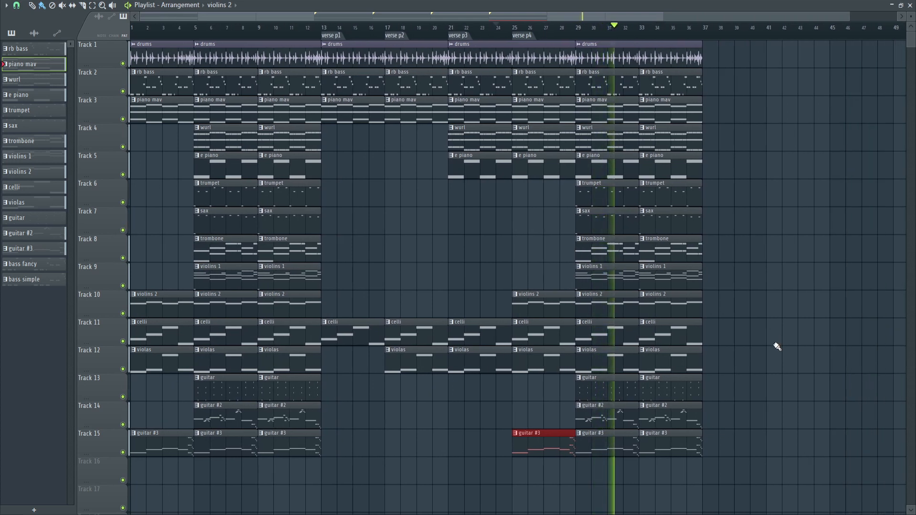
{"action": "key", "text": "space"}
- Duplicate all clips from bars 13 to 36 to bar 37
{"action": "scroll", "coordinate": [767, 447], "scroll_direction": "down", "scroll_amount": 1}
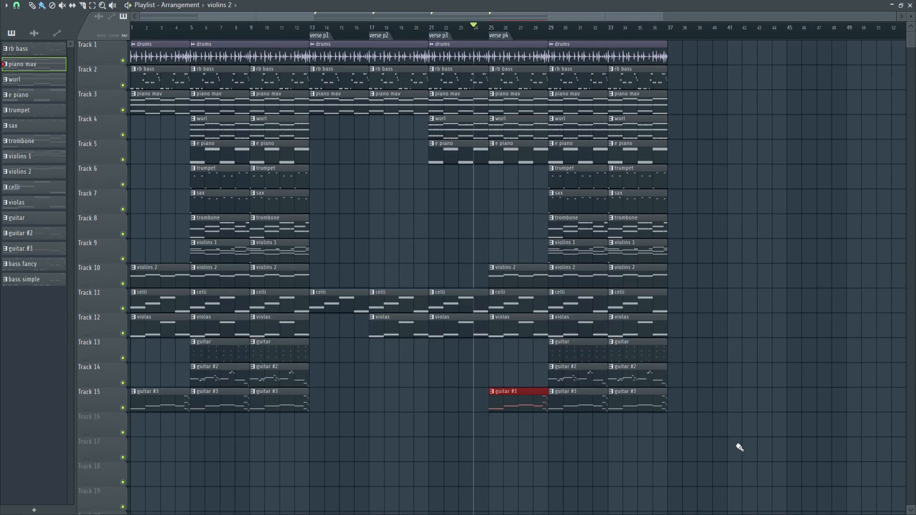
{"action": "left_click_drag", "start_coordinate": [716, 436], "coordinate": [316, 47]}
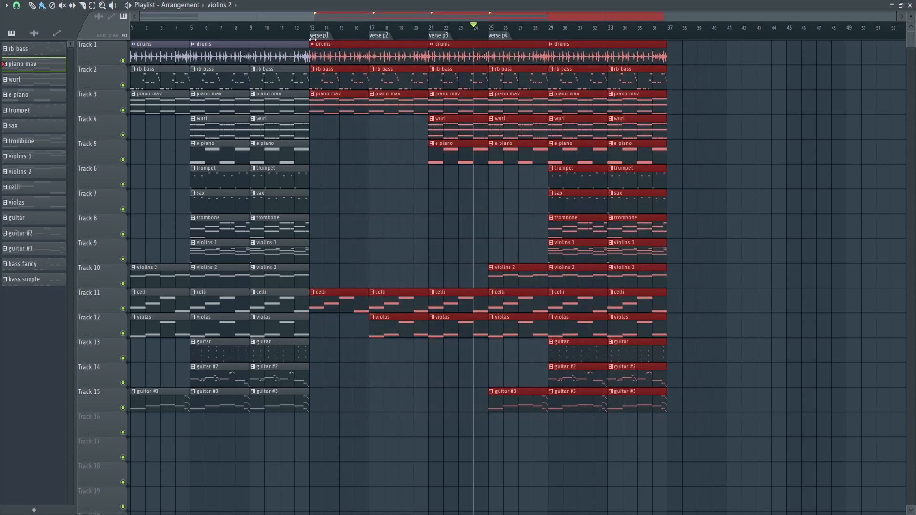
{"action": "key", "text": "ctrl+b"}
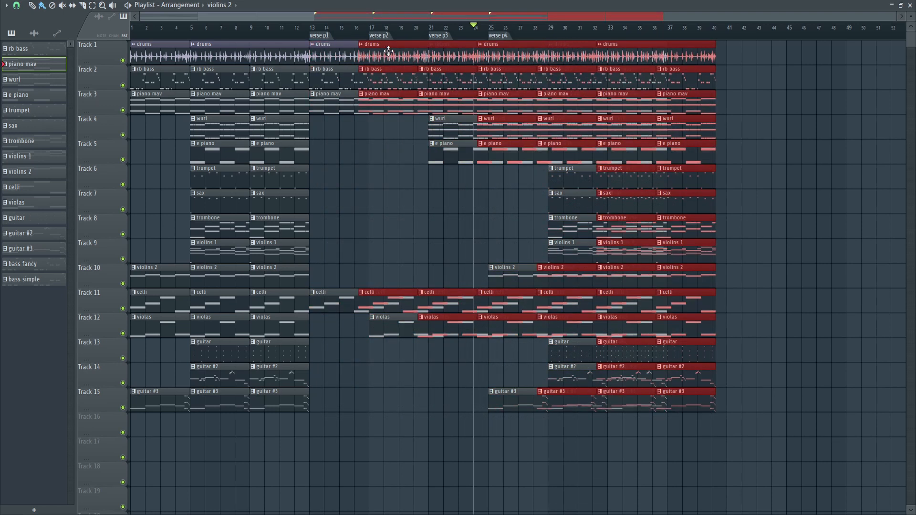
{"action": "scroll", "coordinate": [689, 51], "scroll_direction": "down", "scroll_amount": 3}
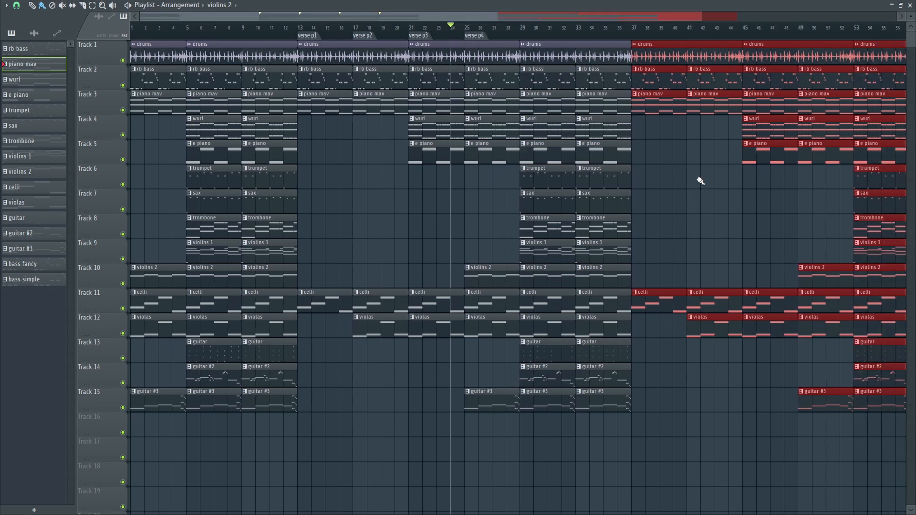
- Review the song structure by highlighting the intro, full sections and verses across bars 1 to 60
{"action": "left_click", "coordinate": [510, 32]}
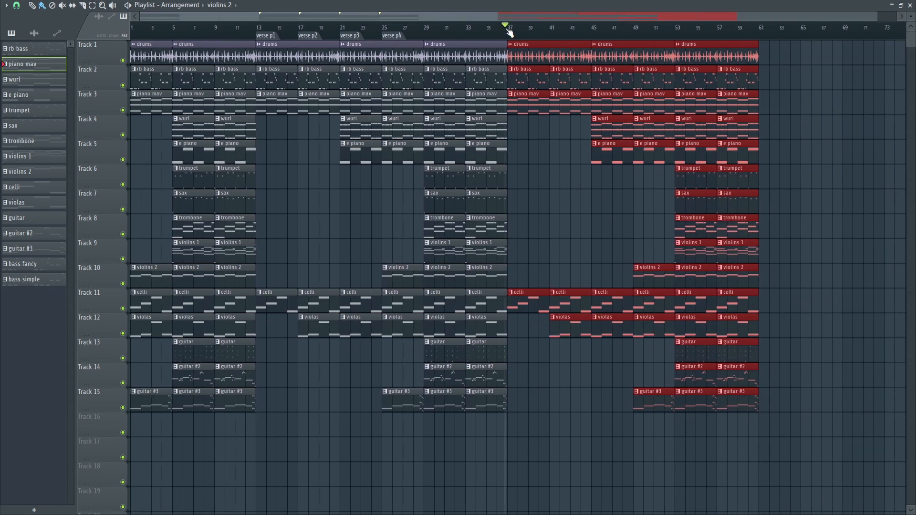
{"action": "left_click", "coordinate": [675, 29]}
{"action": "left_click", "coordinate": [792, 433], "text": "ctrl"}
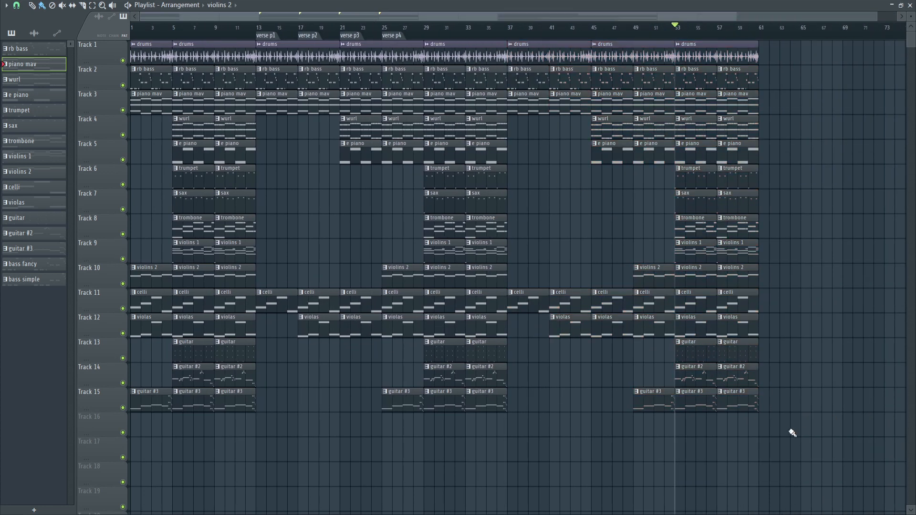
{"action": "left_click_drag", "start_coordinate": [774, 432], "coordinate": [772, 429]}
{"action": "left_click_drag", "start_coordinate": [671, 451], "coordinate": [521, 66]}
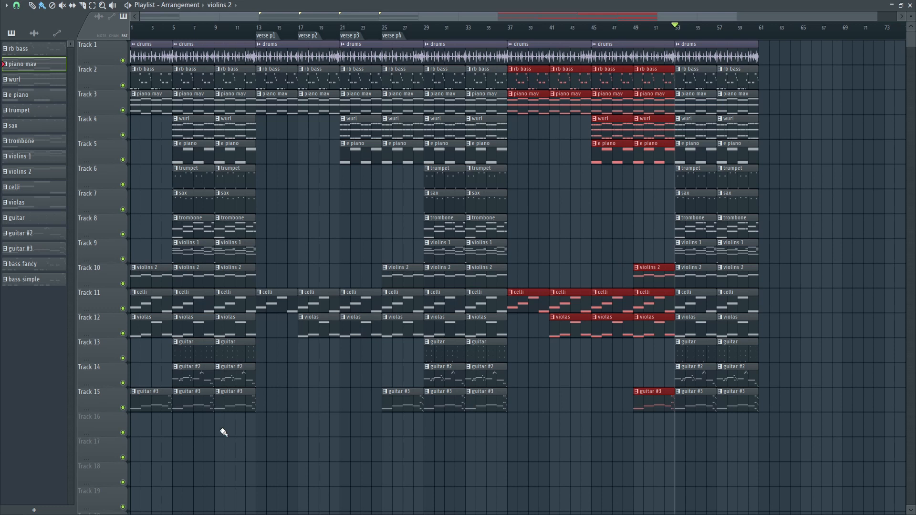
{"action": "left_click", "coordinate": [159, 427]}
{"action": "right_click", "coordinate": [163, 432]}
{"action": "left_click_drag", "start_coordinate": [164, 461], "coordinate": [131, 47]}
{"action": "left_click_drag", "start_coordinate": [241, 440], "coordinate": [198, 42]}
{"action": "left_click_drag", "start_coordinate": [411, 461], "coordinate": [278, 61]}
{"action": "left_click_drag", "start_coordinate": [490, 456], "coordinate": [456, 42]}
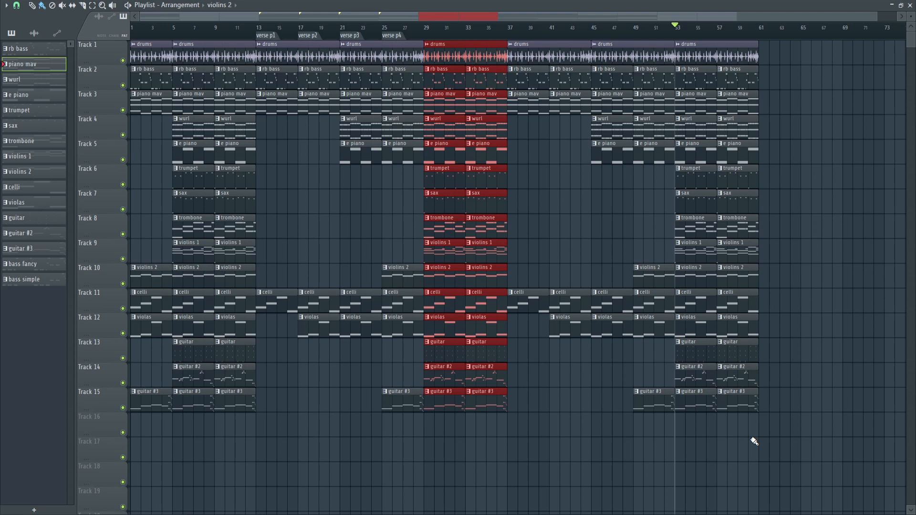
- Duplicate the full section from bars 53 to 60 to bar 61, and check the song time near the end of bar 68
{"action": "left_click_drag", "start_coordinate": [752, 462], "coordinate": [687, 40]}
{"action": "key", "text": "ctrl+b"}
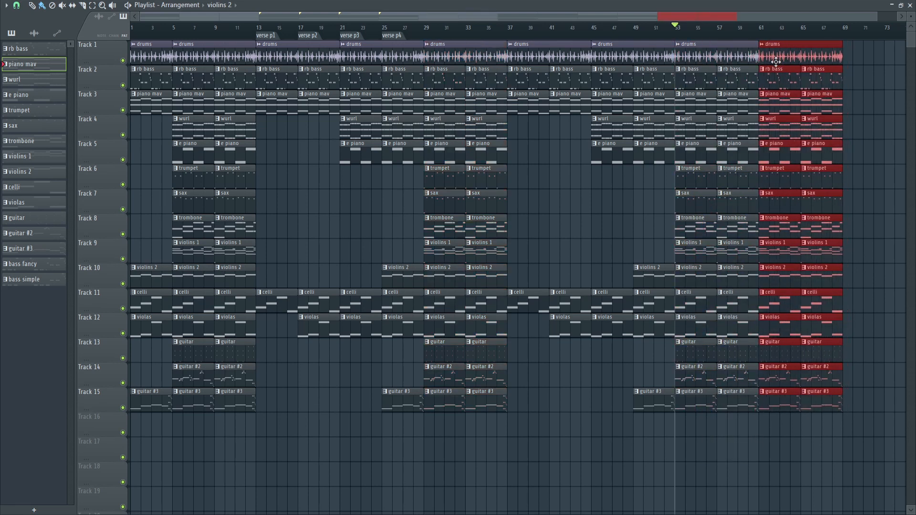
{"action": "left_click", "coordinate": [835, 28]}
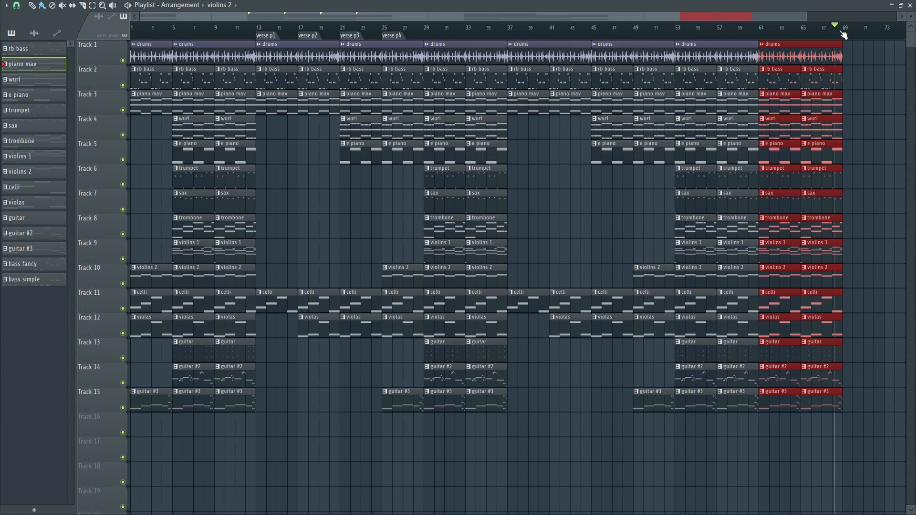
{"action": "left_click", "coordinate": [909, 6]}
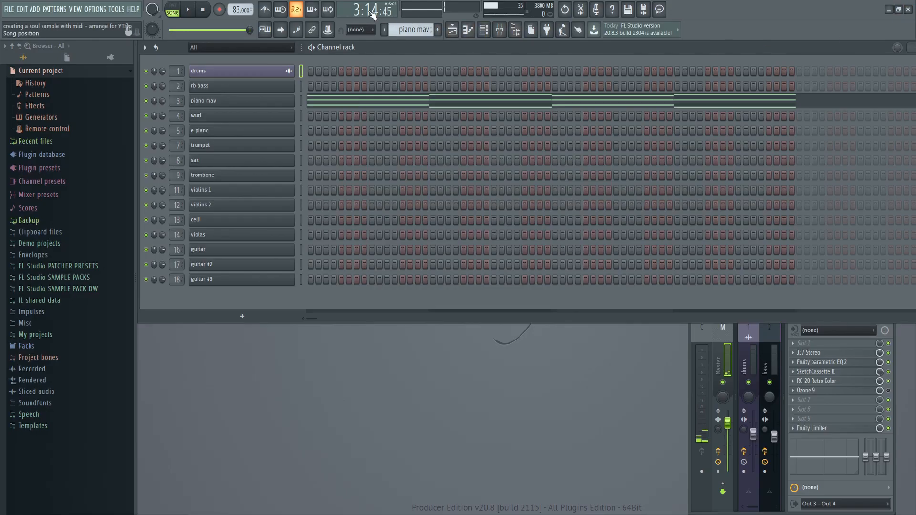
{"action": "left_click", "coordinate": [452, 29]}
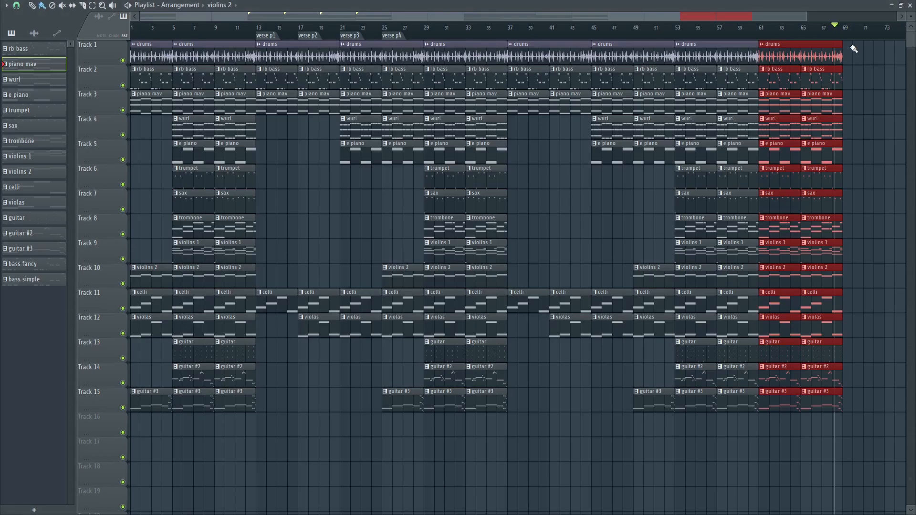
- Create an automation clip for the Master track's volume across the whole arrangement
{"action": "key", "text": "F5"}
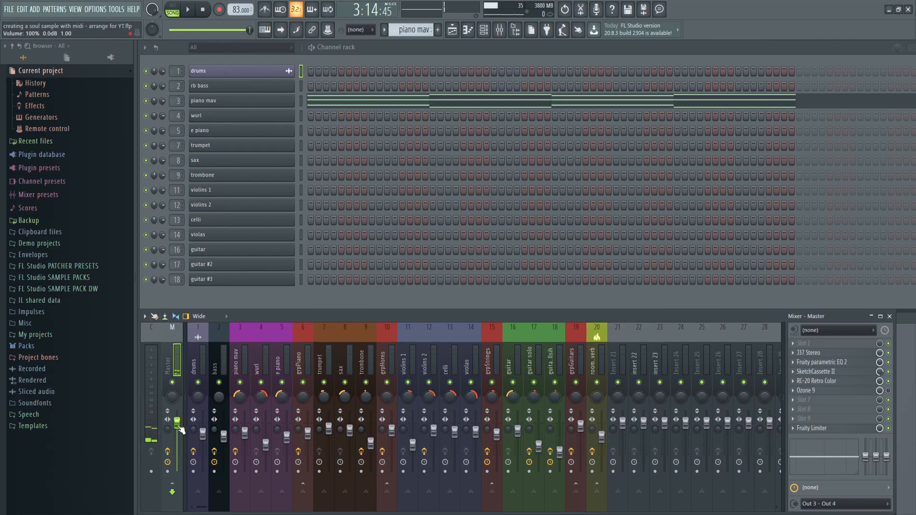
{"action": "right_click", "coordinate": [179, 428]}
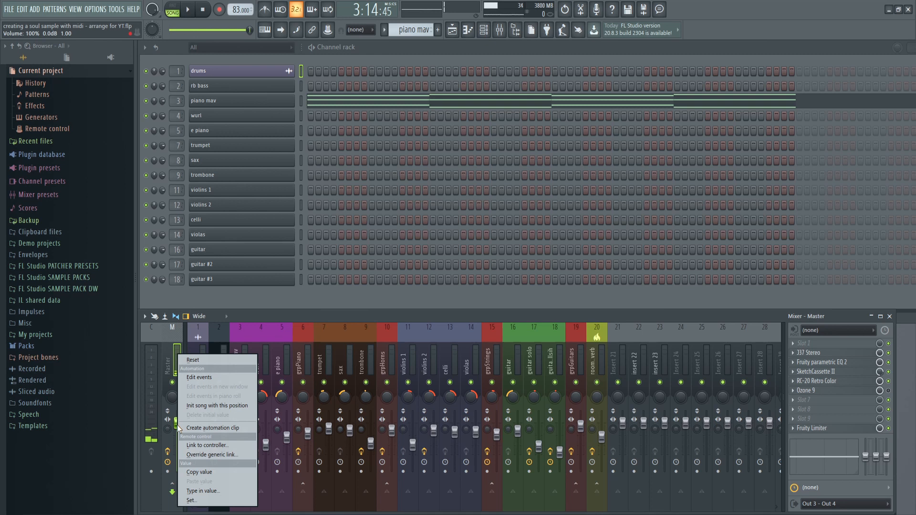
{"action": "left_click", "coordinate": [181, 428]}
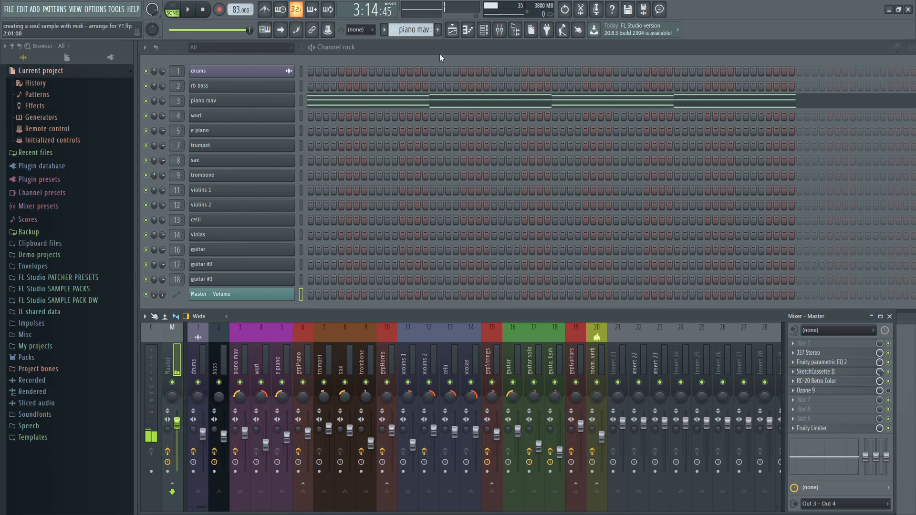
{"action": "key", "text": "F5"}
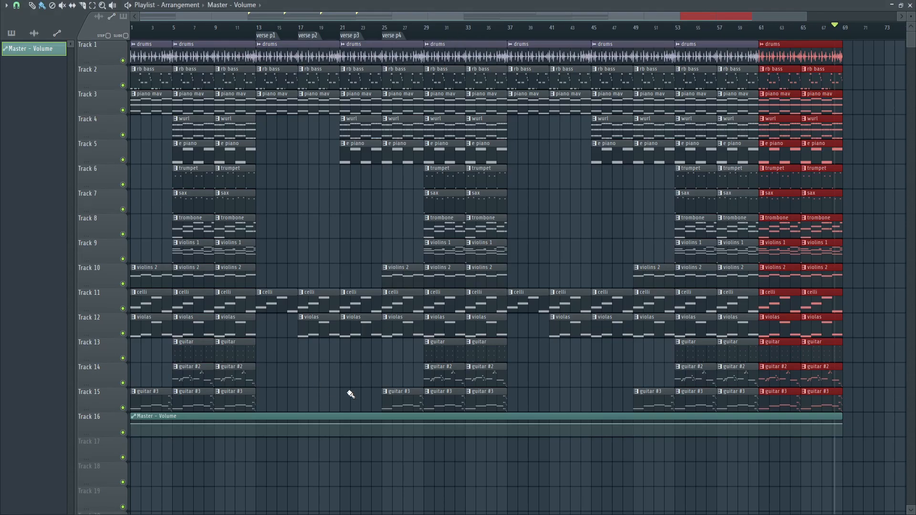
- Fade out the master volume by adding a point at bar 61 with the copied end value of 80% and lowering the end point to minimum
{"action": "right_click", "coordinate": [843, 425]}
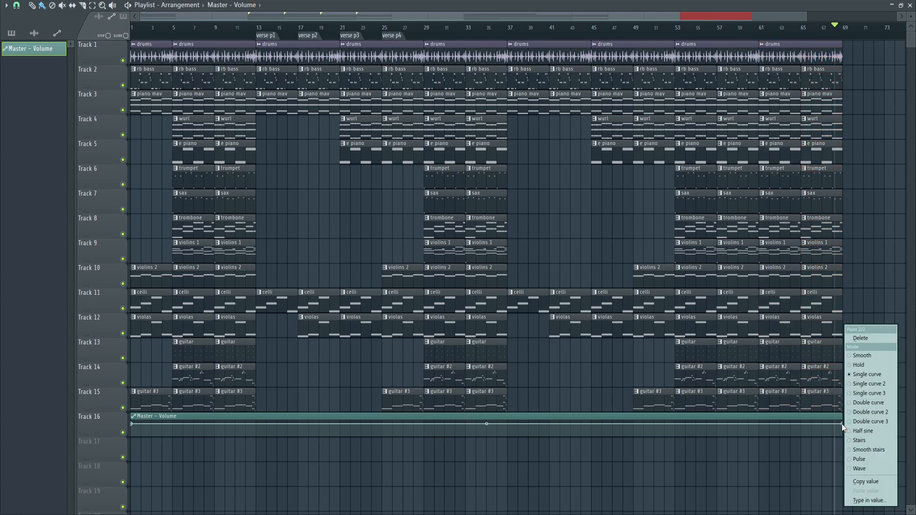
{"action": "left_click", "coordinate": [867, 480]}
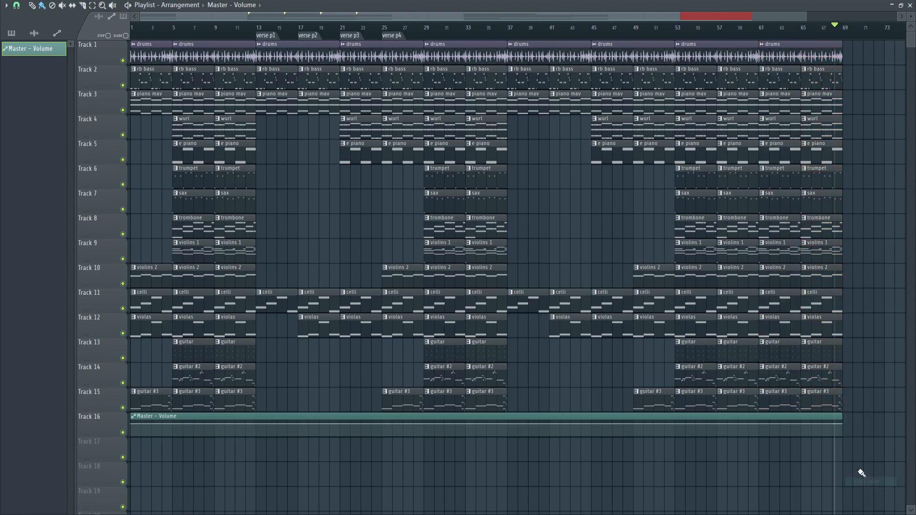
{"action": "right_click", "coordinate": [760, 425]}
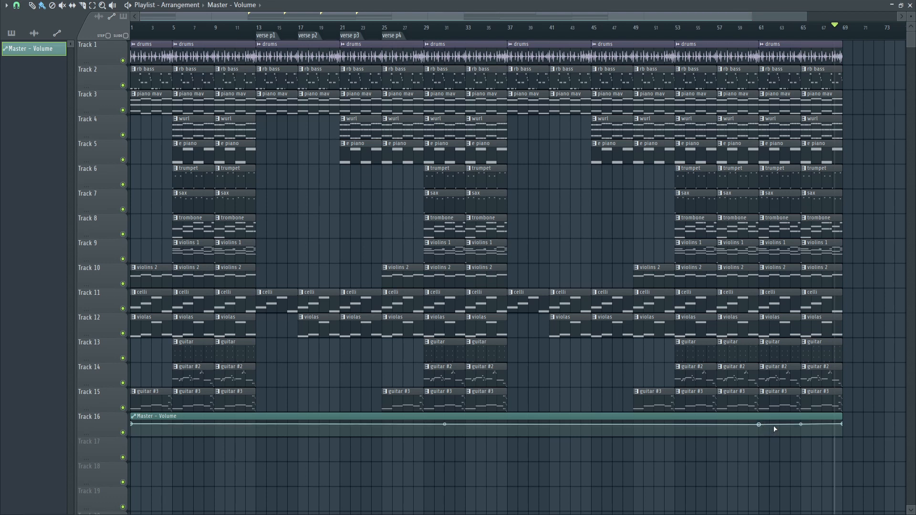
{"action": "right_click", "coordinate": [759, 425]}
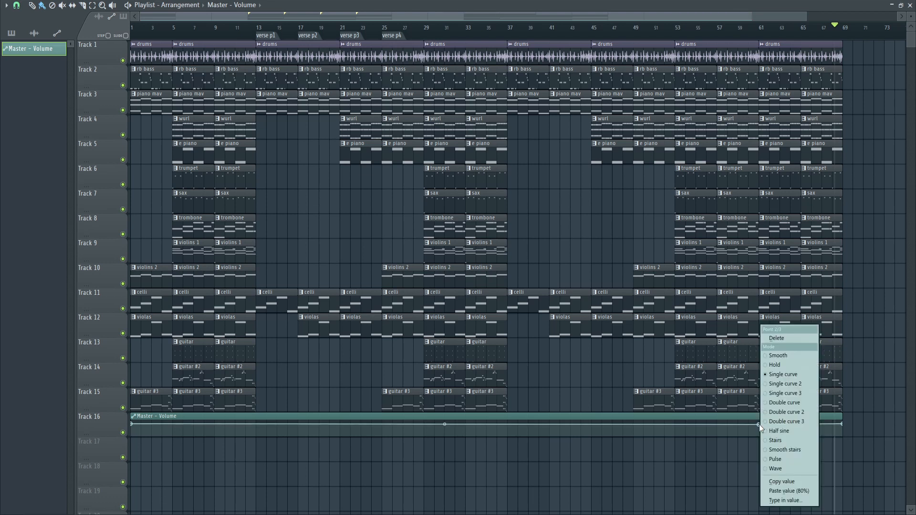
{"action": "left_click", "coordinate": [787, 490]}
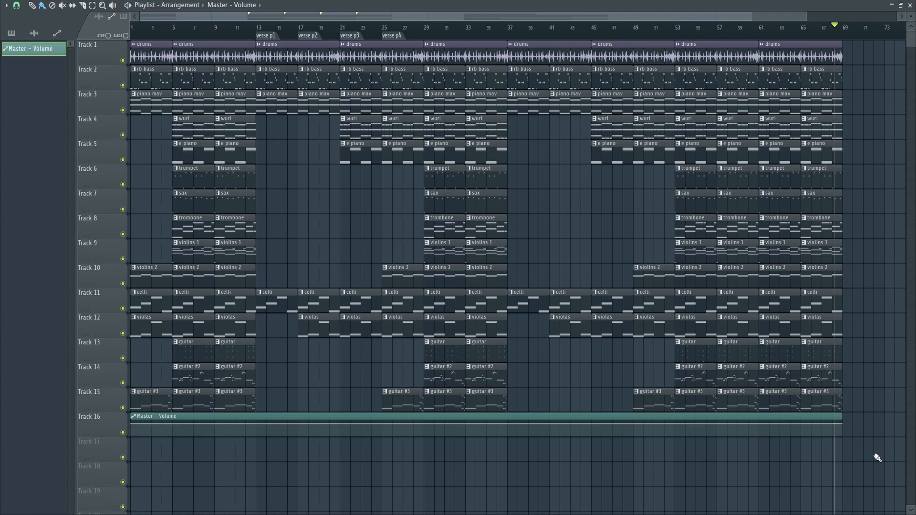
{"action": "left_click_drag", "start_coordinate": [843, 425], "coordinate": [843, 436]}
- Play the ending from about bar 60 through the fade-out over the final full section
{"action": "left_click", "coordinate": [714, 30]}
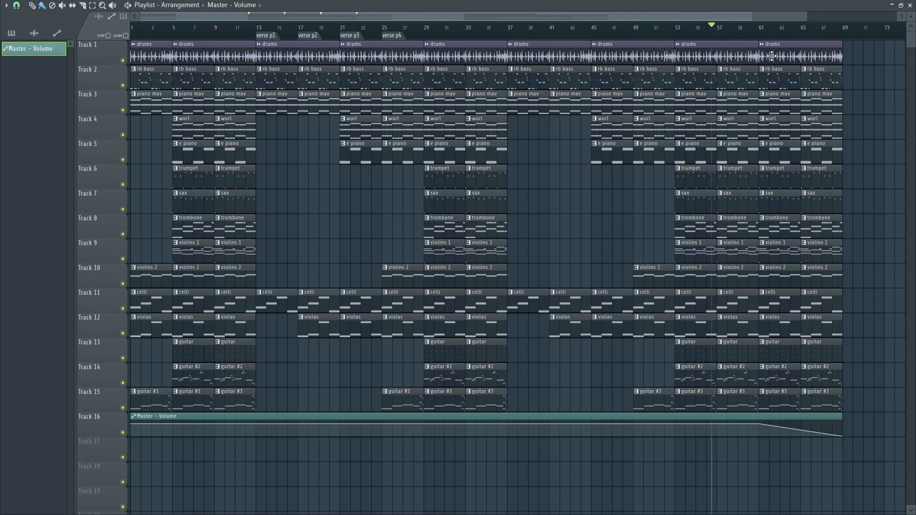
{"action": "left_click", "coordinate": [739, 30]}
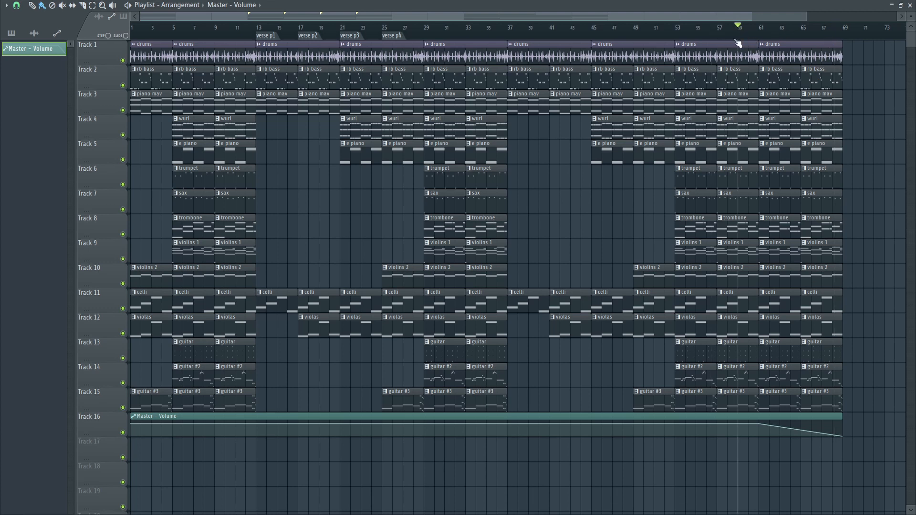
{"action": "left_click_drag", "start_coordinate": [814, 496], "coordinate": [678, 45]}
{"action": "left_click", "coordinate": [748, 30]}
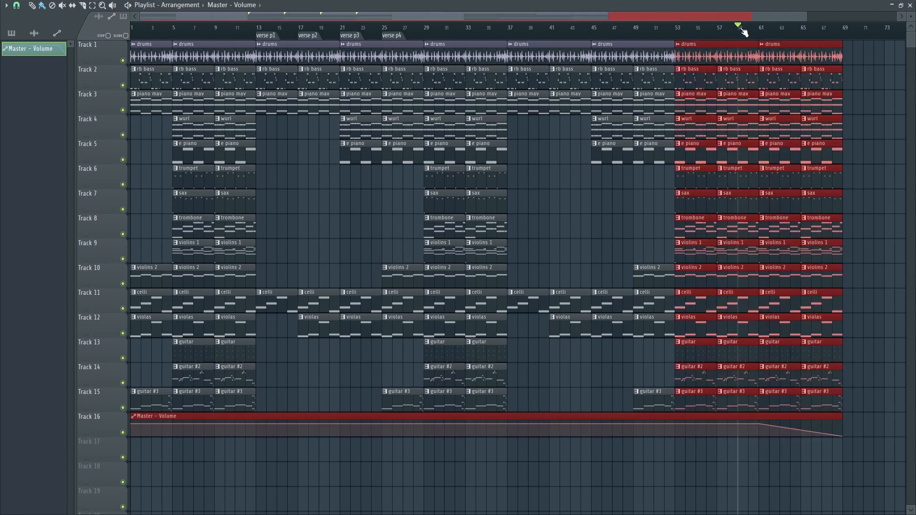
{"action": "left_click", "coordinate": [786, 456]}
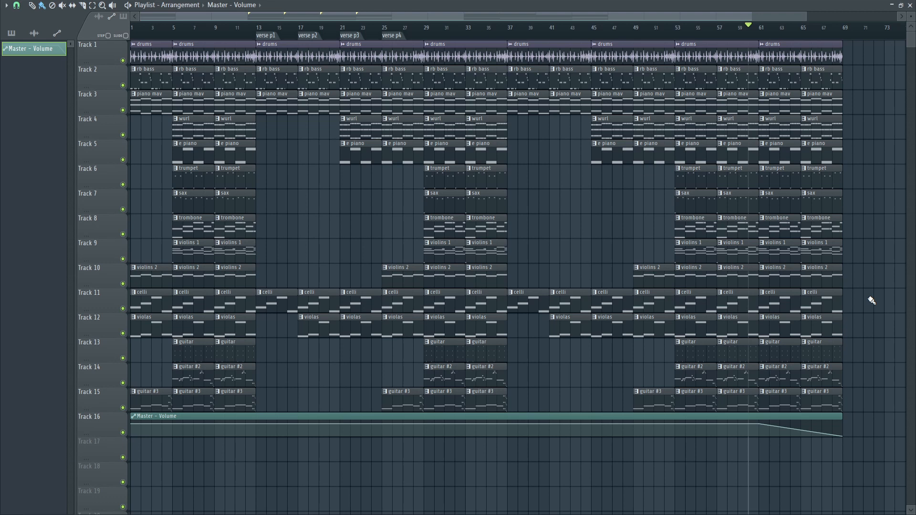
{"action": "key", "text": "space"}
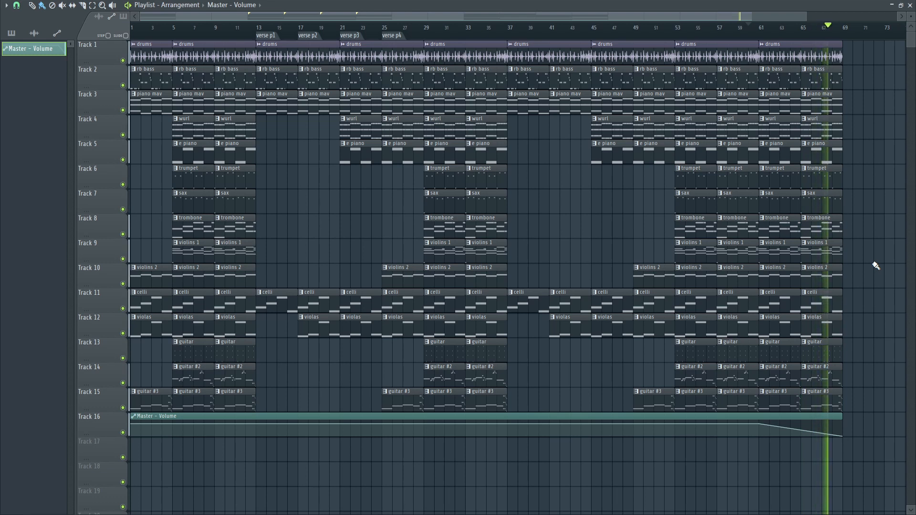
{"action": "key", "text": "space"}
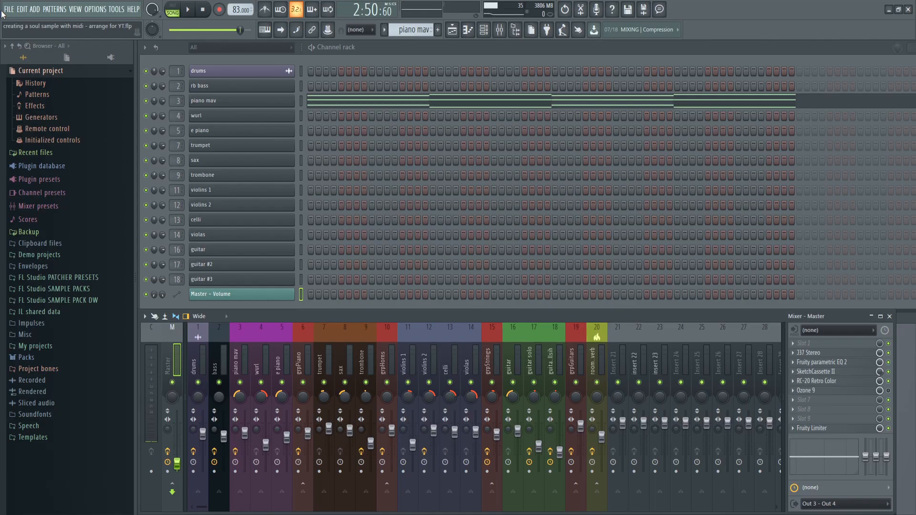
- Export the full song as the wave file "soul song for YT video.wav" in the "output for YT" folder, with Split mixer tracks off
{"action": "left_click", "coordinate": [9, 10]}
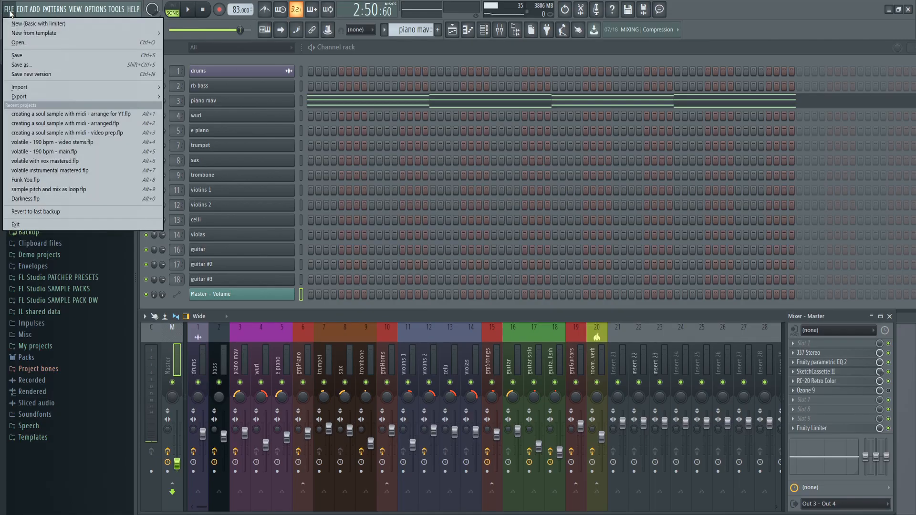
{"action": "mouse_move", "coordinate": [50, 98]}
{"action": "left_click", "coordinate": [185, 105]}
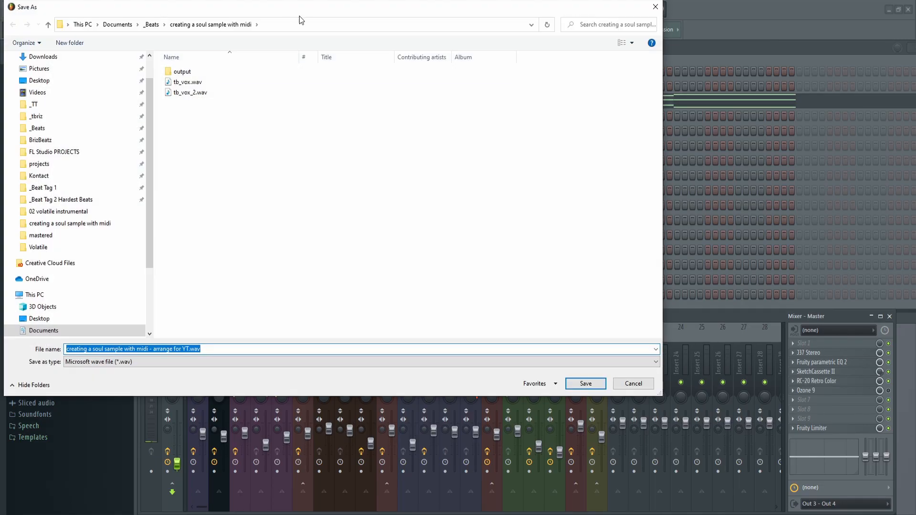
{"action": "left_click_drag", "start_coordinate": [299, 16], "coordinate": [468, 91]}
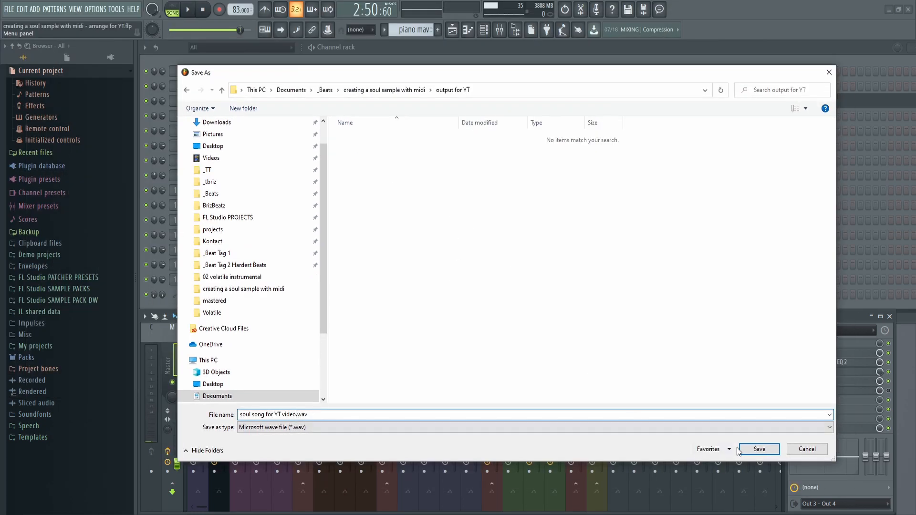
{"action": "left_click", "coordinate": [760, 450]}
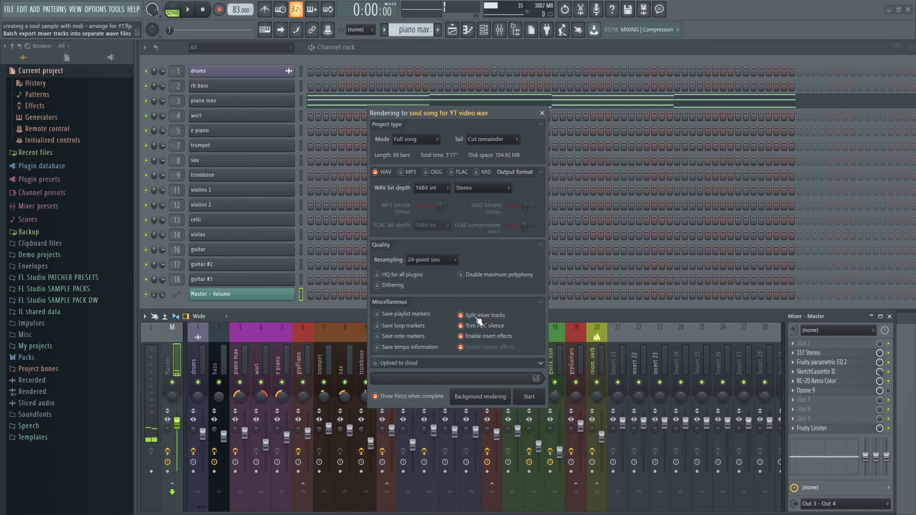
{"action": "left_click", "coordinate": [484, 319]}
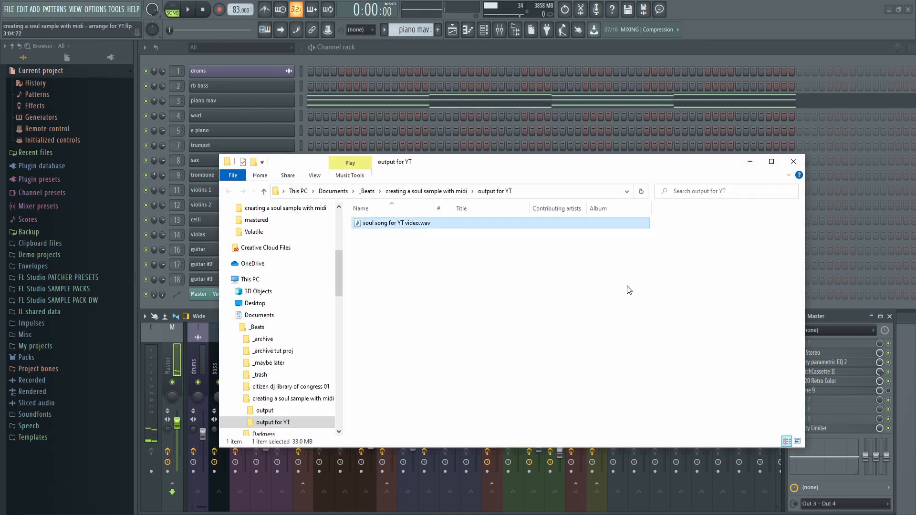
- Switch to the "sample pitch and mix as loop - for YT" project and place "soul song for YT video.wav" on the sample loop track at bar 1
{"action": "left_click", "coordinate": [761, 8]}
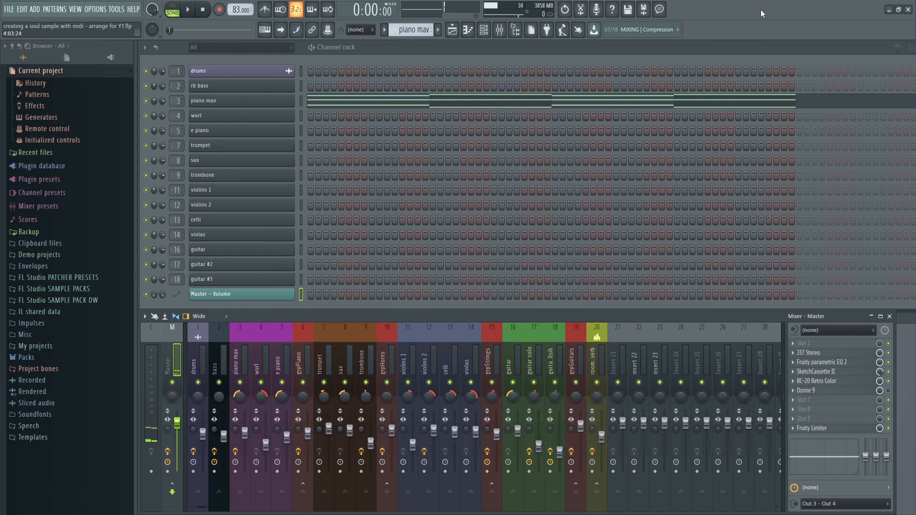
{"action": "left_click", "coordinate": [889, 9]}
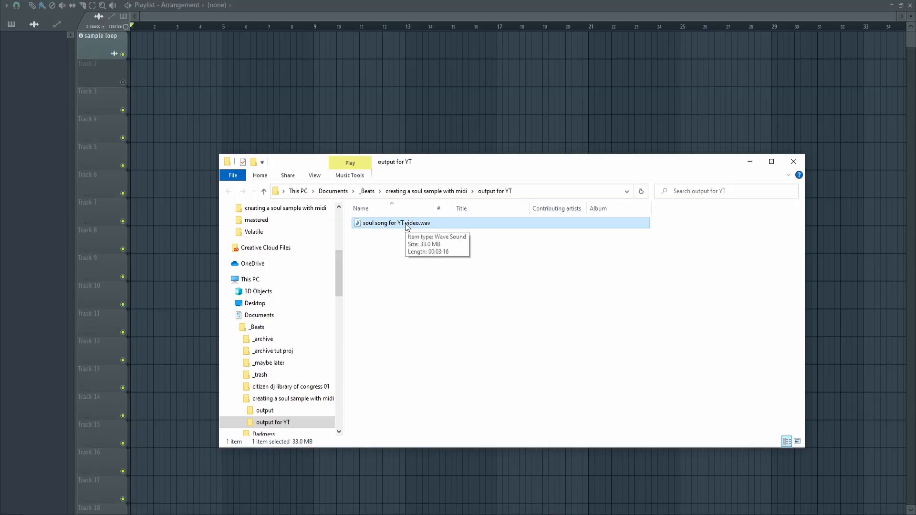
{"action": "left_click_drag", "start_coordinate": [407, 226], "coordinate": [147, 42]}
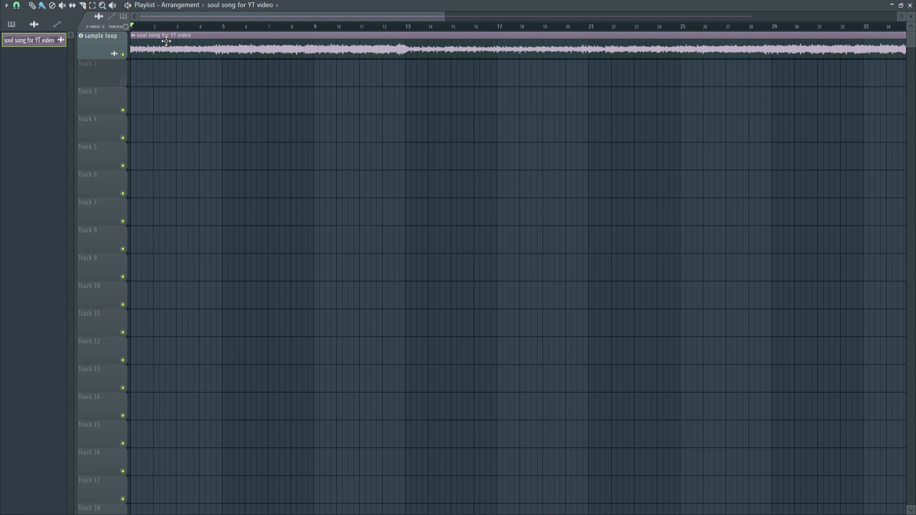
- Select the sample loop mixer track and play the opening of the imported song
{"action": "key", "text": "F5"}
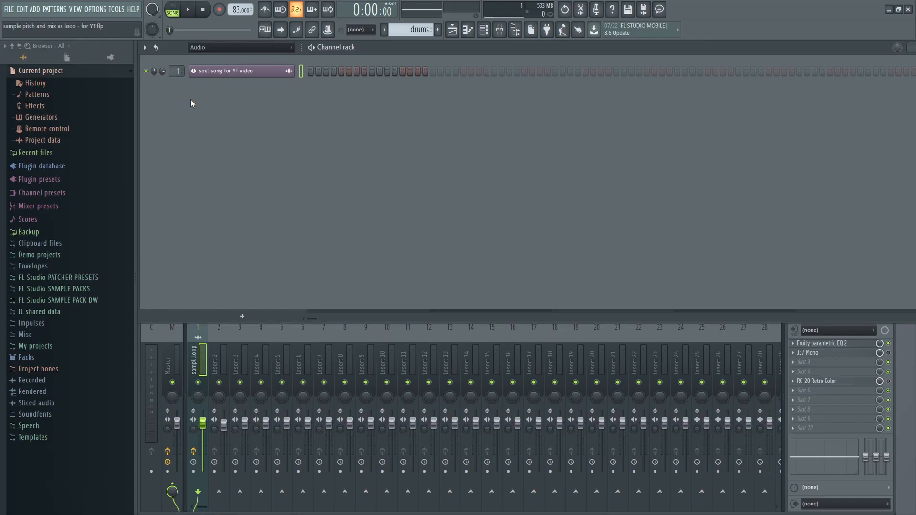
{"action": "left_click", "coordinate": [198, 351]}
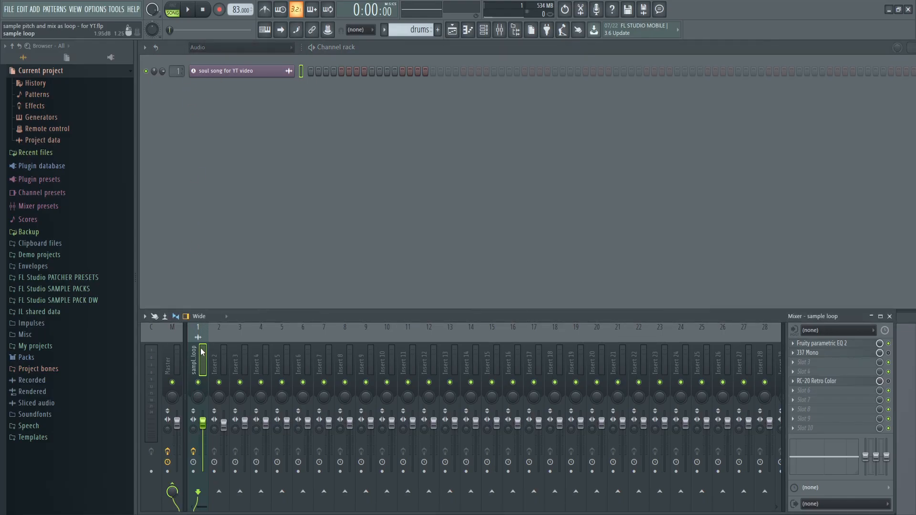
{"action": "key", "text": "space"}
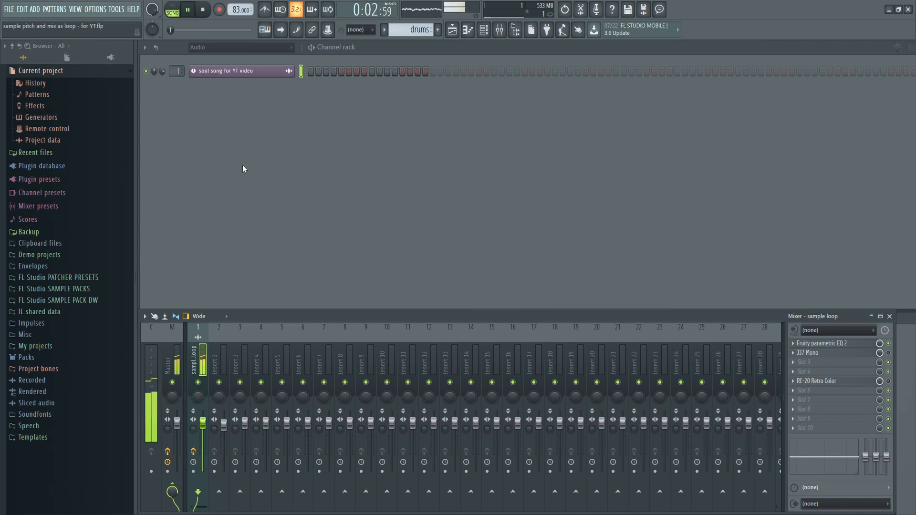
{"action": "key", "text": "space"}
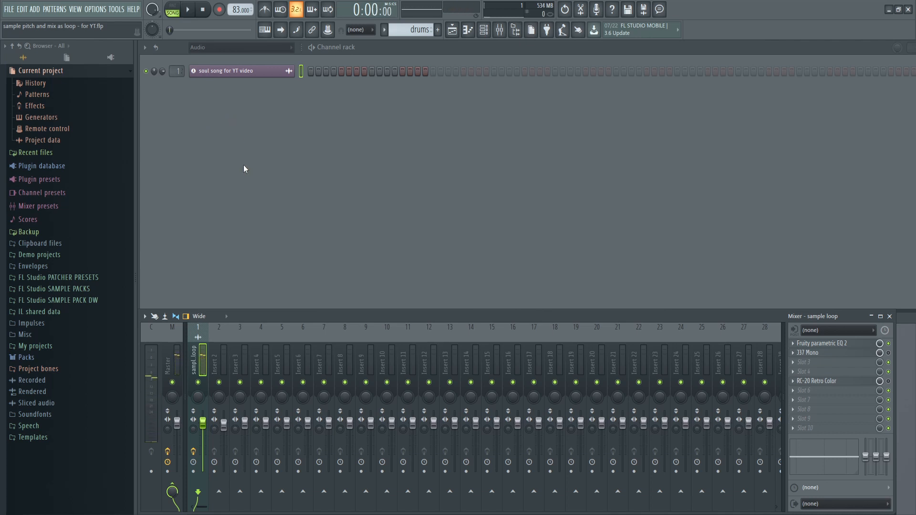
- Set the imported song's time-stretching mode to Stretch, lower its channel pitch, and play the result
{"action": "left_click", "coordinate": [266, 73]}
{"action": "left_click_drag", "start_coordinate": [337, 176], "coordinate": [462, 86]}
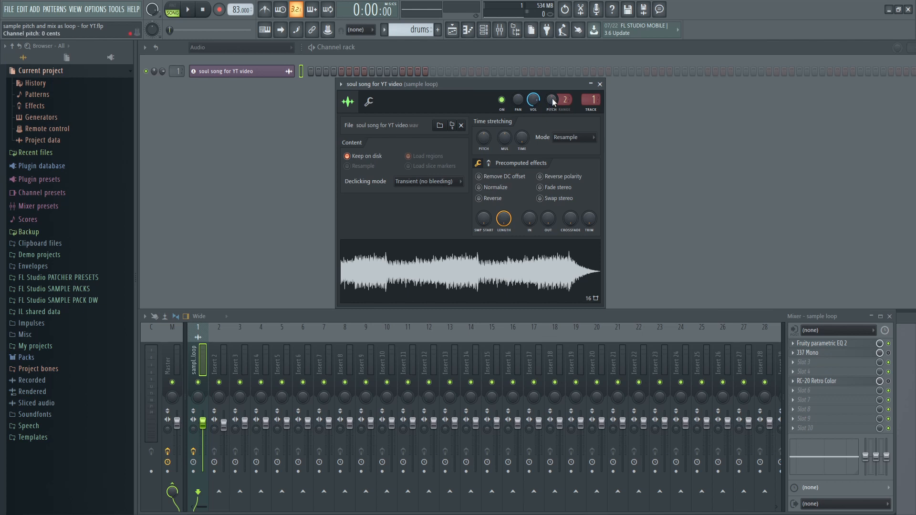
{"action": "left_click", "coordinate": [585, 137]}
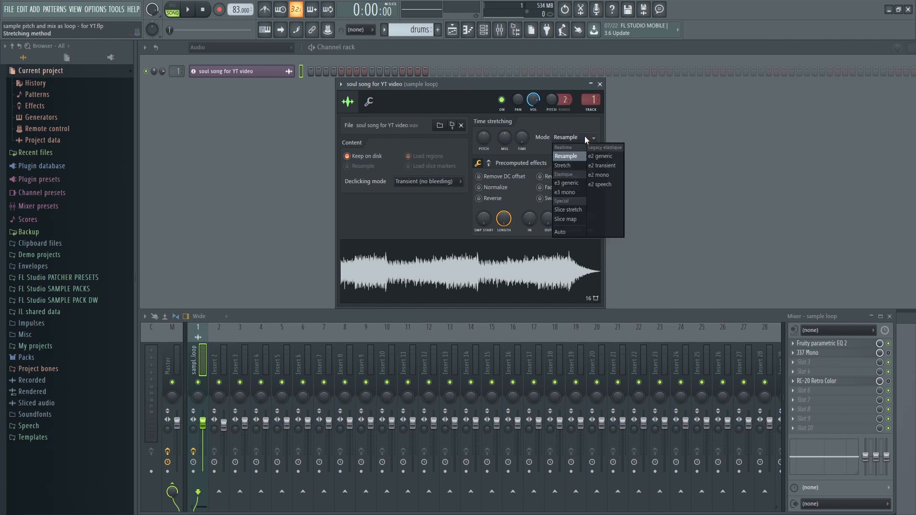
{"action": "left_click", "coordinate": [574, 166]}
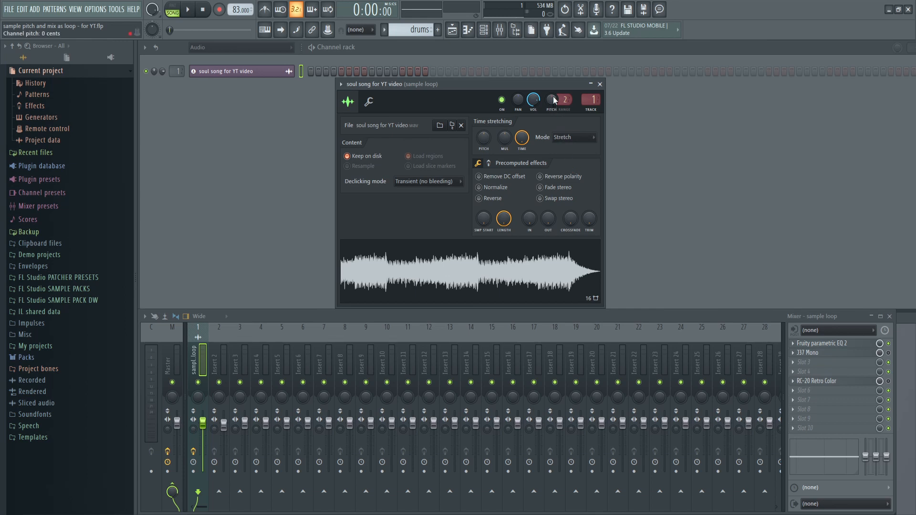
{"action": "left_click_drag", "start_coordinate": [552, 96], "coordinate": [553, 109]}
{"action": "key", "text": "space"}
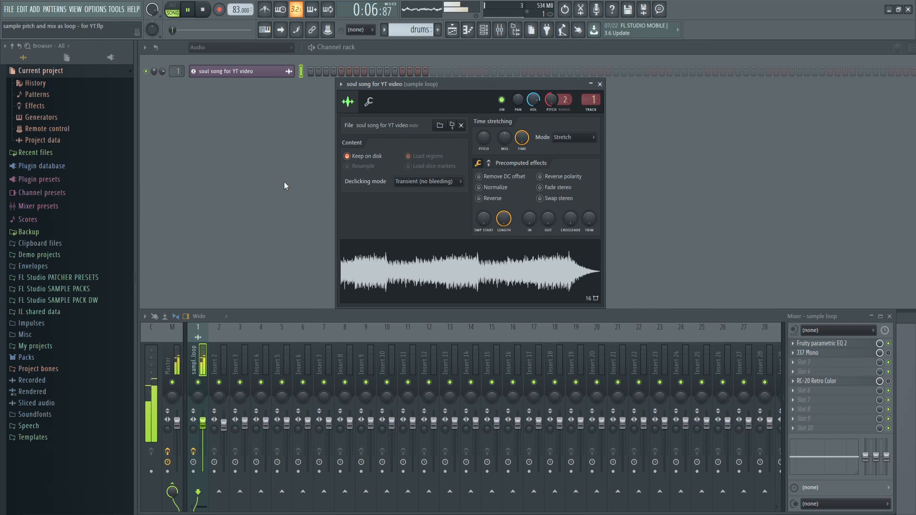
- Stop playback and review the Fruity parametric EQ 2 and RC-20 Retro Color settings on the sample loop track
{"action": "left_click", "coordinate": [203, 10]}
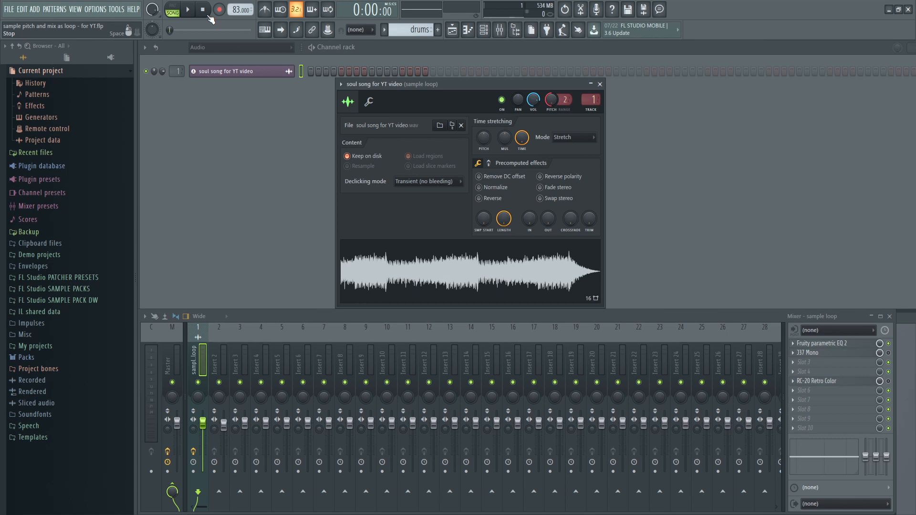
{"action": "left_click", "coordinate": [600, 84]}
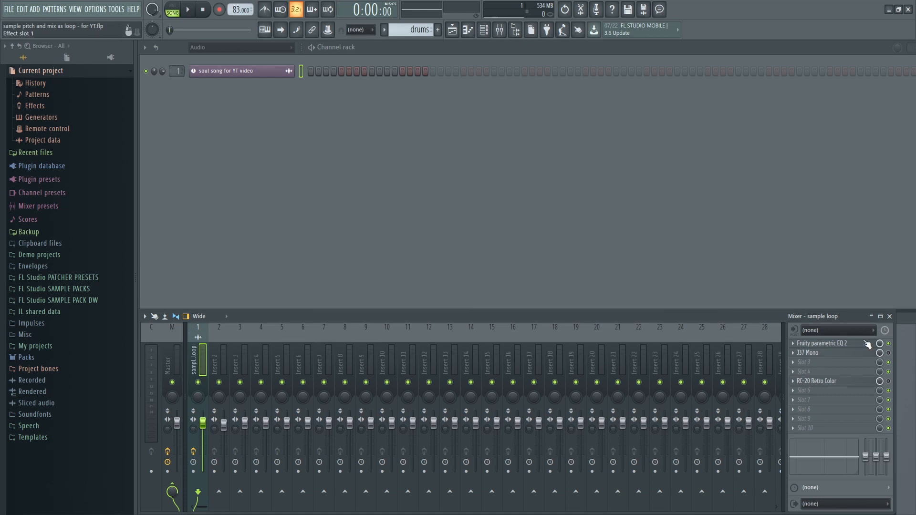
{"action": "left_click", "coordinate": [836, 345]}
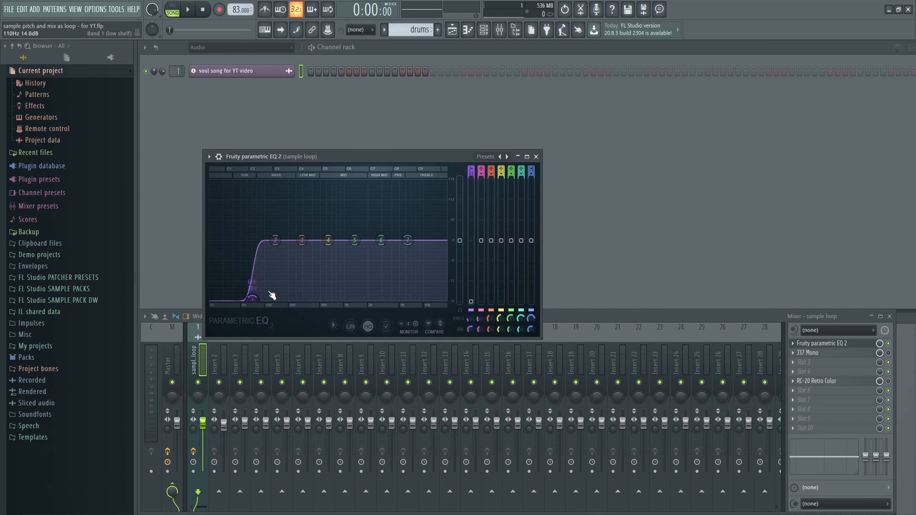
{"action": "left_click_drag", "start_coordinate": [419, 157], "coordinate": [442, 156]}
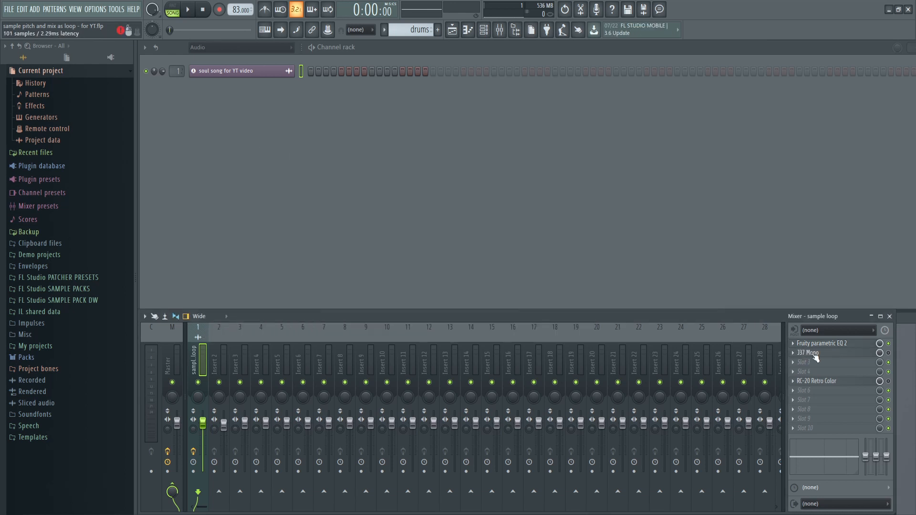
{"action": "left_click", "coordinate": [831, 387]}
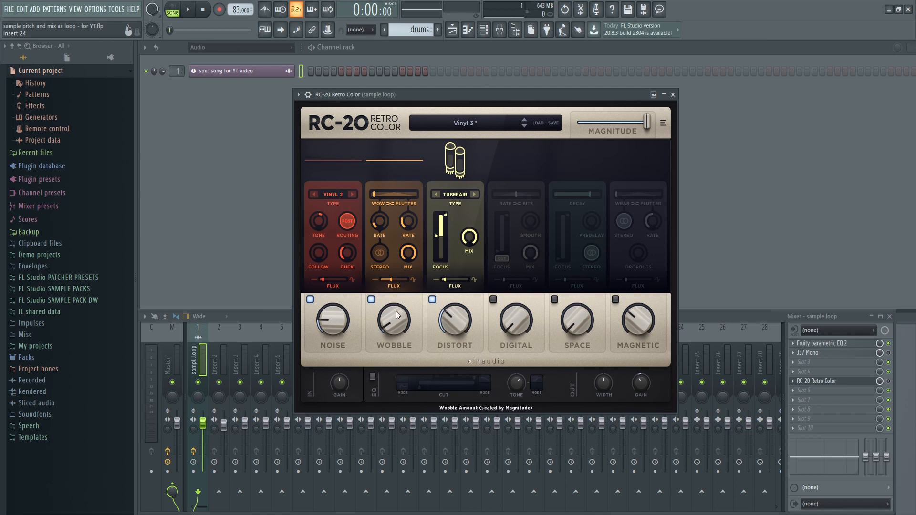
{"action": "key", "text": "Escape"}
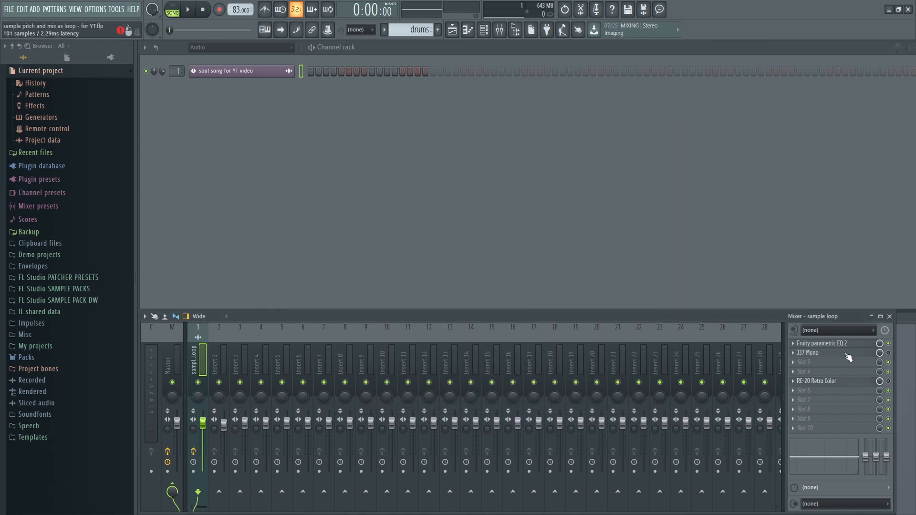
- Play the song while comparing RC-20 Retro Color off and on, leave it enabled, and stop playback
{"action": "left_click", "coordinate": [889, 382]}
{"action": "key", "text": "space"}
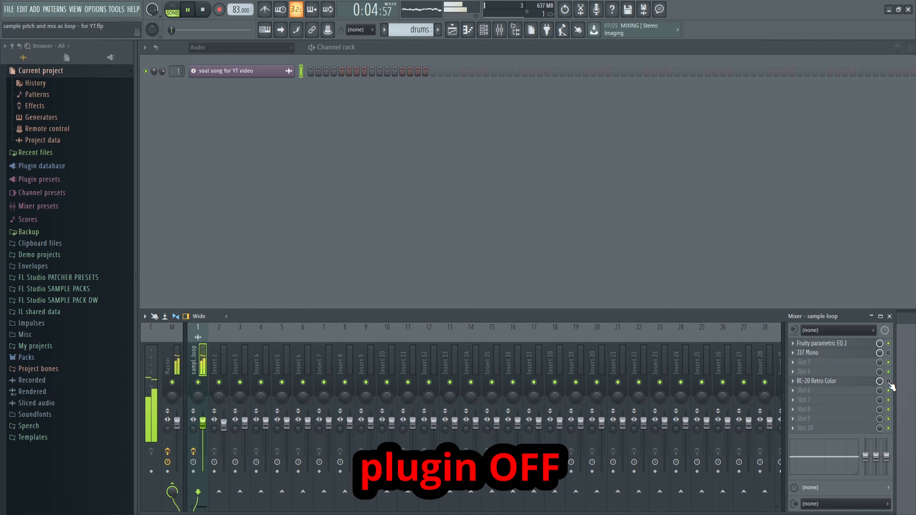
{"action": "left_click", "coordinate": [889, 382]}
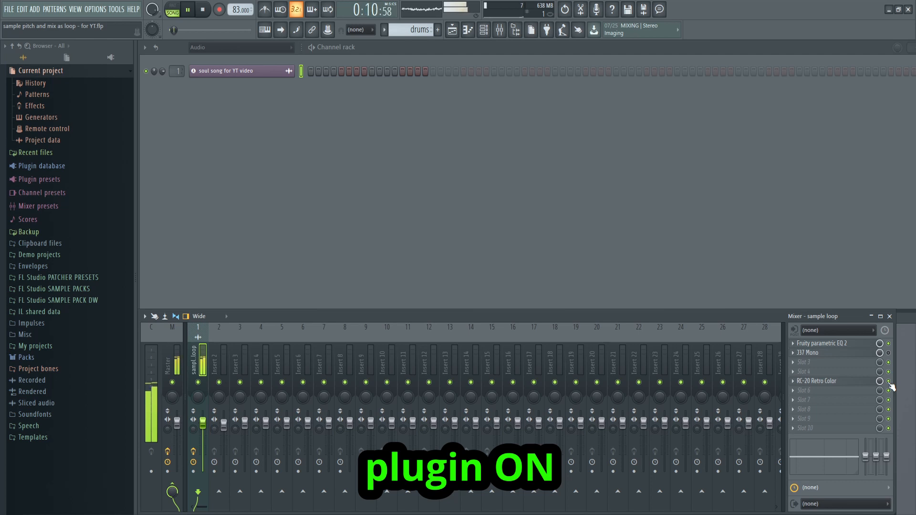
{"action": "left_click", "coordinate": [889, 382]}
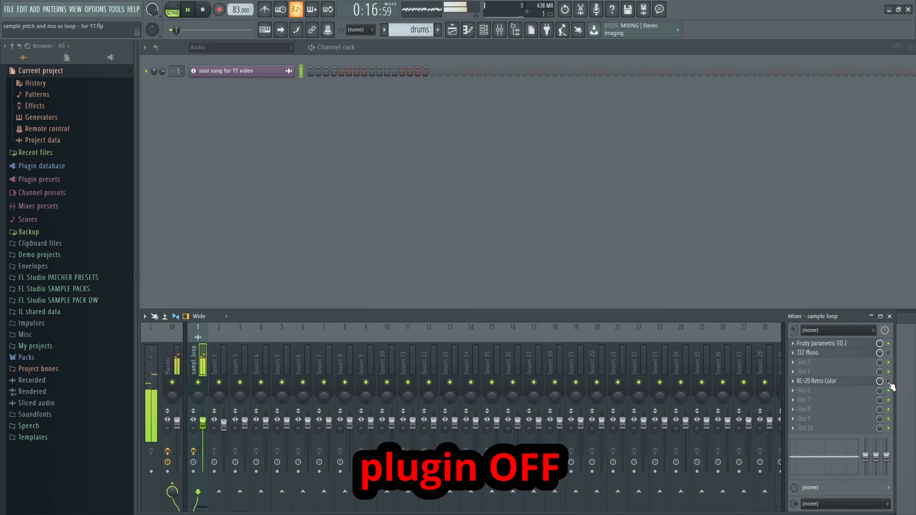
{"action": "left_click", "coordinate": [889, 381]}
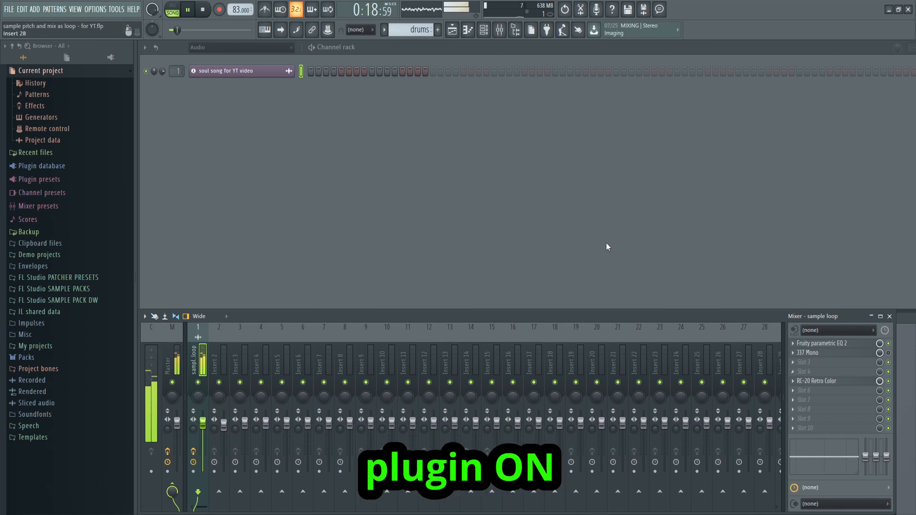
{"action": "left_click", "coordinate": [203, 10]}
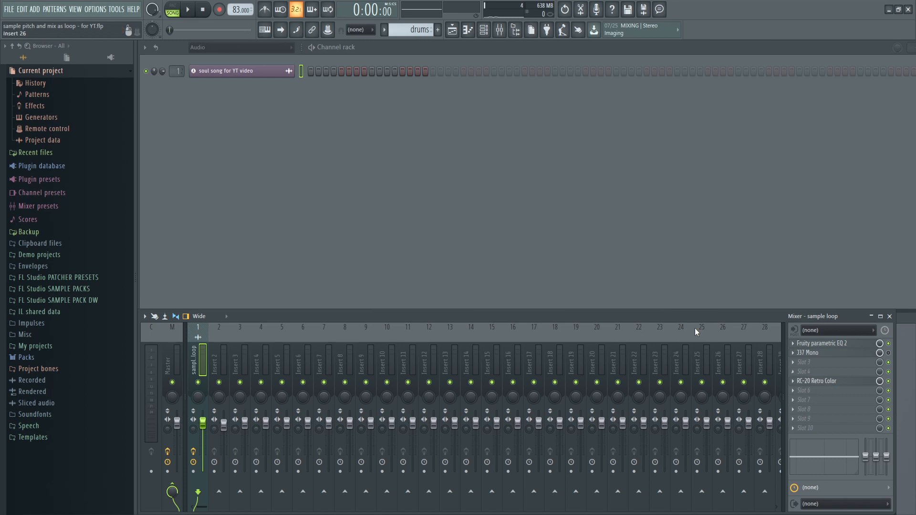
- Select the Master track and look over its Ozone 9 modules and Vintage EQ settings
{"action": "left_click", "coordinate": [179, 358]}
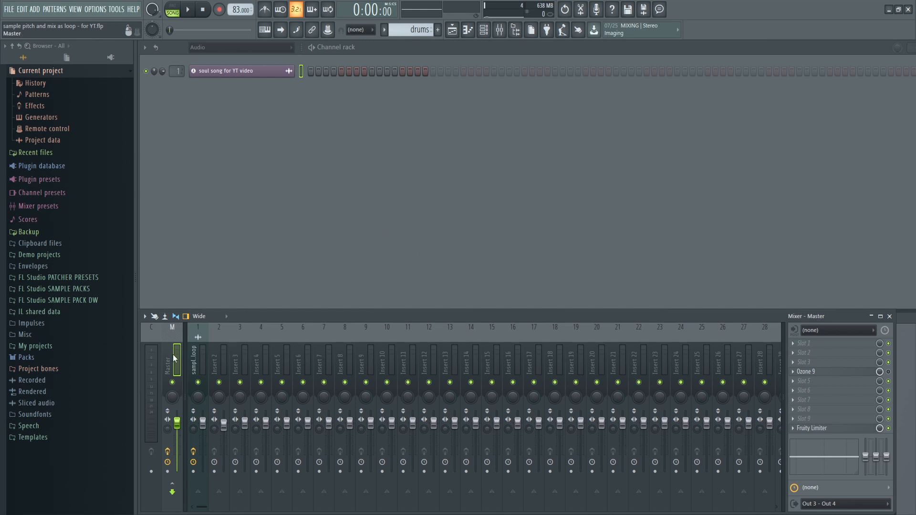
{"action": "left_click", "coordinate": [814, 371]}
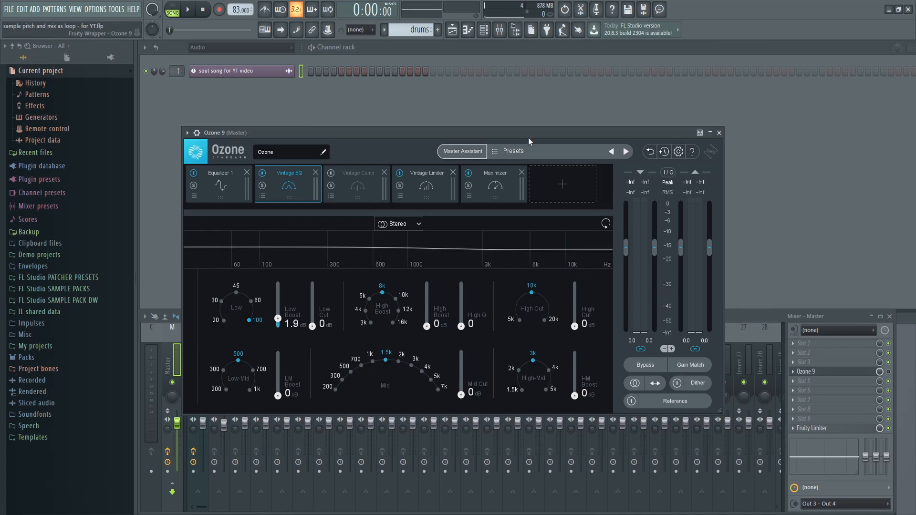
{"action": "left_click_drag", "start_coordinate": [529, 137], "coordinate": [568, 134]}
{"action": "left_click", "coordinate": [760, 130]}
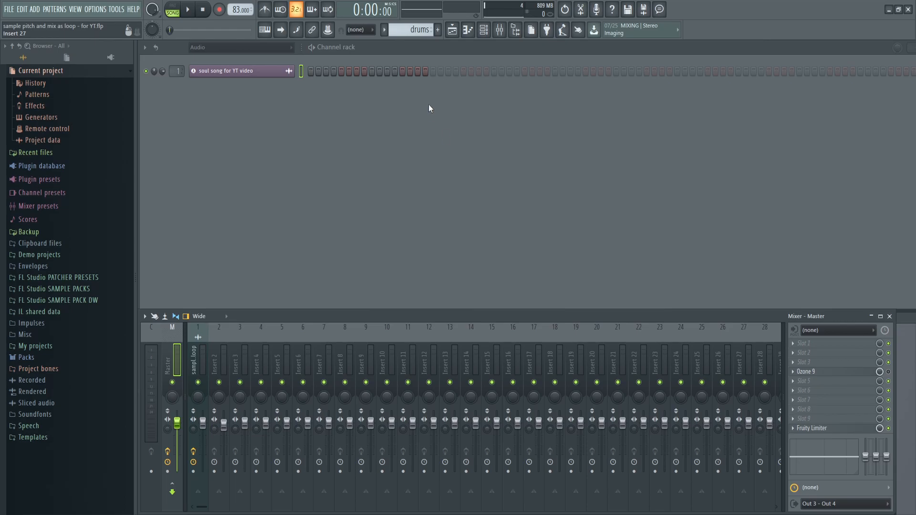
- Select the range from bar 11 to bar 13 in the playlist and place the playhead just before it
{"action": "left_click", "coordinate": [452, 32]}
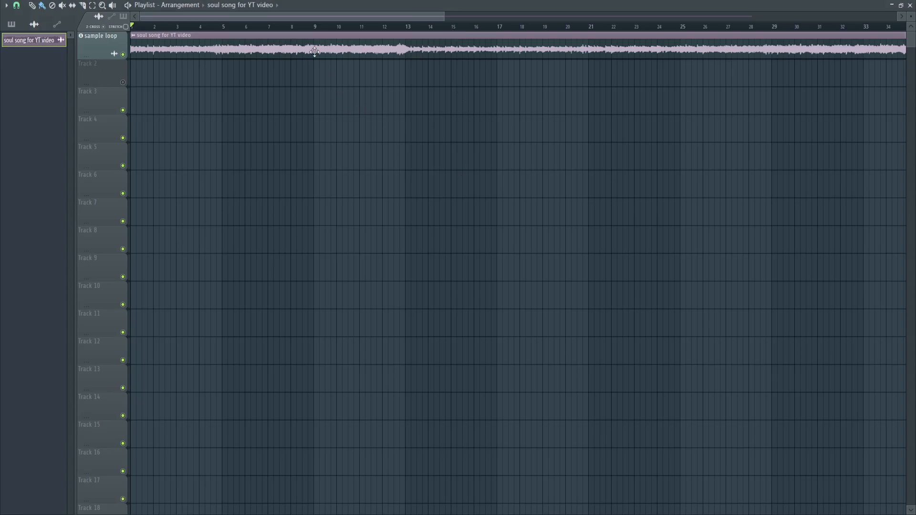
{"action": "left_click", "coordinate": [316, 28]}
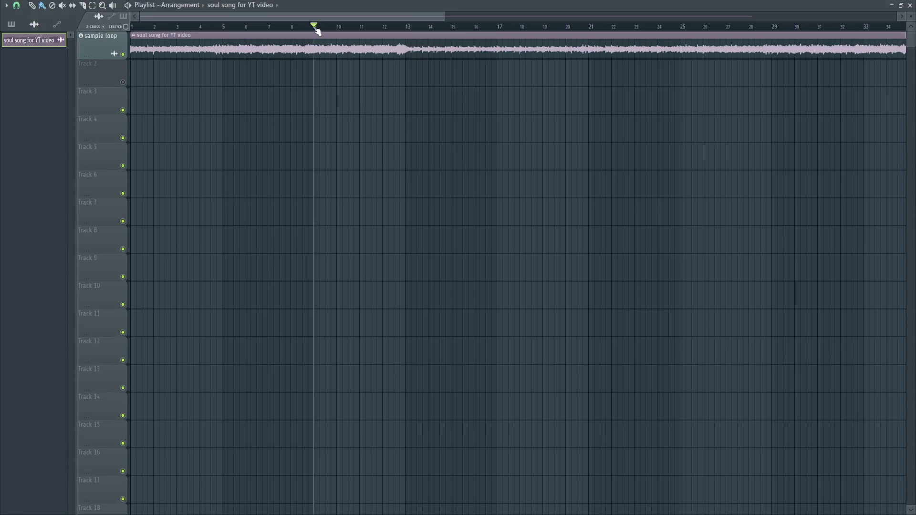
{"action": "double_click", "coordinate": [316, 29]}
{"action": "left_click_drag", "start_coordinate": [315, 29], "coordinate": [305, 29]}
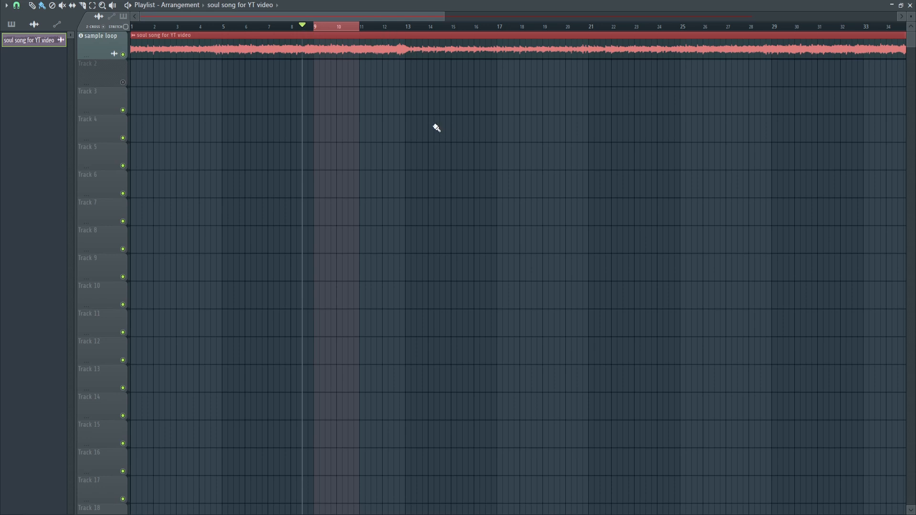
{"action": "scroll", "coordinate": [437, 129], "scroll_direction": "down", "scroll_amount": 4}
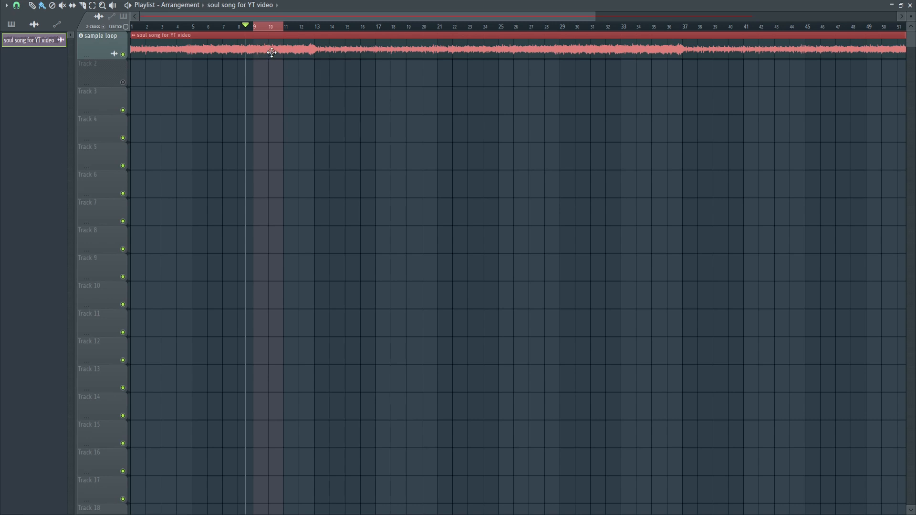
{"action": "left_click", "coordinate": [280, 26]}
{"action": "left_click_drag", "start_coordinate": [314, 28], "coordinate": [277, 30]}
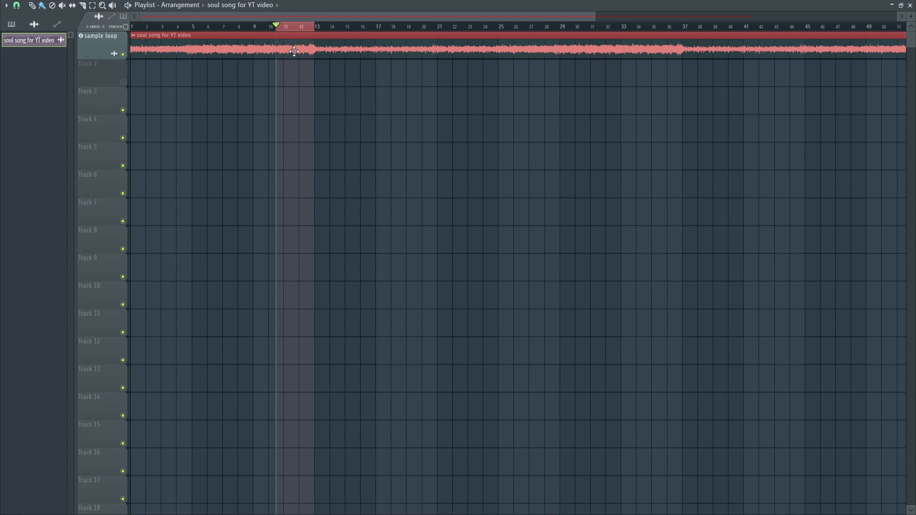
{"action": "left_click", "coordinate": [910, 6]}
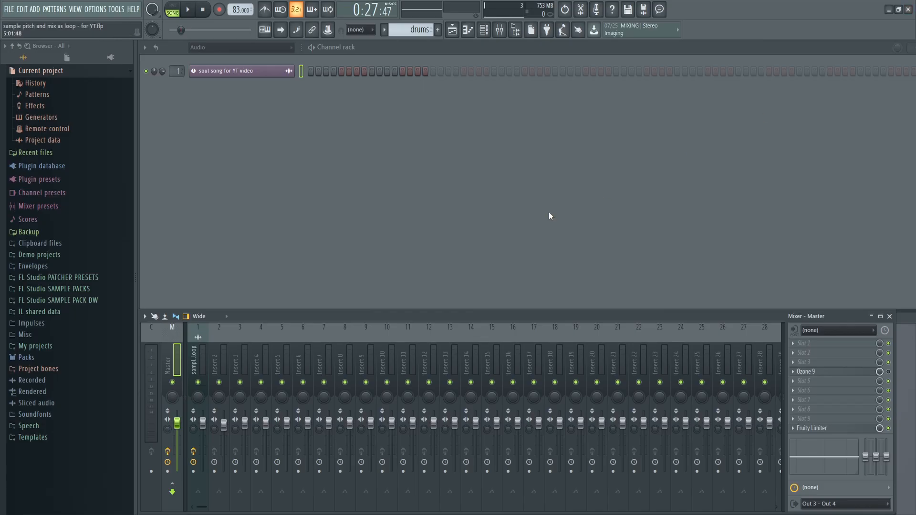
- Run Ozone 9's Master Assistant with Vintage modules, Manual loudness at High intensity and Streaming destination, playing the song for its analysis
{"action": "left_click", "coordinate": [806, 371]}
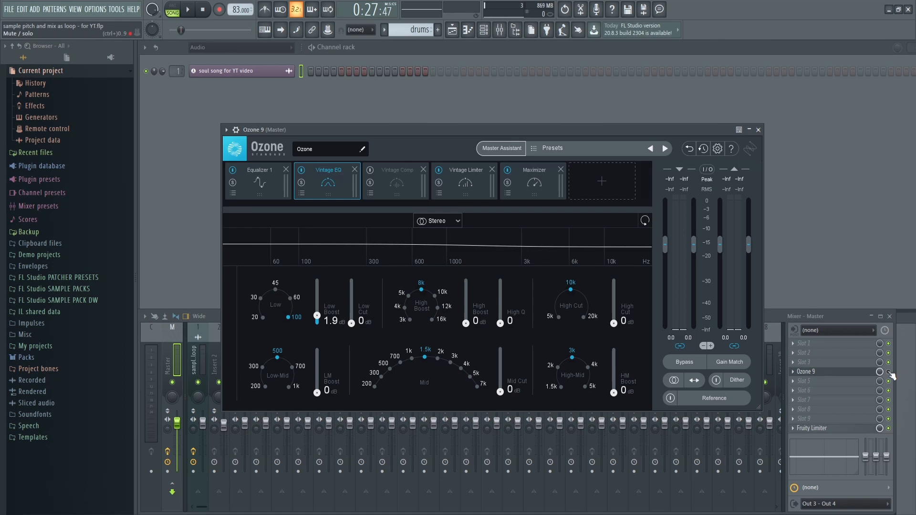
{"action": "left_click", "coordinate": [539, 128]}
{"action": "left_click", "coordinate": [498, 150]}
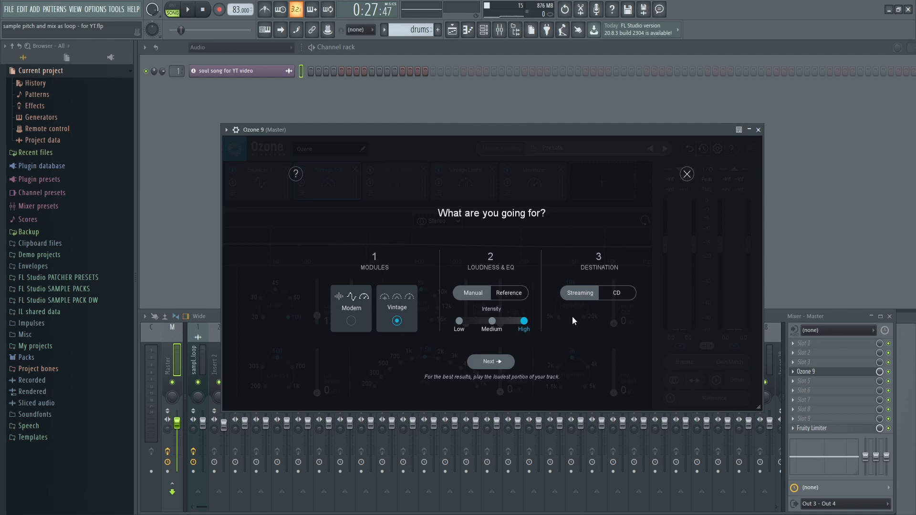
{"action": "left_click", "coordinate": [490, 362]}
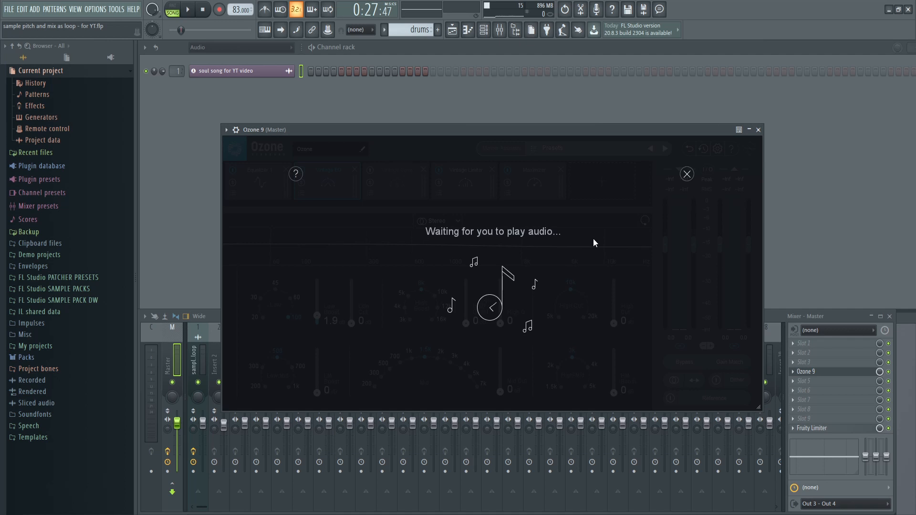
{"action": "key", "text": "space"}
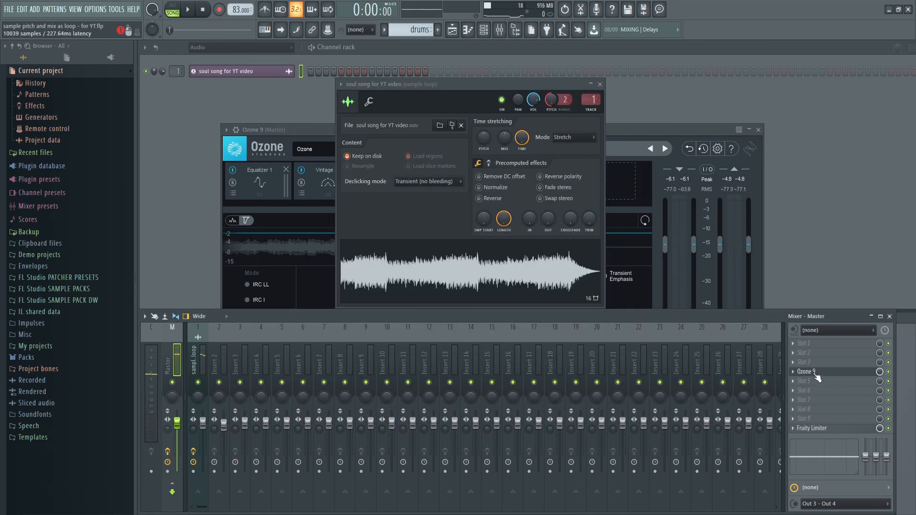
- Flatten the low shelf in Ozone's Equalizer 1 and compare the playing song with Ozone off and on, leaving it on
{"action": "left_click", "coordinate": [600, 84]}
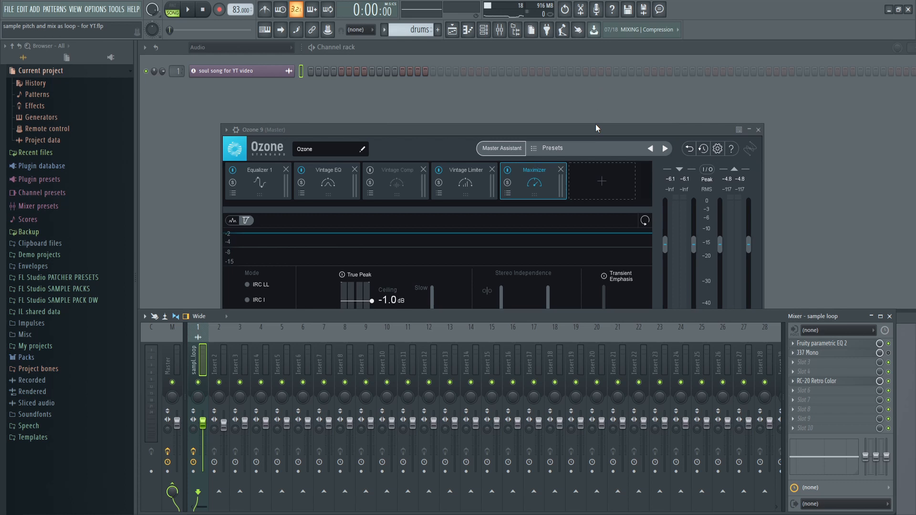
{"action": "left_click", "coordinate": [256, 148]}
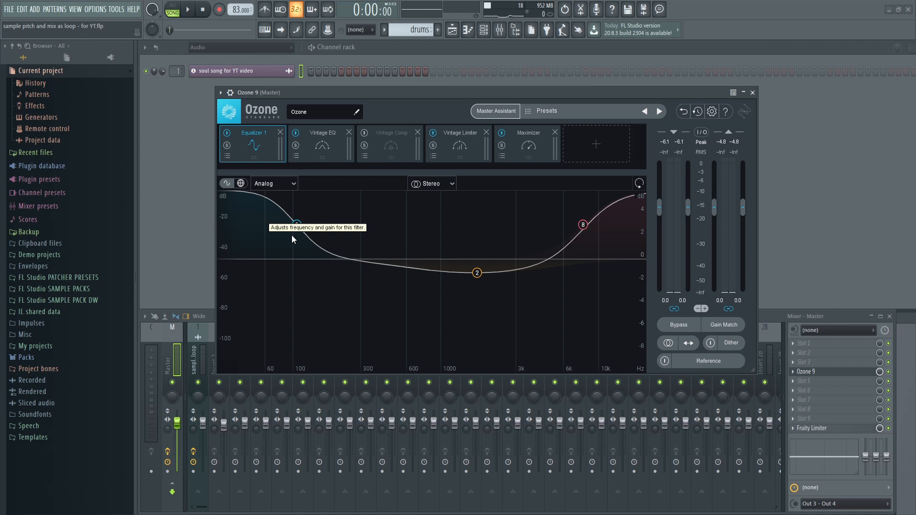
{"action": "left_click_drag", "start_coordinate": [297, 224], "coordinate": [295, 266]}
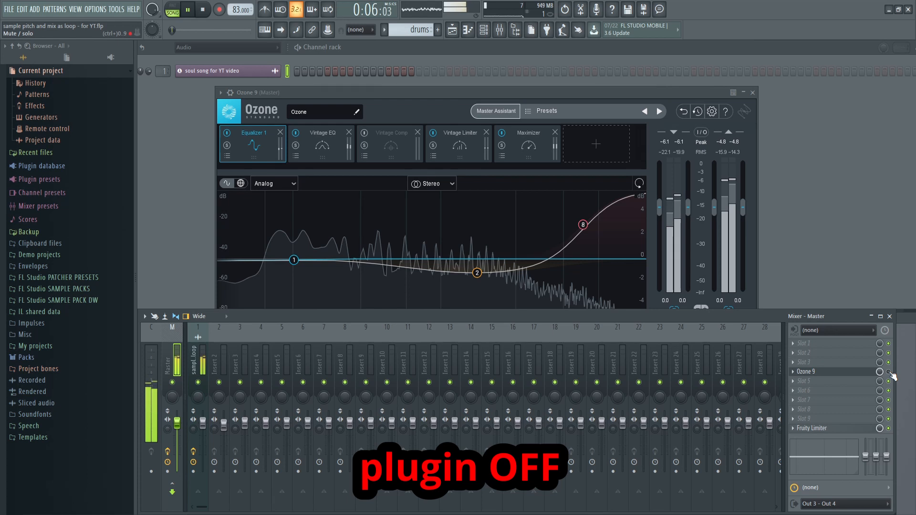
{"action": "left_click", "coordinate": [890, 372]}
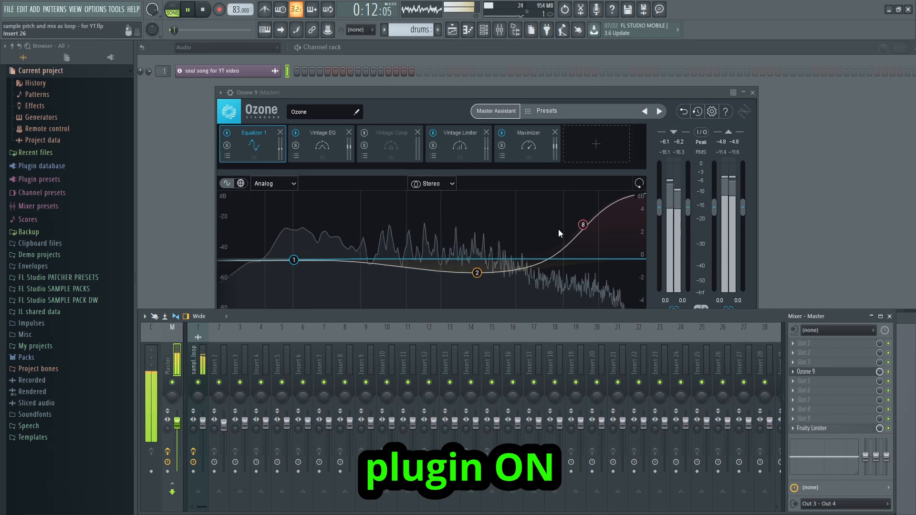
- Set the Equalizer 1 bell to 1005 Hz and -0.6 dB and the high shelf to 7836 Hz and 2.2 dB
{"action": "mouse_move", "coordinate": [585, 227]}
{"action": "left_mouse_down"}
{"action": "mouse_move", "coordinate": [584, 260]}
{"action": "mouse_move", "coordinate": [581, 224]}
{"action": "left_mouse_up"}
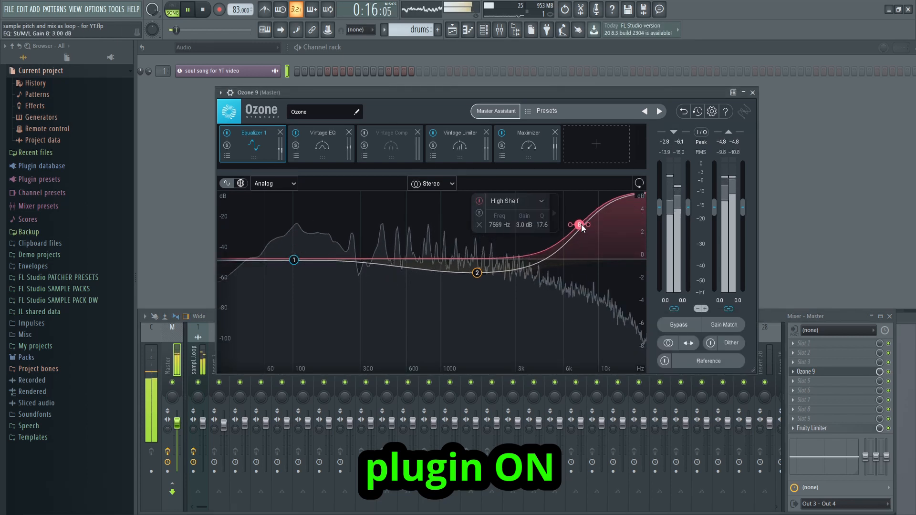
{"action": "left_click_drag", "start_coordinate": [477, 272], "coordinate": [441, 266]}
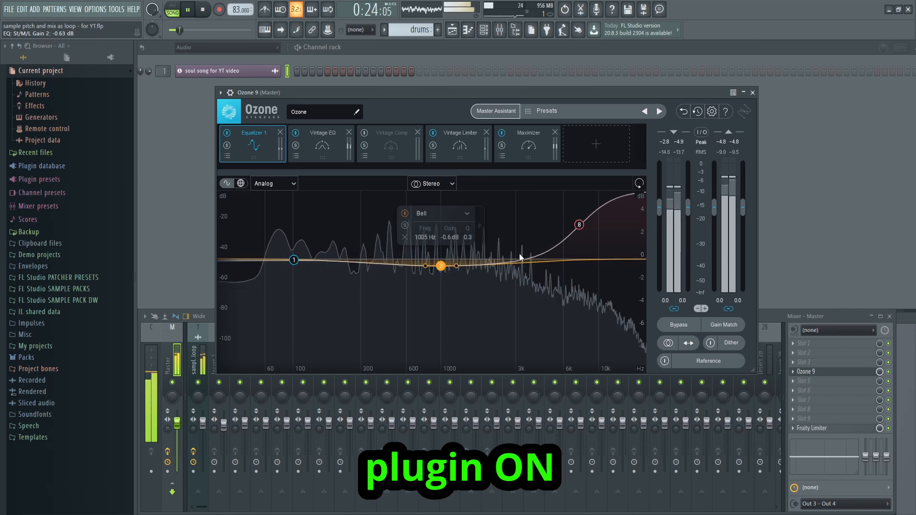
{"action": "left_click_drag", "start_coordinate": [578, 226], "coordinate": [577, 234]}
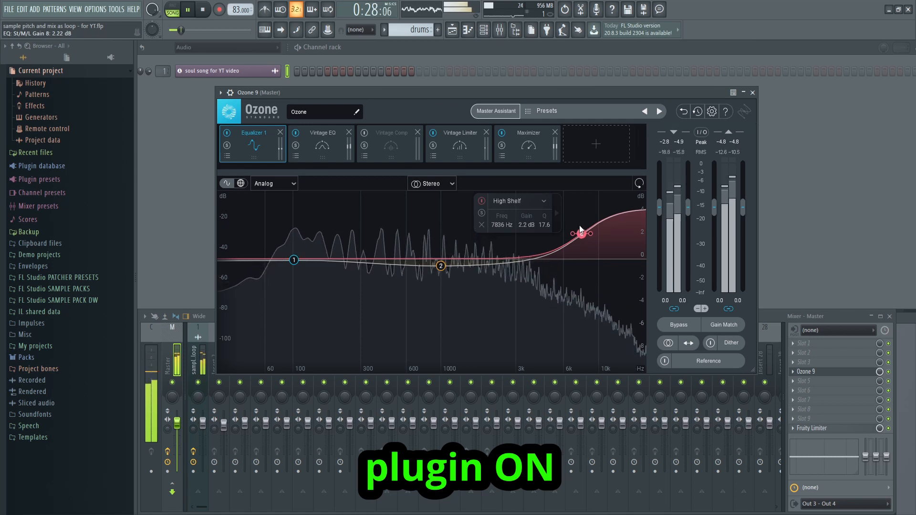
- Lower the Equalizer 1 low shelf to 37 Hz and -10.0 dB, and stop playback
{"action": "left_click_drag", "start_coordinate": [294, 260], "coordinate": [240, 408]}
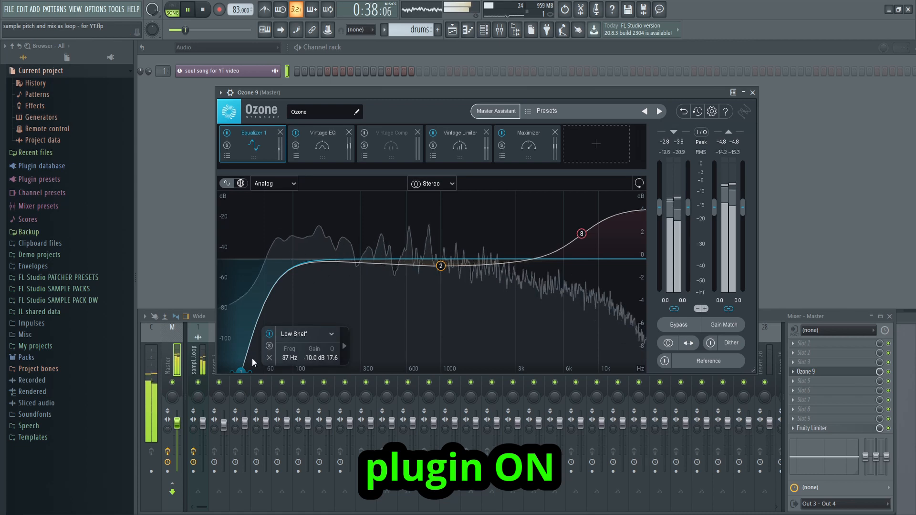
{"action": "key", "text": "space"}
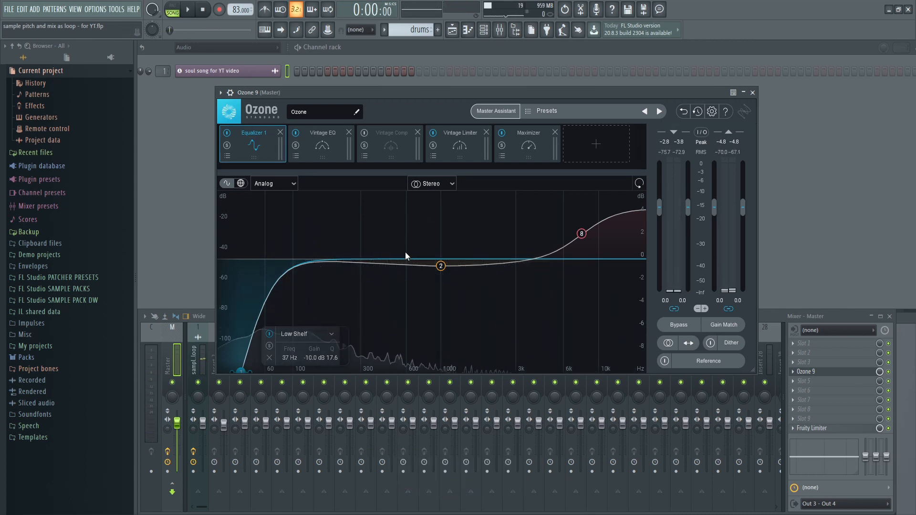